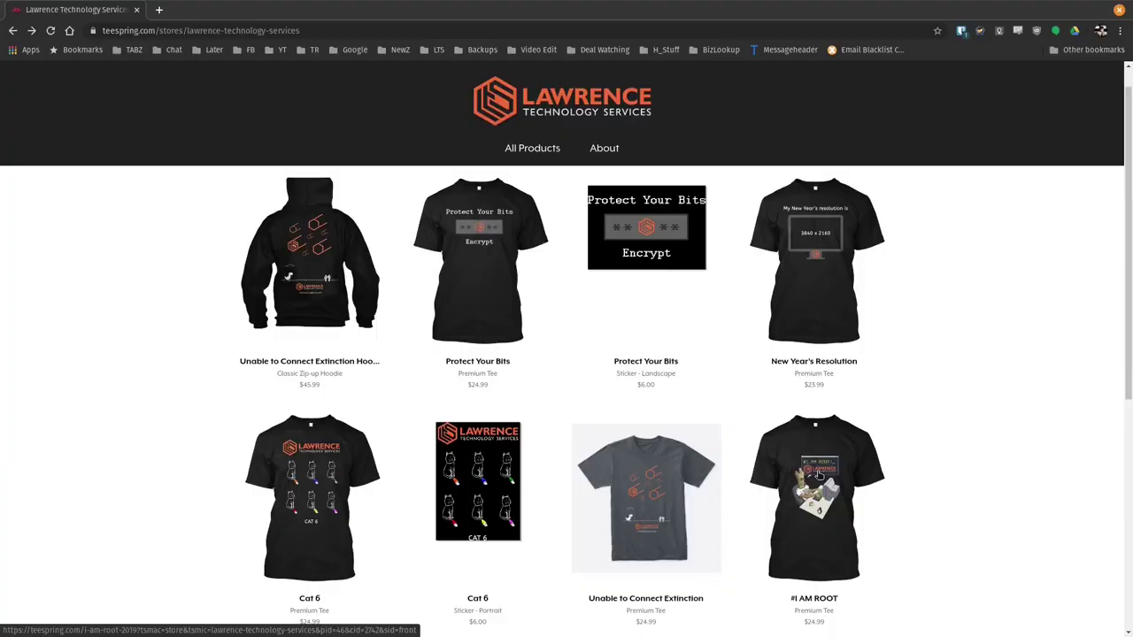
# Open the #I AM ROOT shirt's product page in Teespring
pyautogui.click(818, 476)
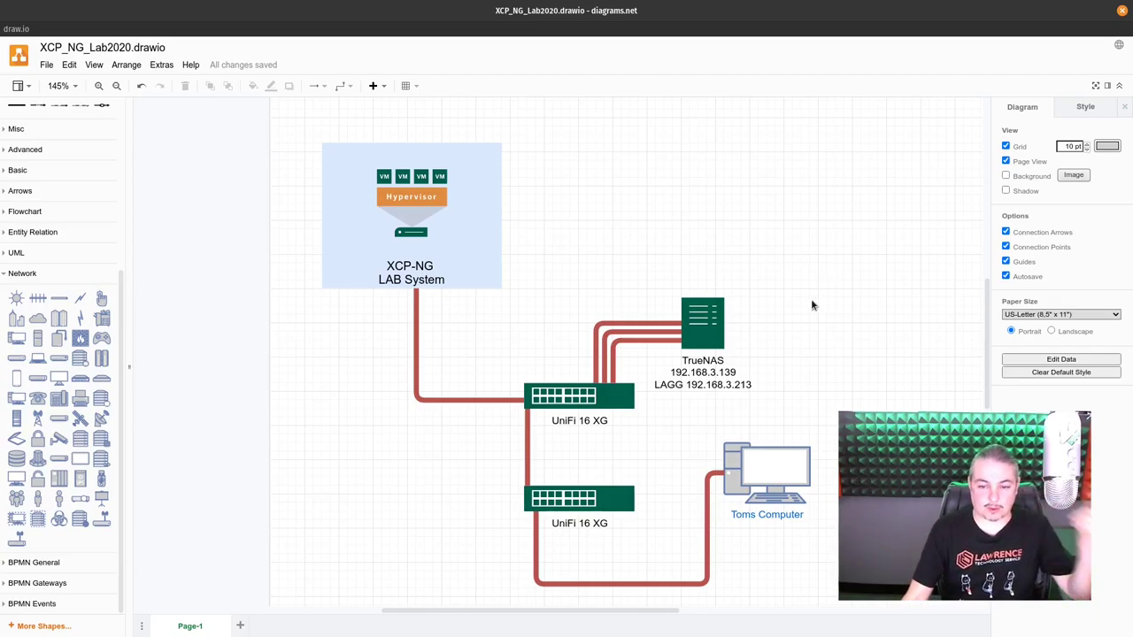
# Point out the TrueNAS server, both UniFi 16 XG switches and the XCP-NG LAB System box
pyautogui.click(713, 343)
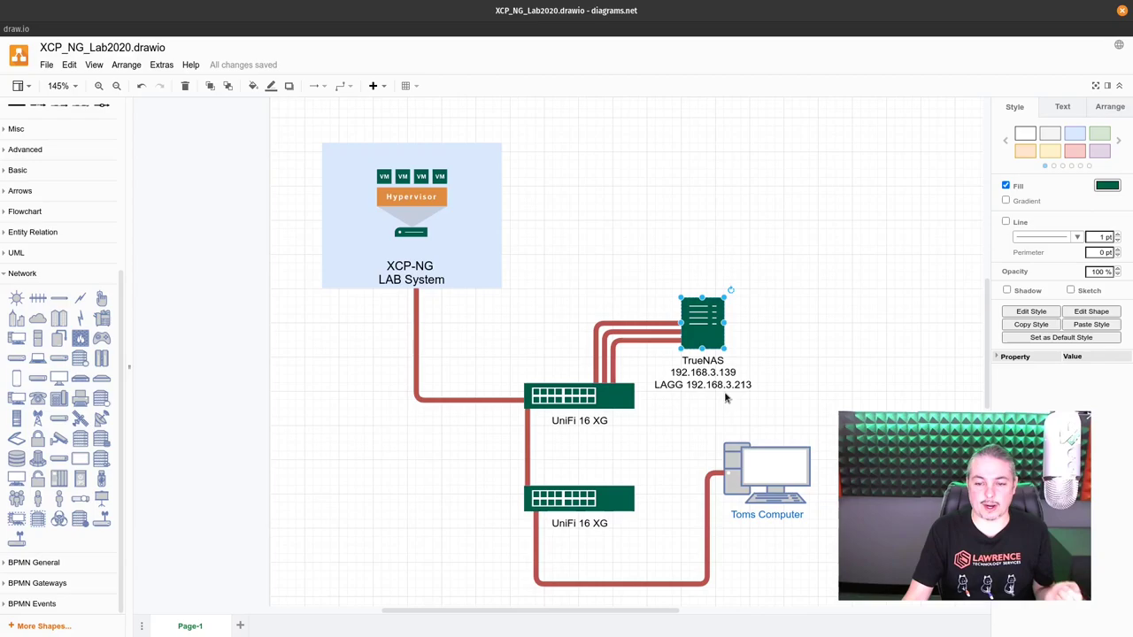
pyautogui.click(799, 400)
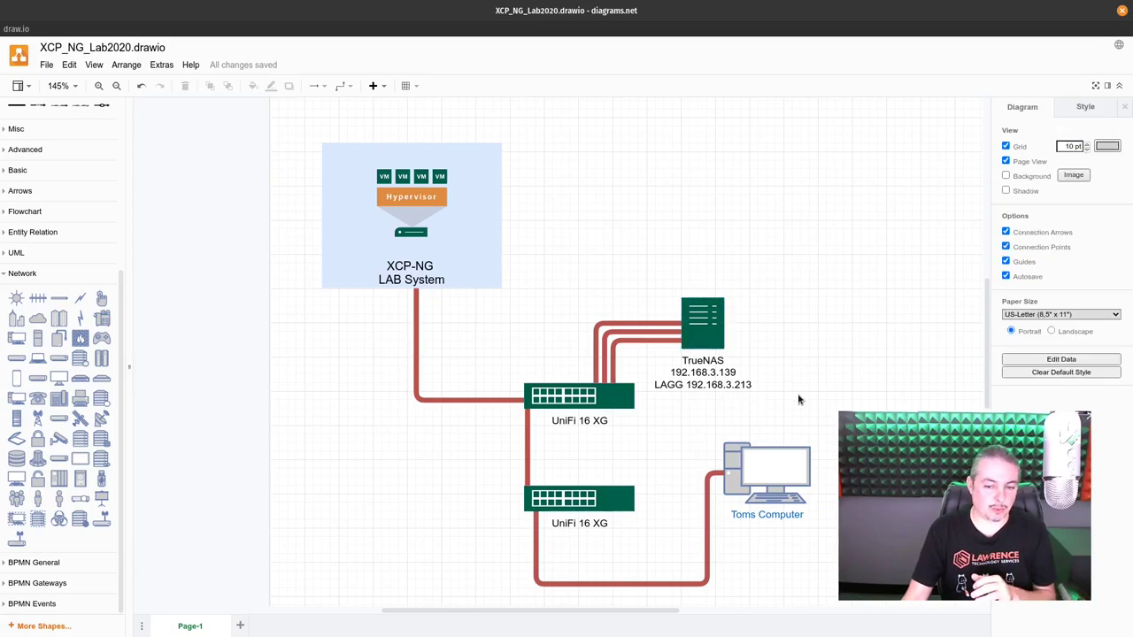
pyautogui.click(604, 404)
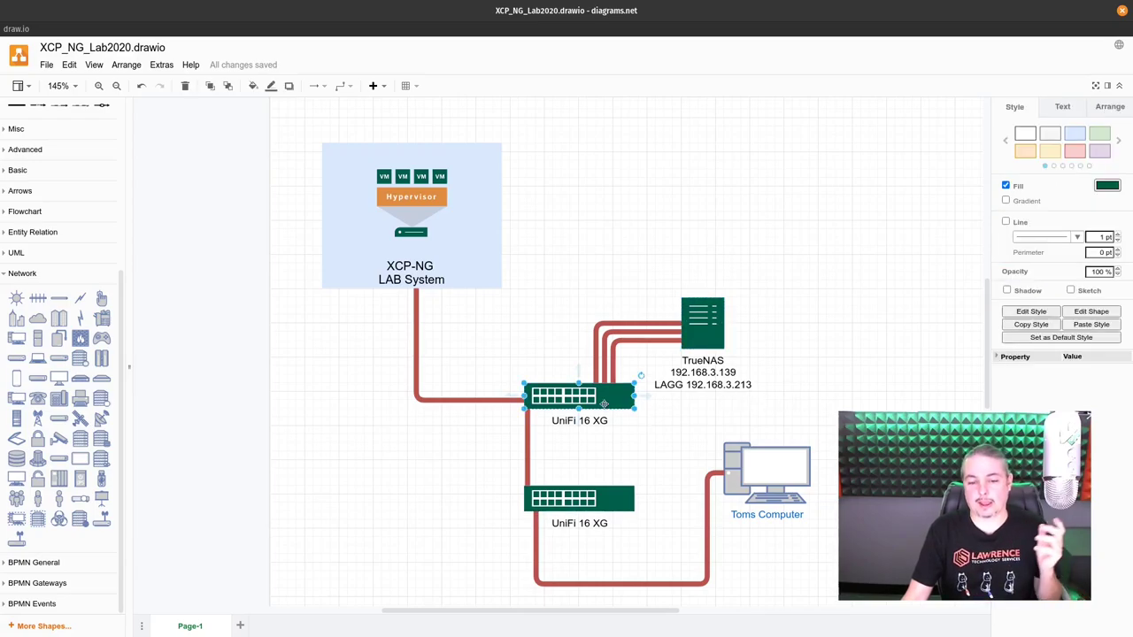
pyautogui.click(614, 502)
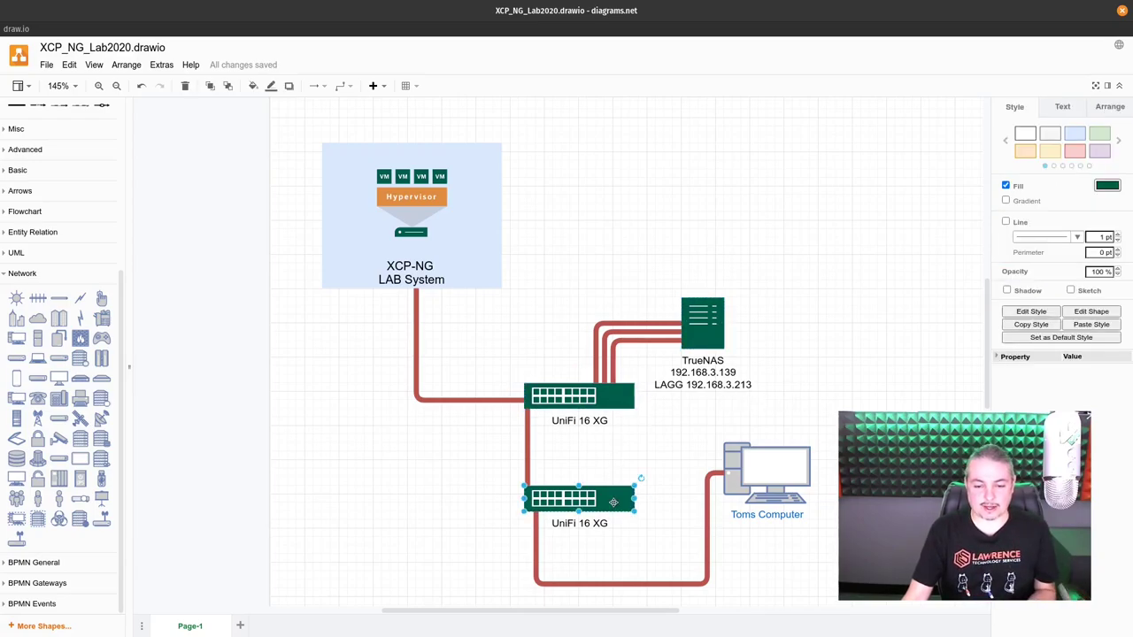
pyautogui.click(442, 275)
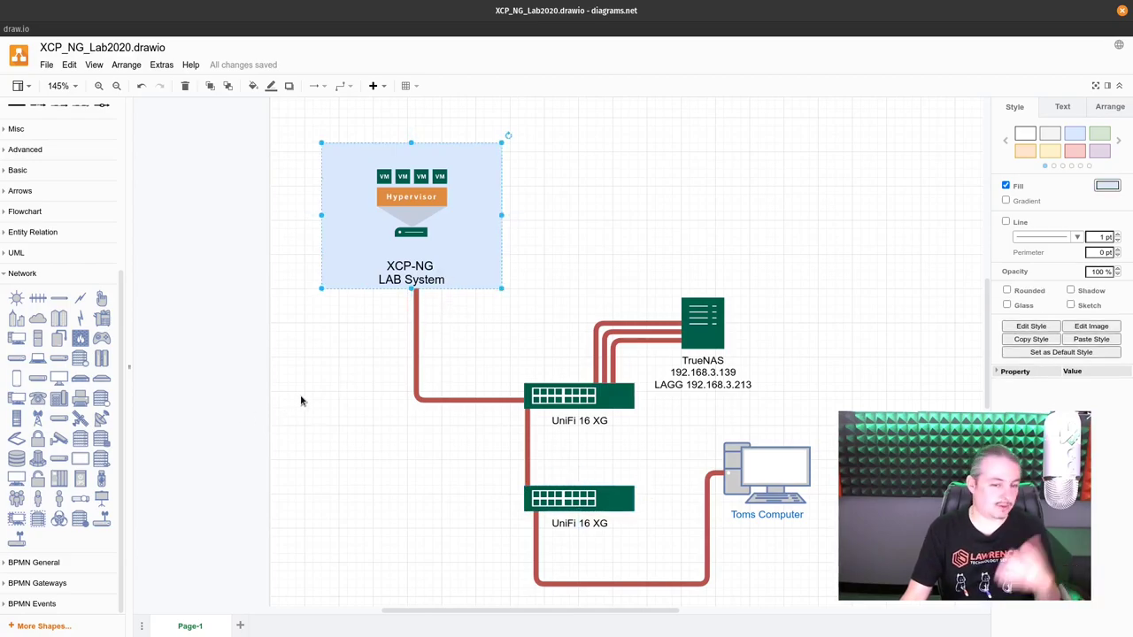
# Point out the XCP-NG-to-switch and switch-to-Toms Computer links, then bring up the FreeNAS docs
pyautogui.click(465, 399)
pyautogui.click(621, 393)
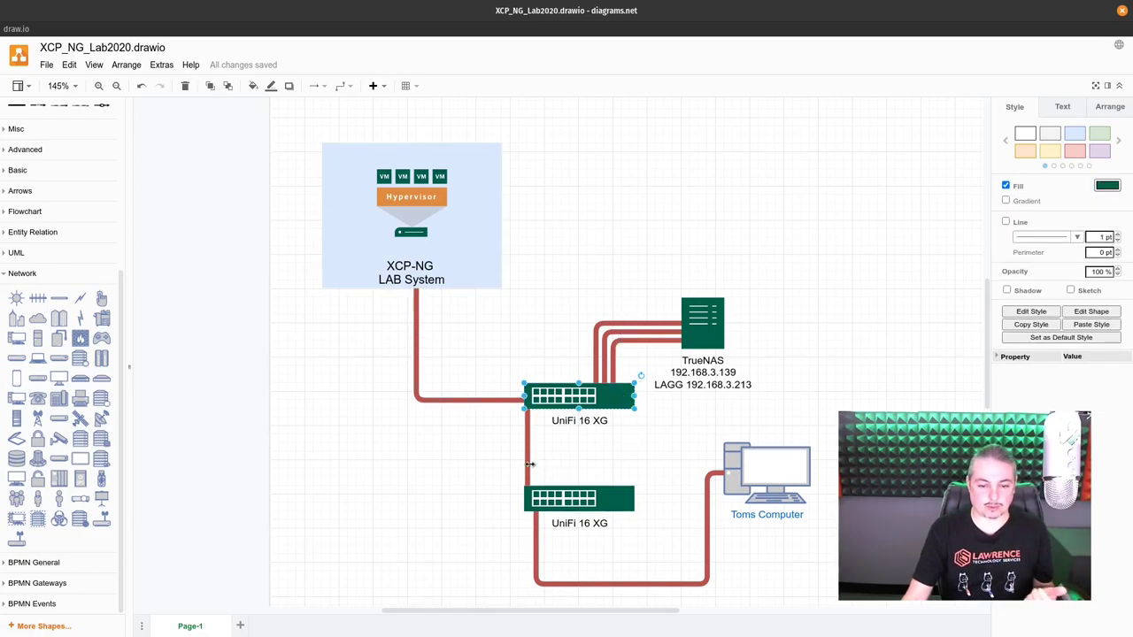
pyautogui.click(534, 554)
pyautogui.click(636, 457)
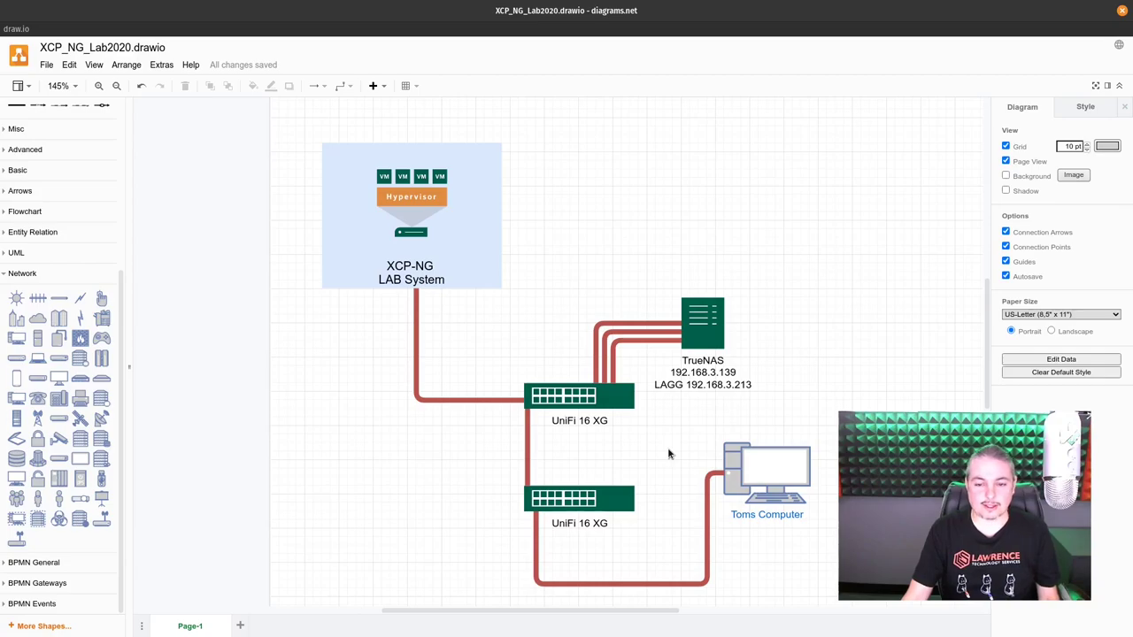
pyautogui.hotkey('alt', 'Tab')
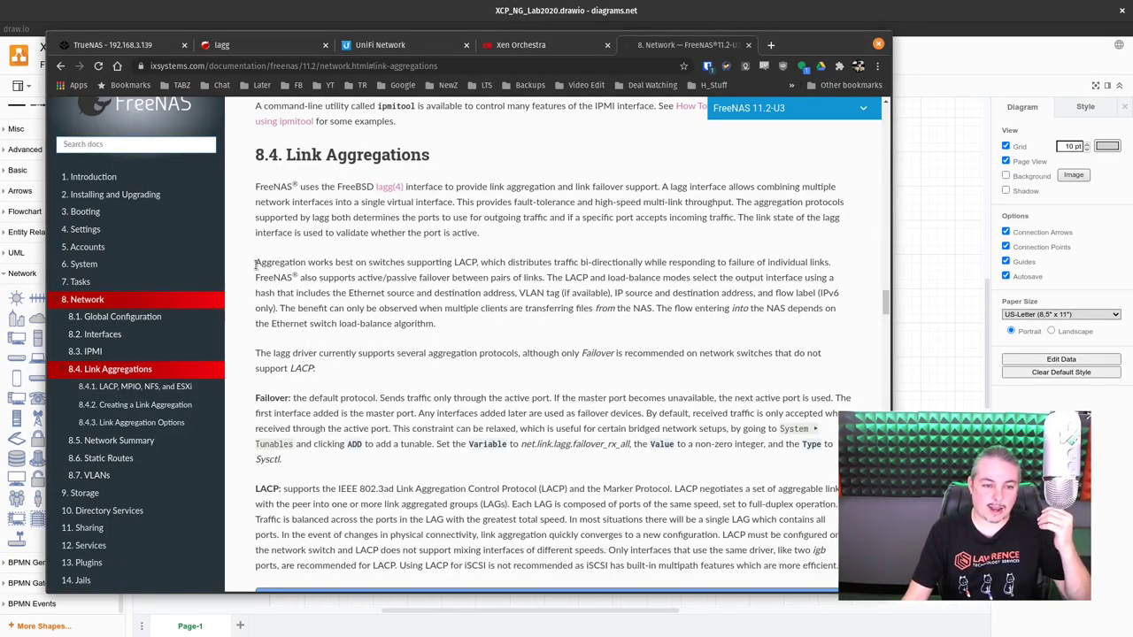
# Highlight the full sentence 'Aggregation works best on switches supporting LACP'
pyautogui.moveTo(255, 263); pyautogui.dragTo(476, 261)
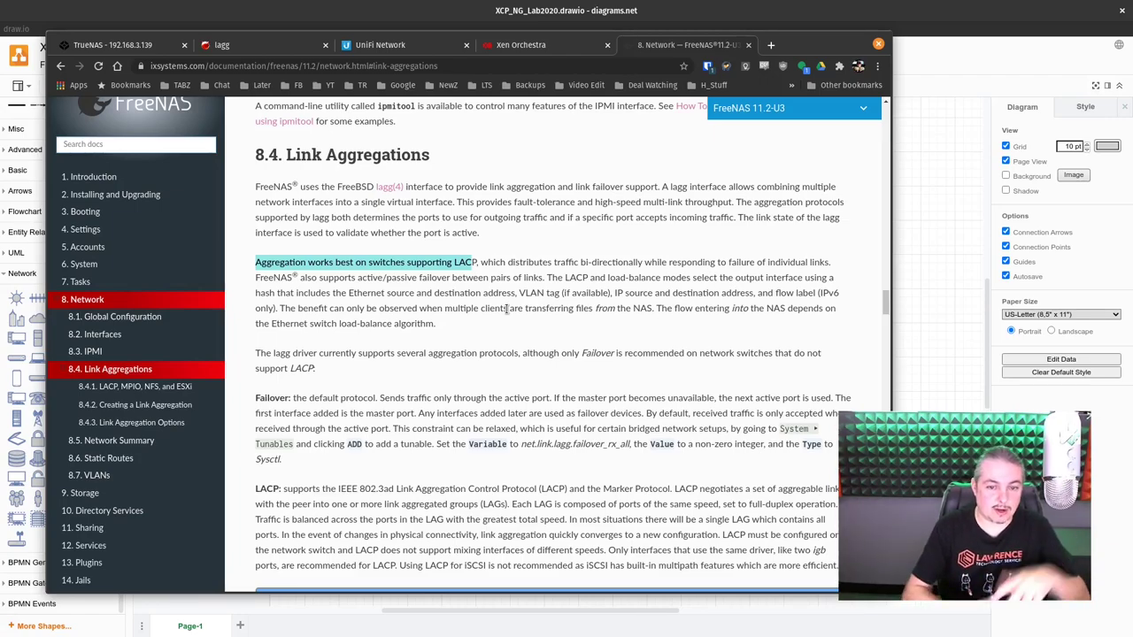
pyautogui.click(488, 334)
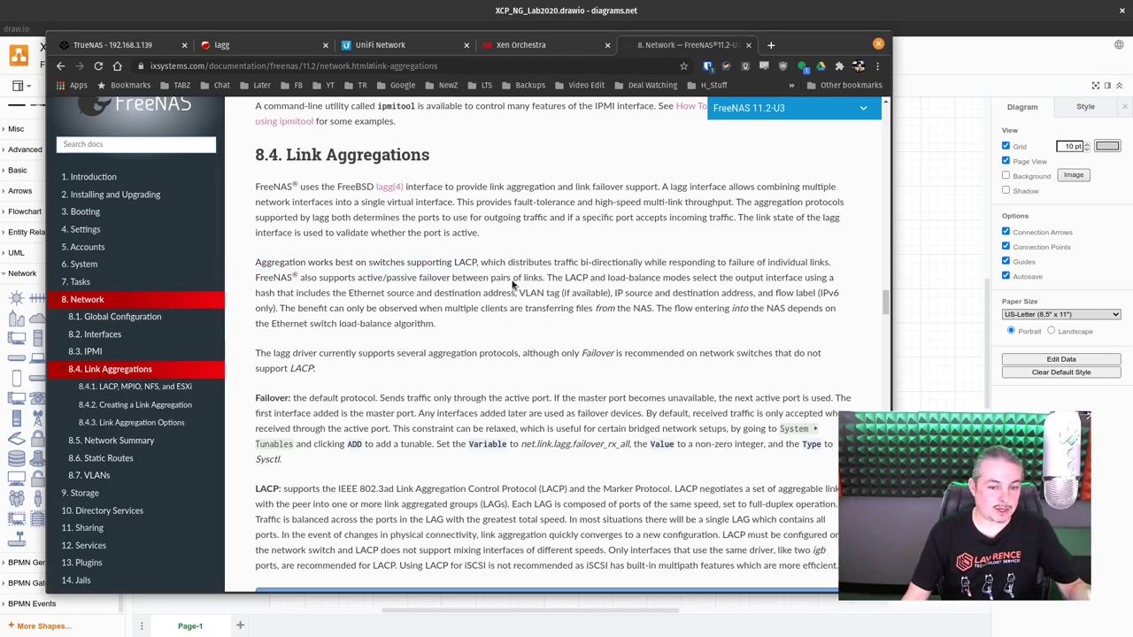
pyautogui.moveTo(478, 262); pyautogui.dragTo(255, 262)
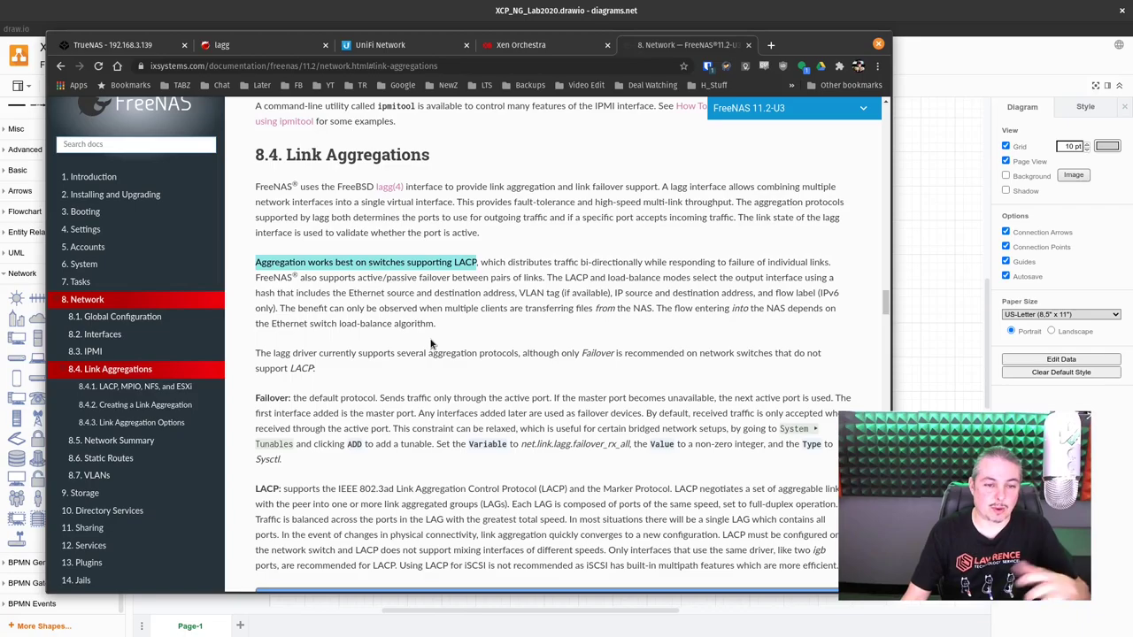
# Scroll down section 8.4 and highlight MPIO, then NFS, in the heading
pyautogui.scroll(-3, 431, 343)
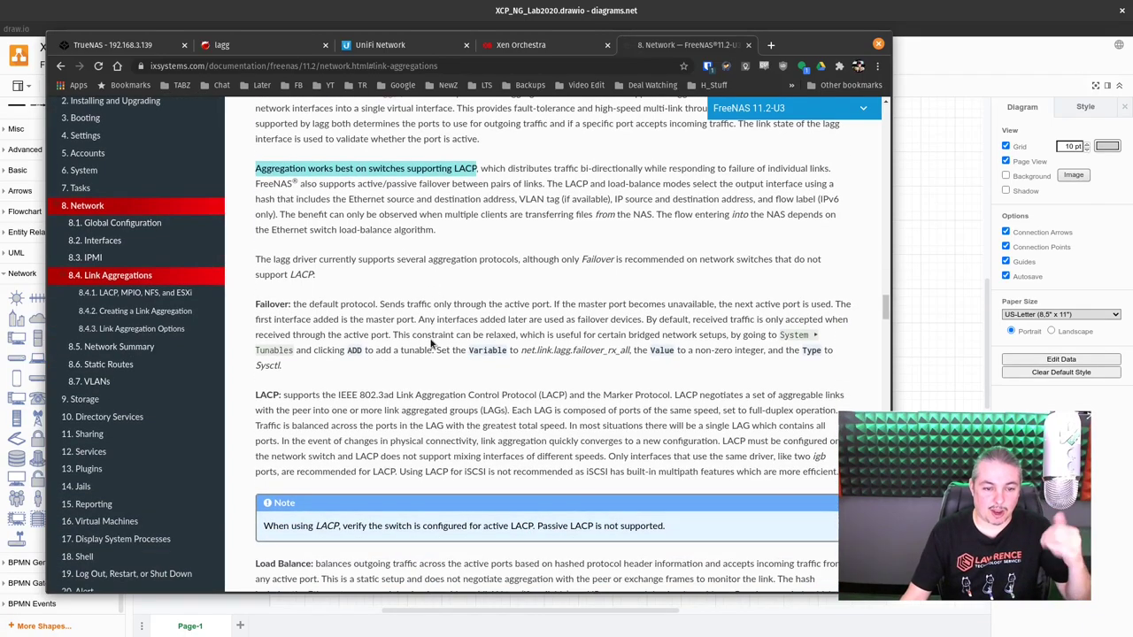
pyautogui.scroll(-2, 430, 331)
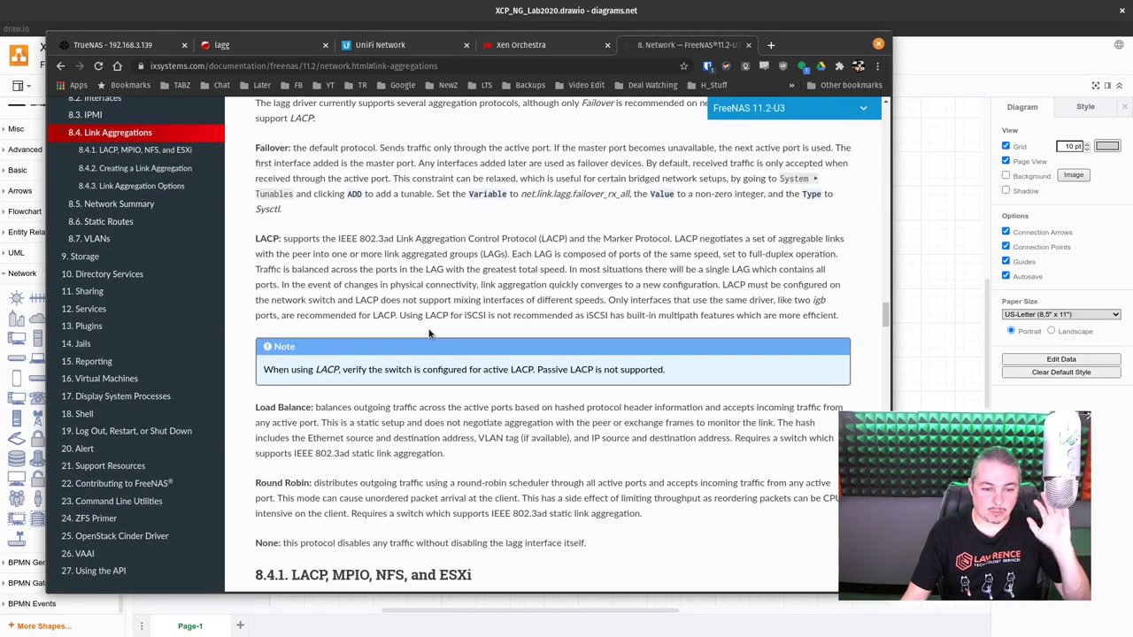
pyautogui.scroll(-3, 430, 333)
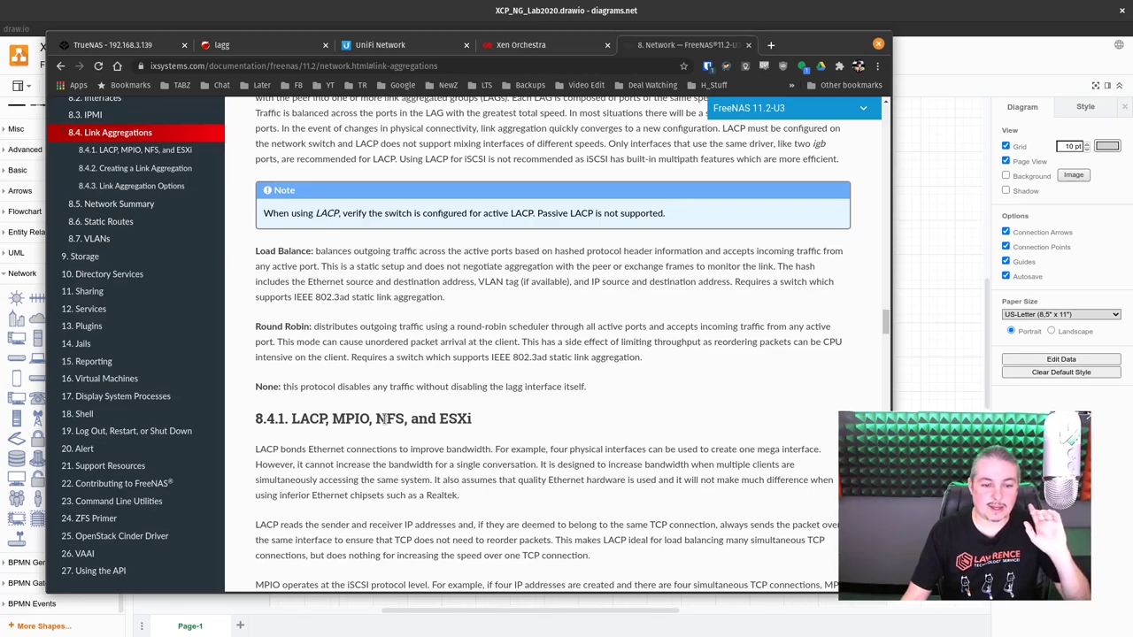
pyautogui.doubleClick(340, 418)
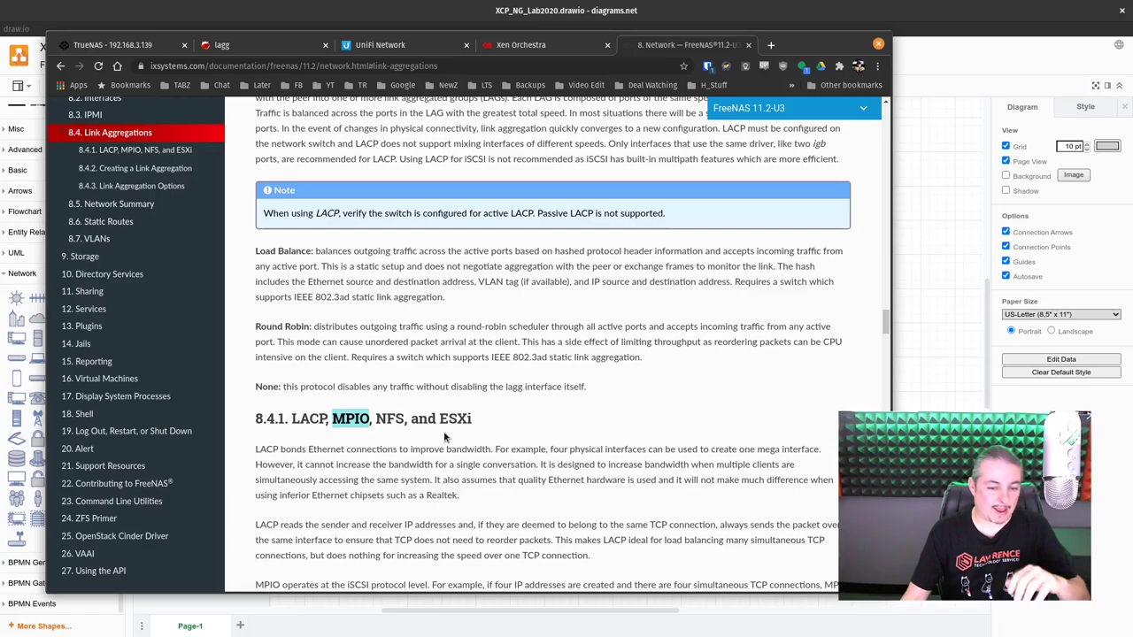
pyautogui.click(389, 419)
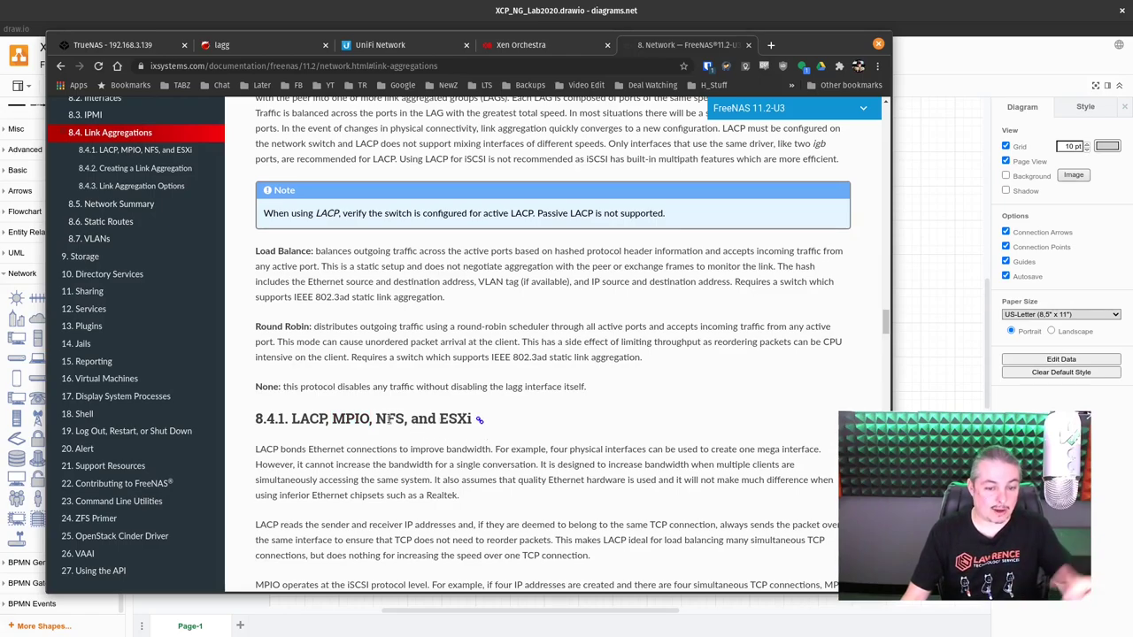
pyautogui.doubleClick(389, 419)
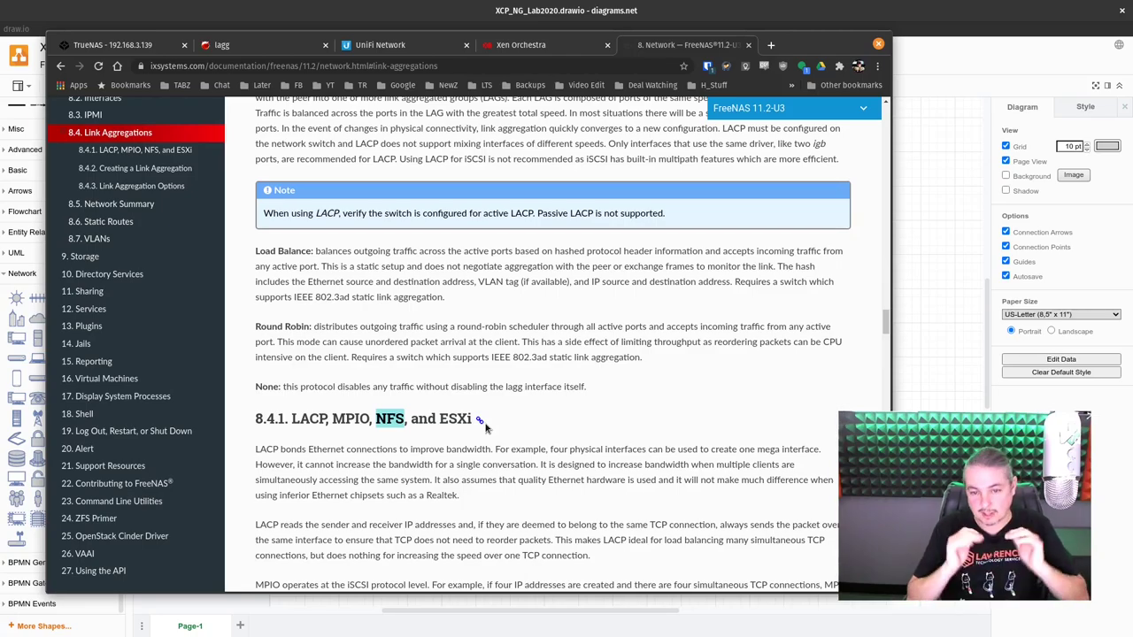
# Highlight ESXi in the paragraph, scroll back to the top, and minimize Chrome
pyautogui.scroll(-4, 531, 426)
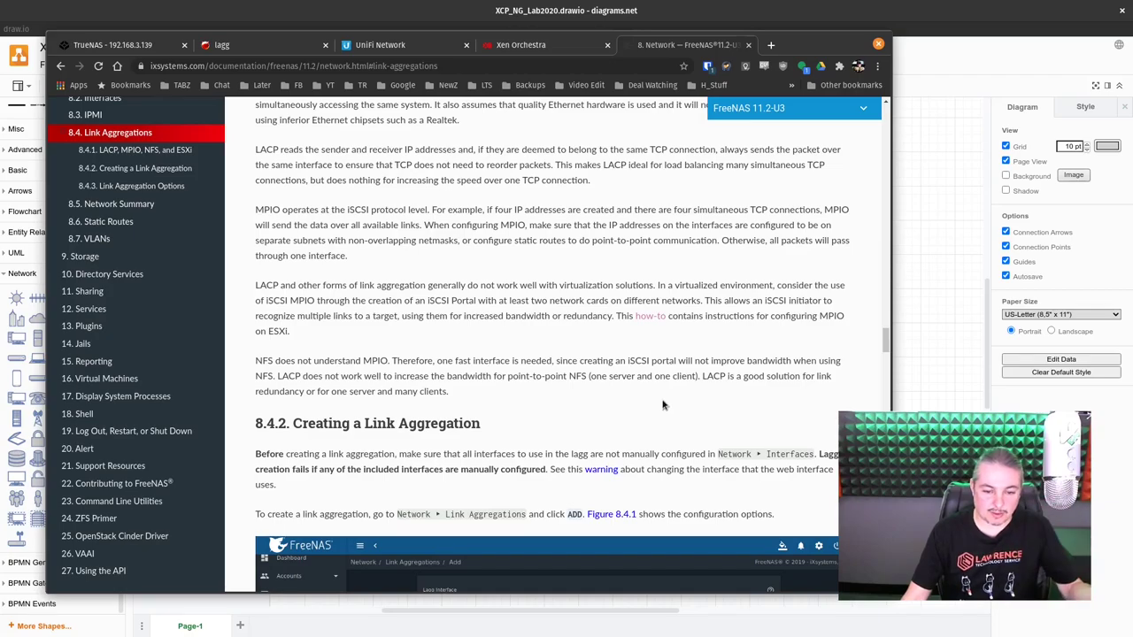
pyautogui.scroll(2, 321, 327)
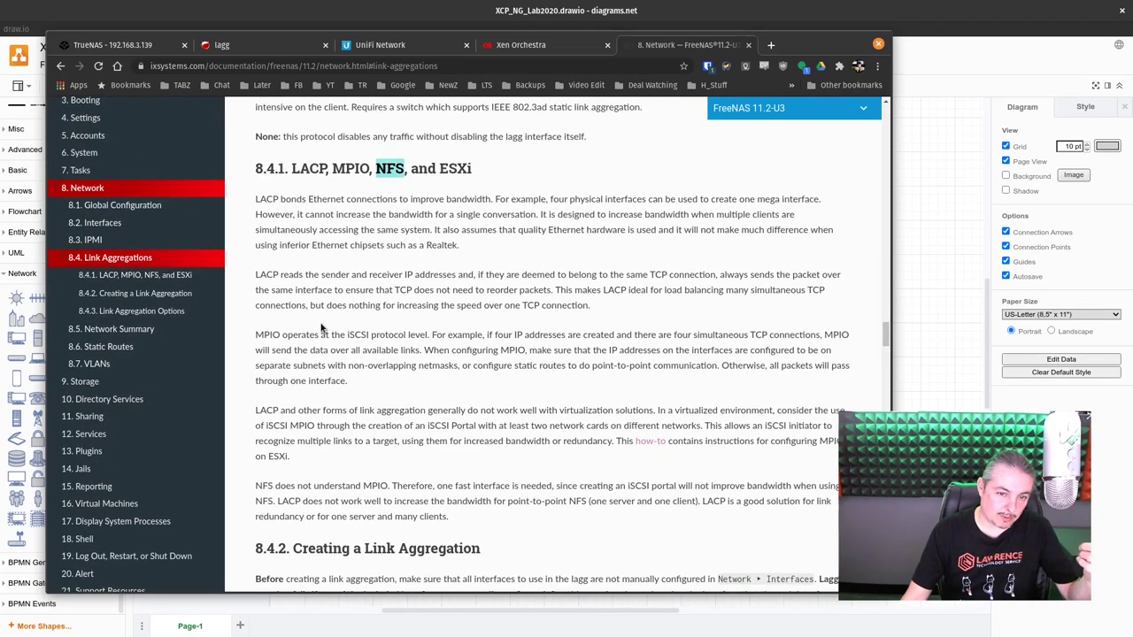
pyautogui.scroll(-1, 321, 328)
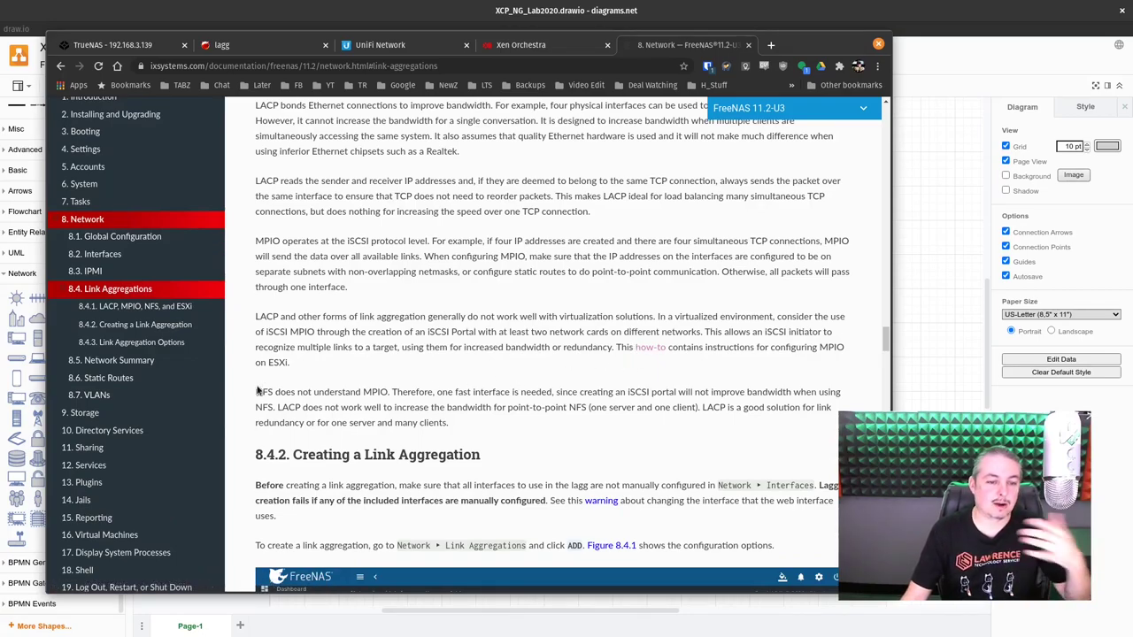
pyautogui.doubleClick(281, 362)
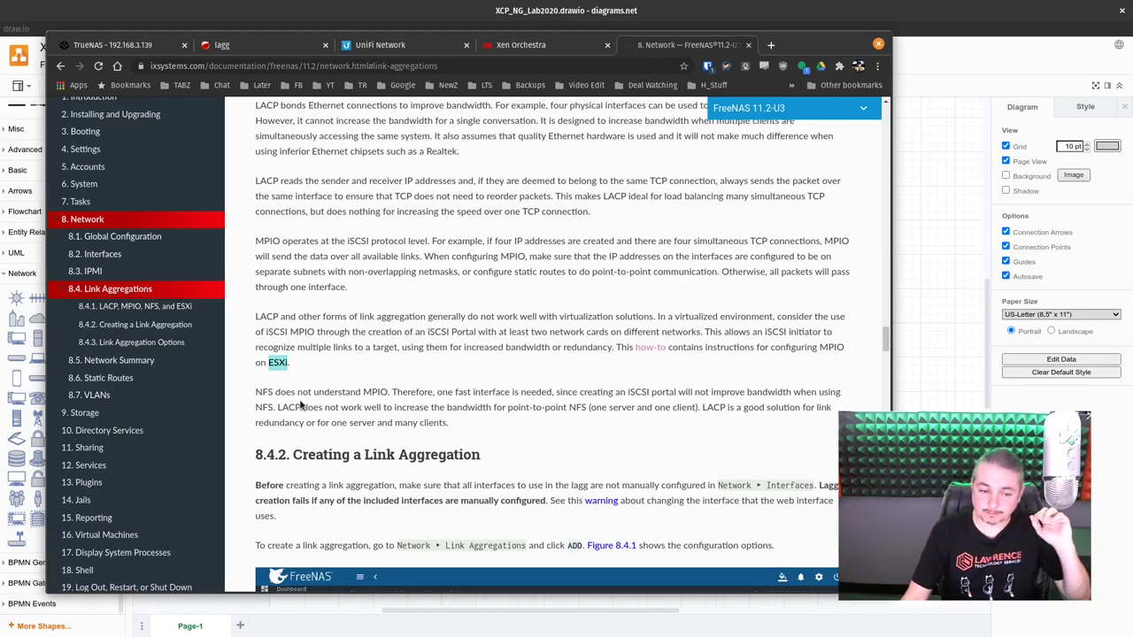
pyautogui.scroll(1, 455, 380)
pyautogui.scroll(4, 455, 380)
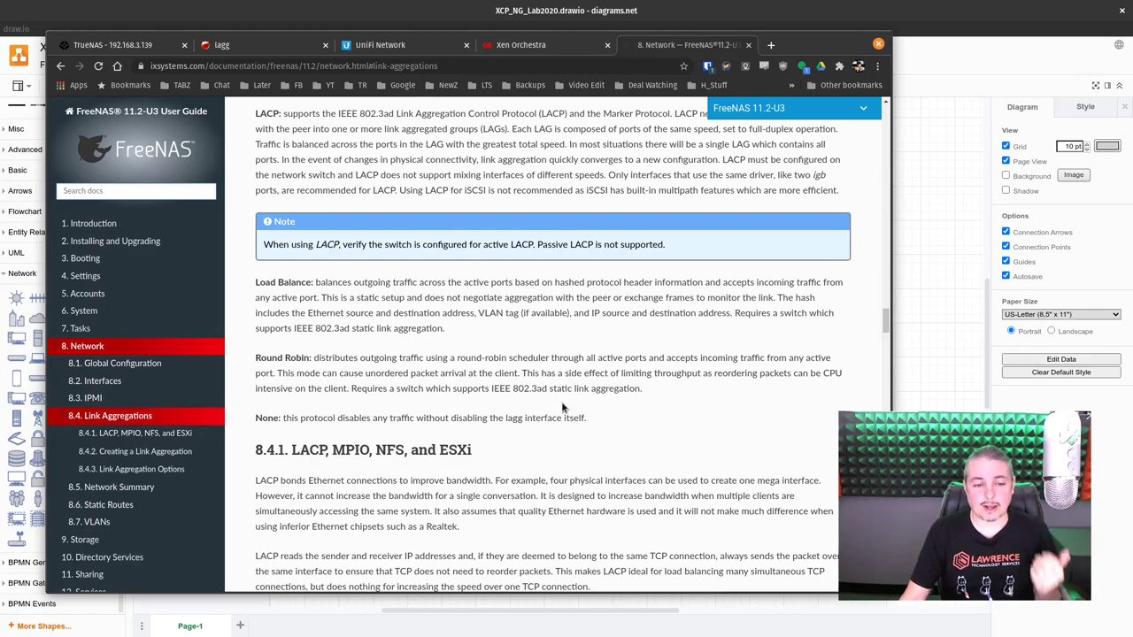
pyautogui.scroll(4, 561, 358)
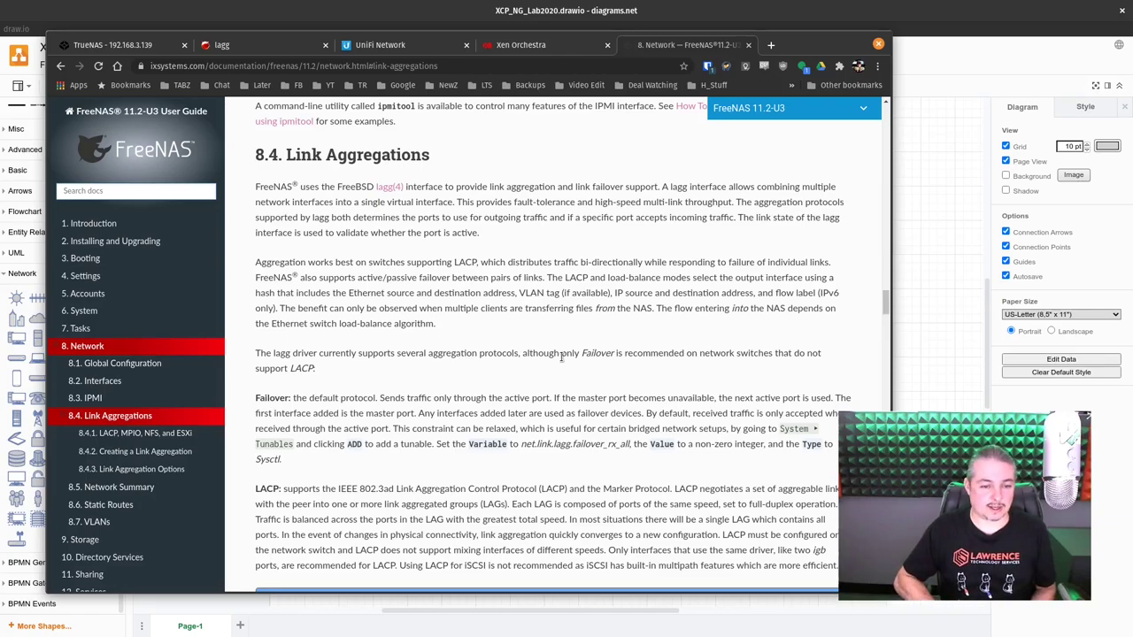
pyautogui.click(981, 22)
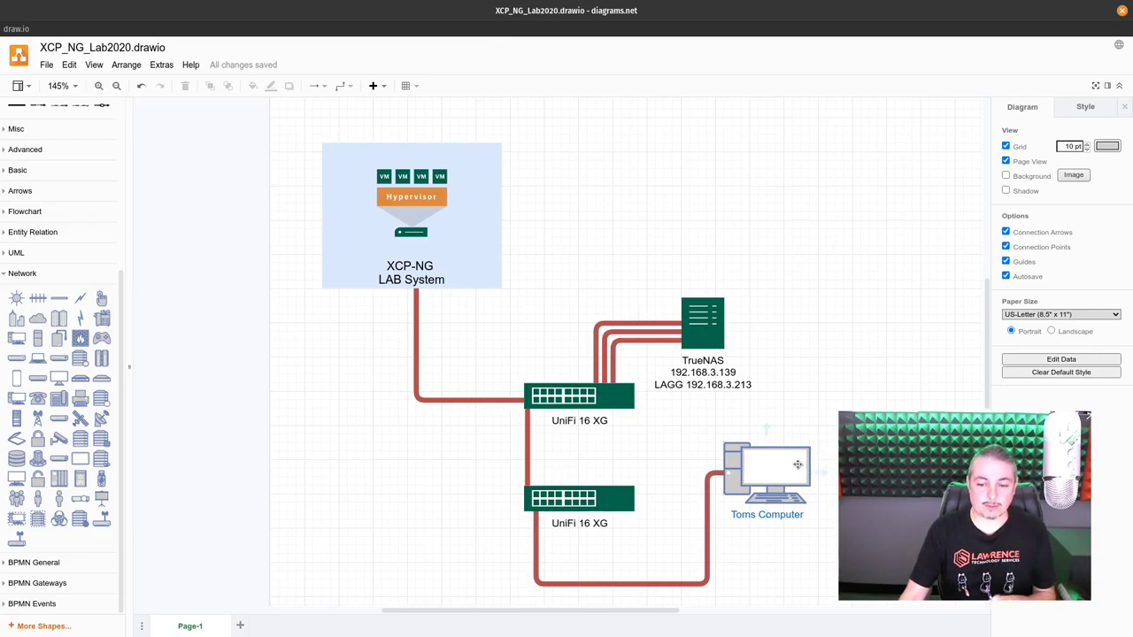
# Point out Toms Computer, both UniFi switches, the XCP-NG box and TrueNAS, then show the iKVM console
pyautogui.click(767, 461)
pyautogui.click(611, 502)
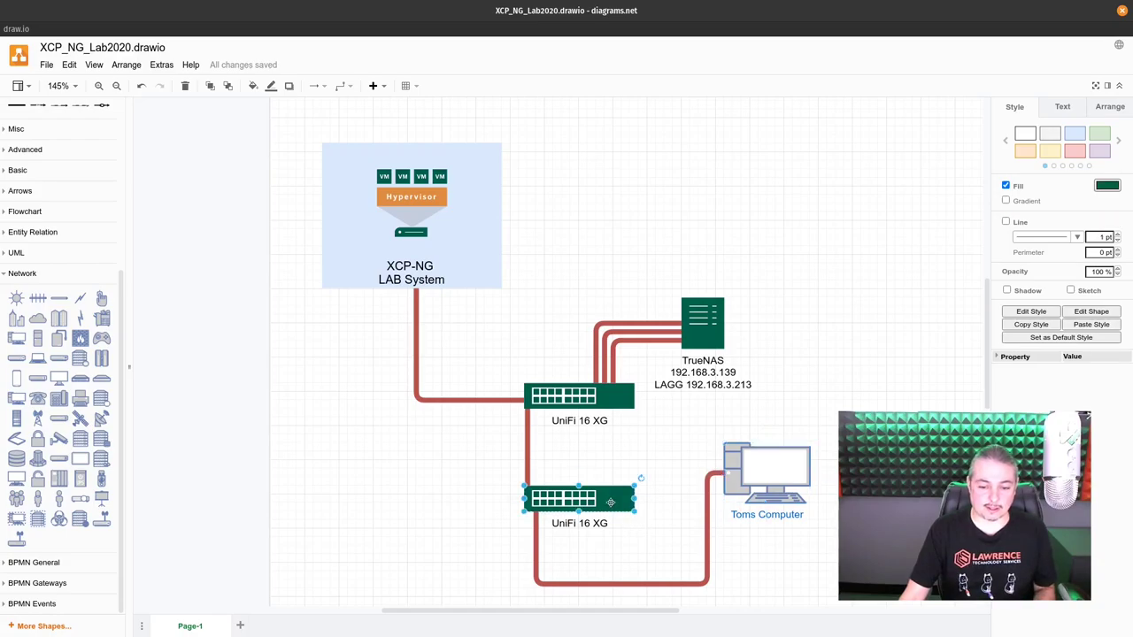
pyautogui.click(609, 398)
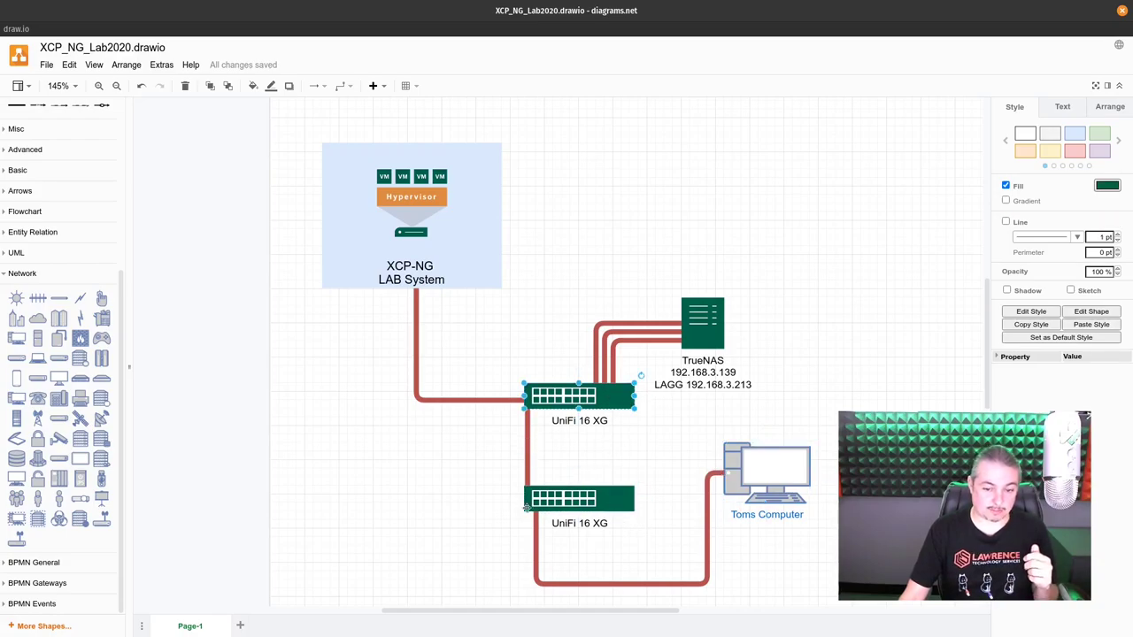
pyautogui.click(476, 192)
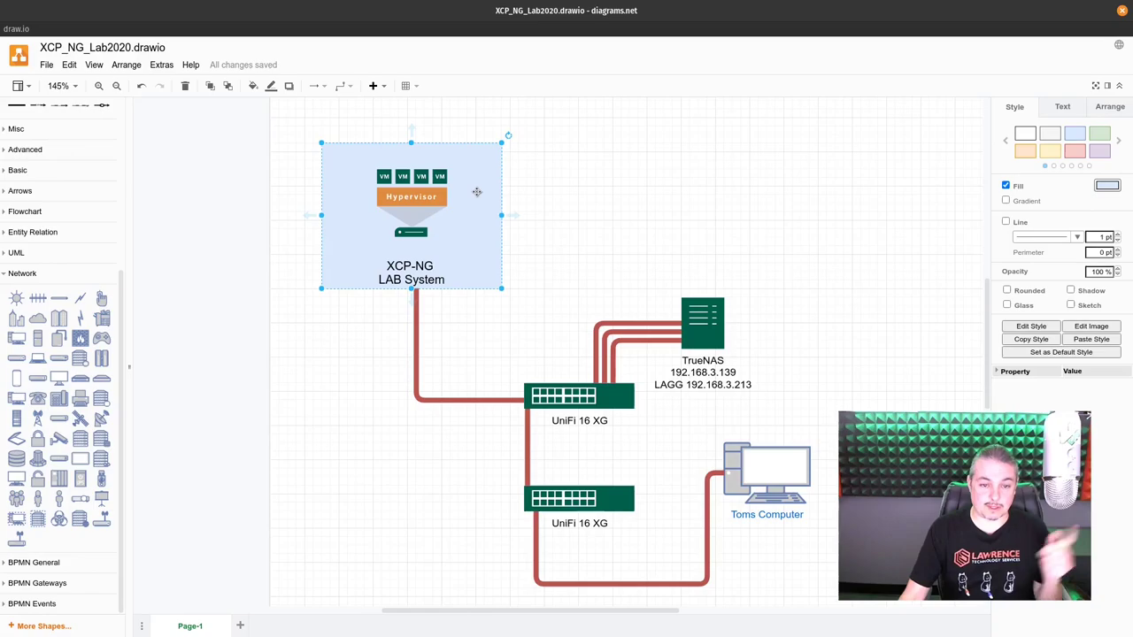
pyautogui.click(779, 469)
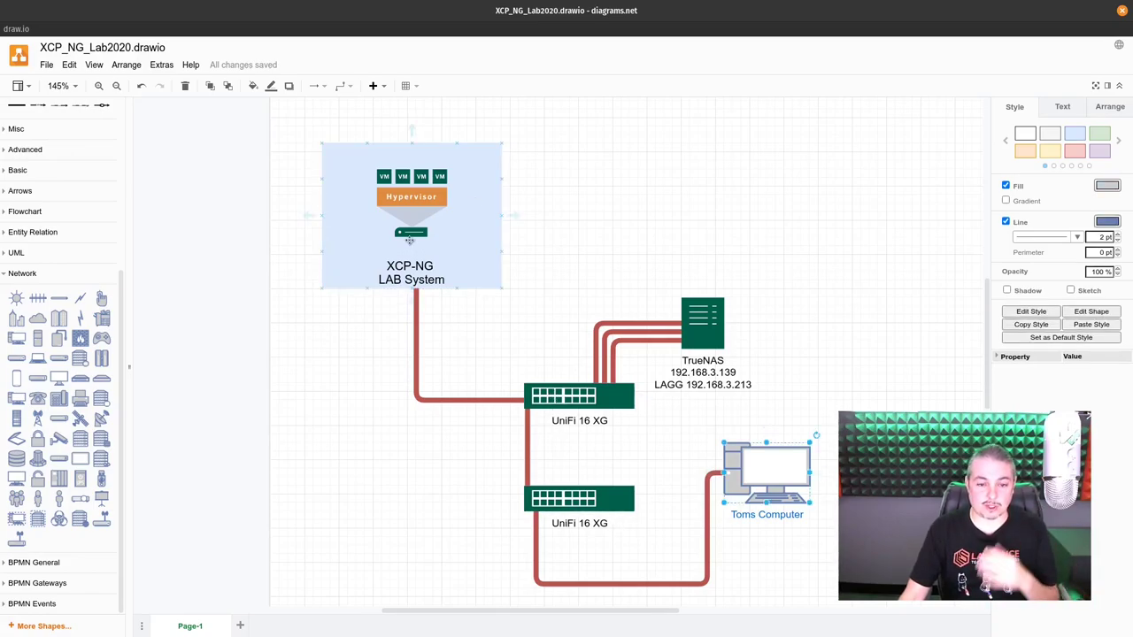
pyautogui.click(409, 239)
pyautogui.click(697, 328)
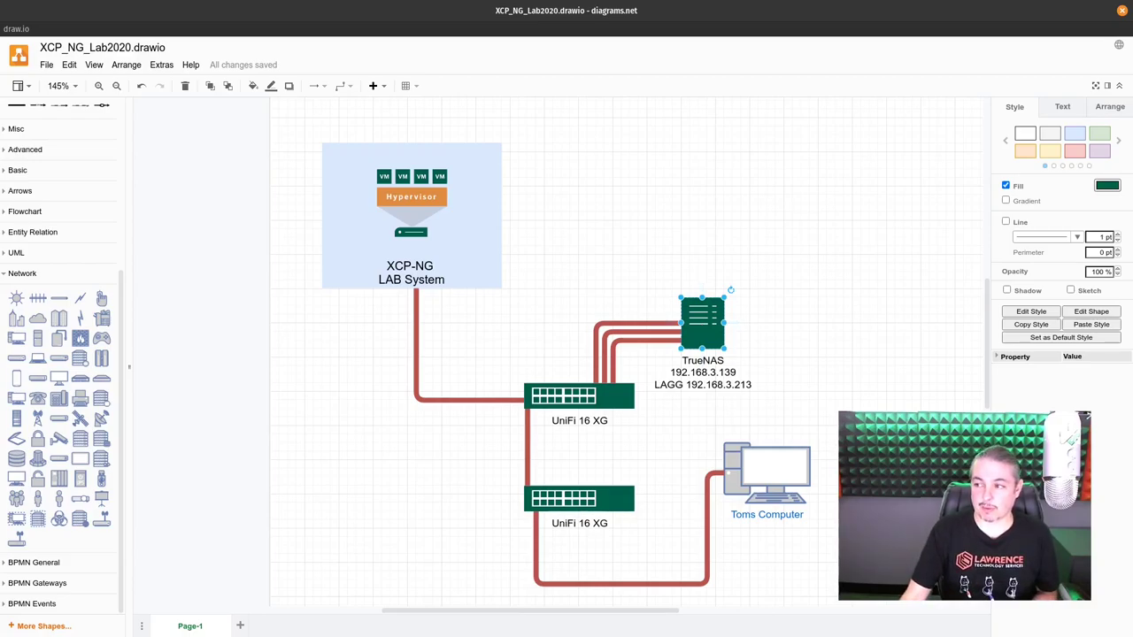
pyautogui.hotkey('alt', 'Tab')
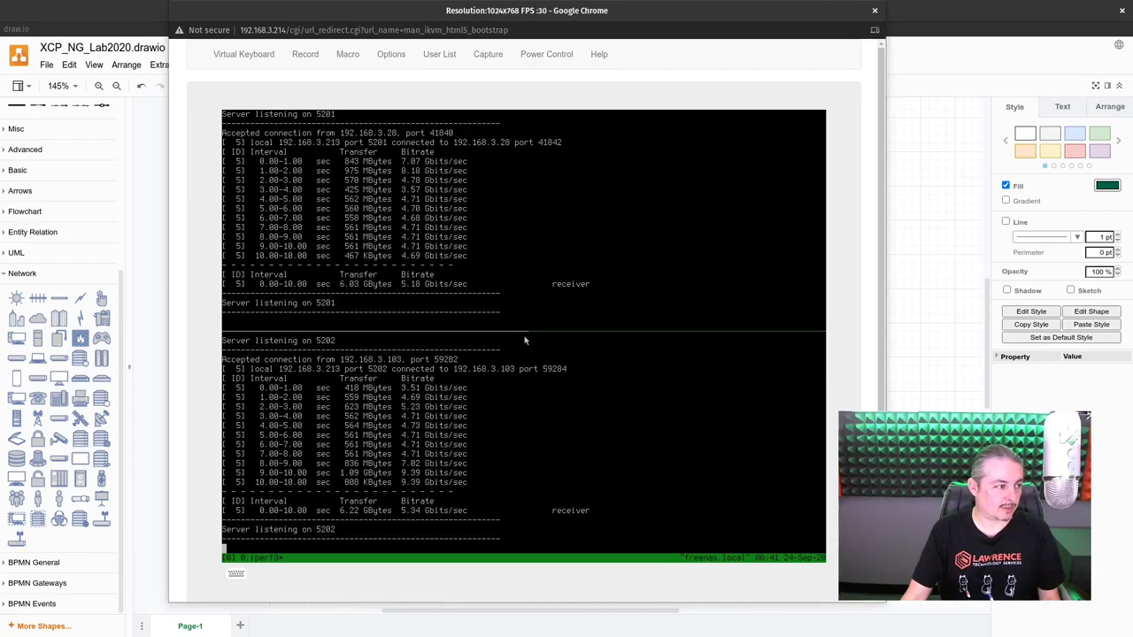
# Move from the iperf3 results on ports 5201/5202 to the Tilix terminal
pyautogui.hotkey('alt', 'Tab')
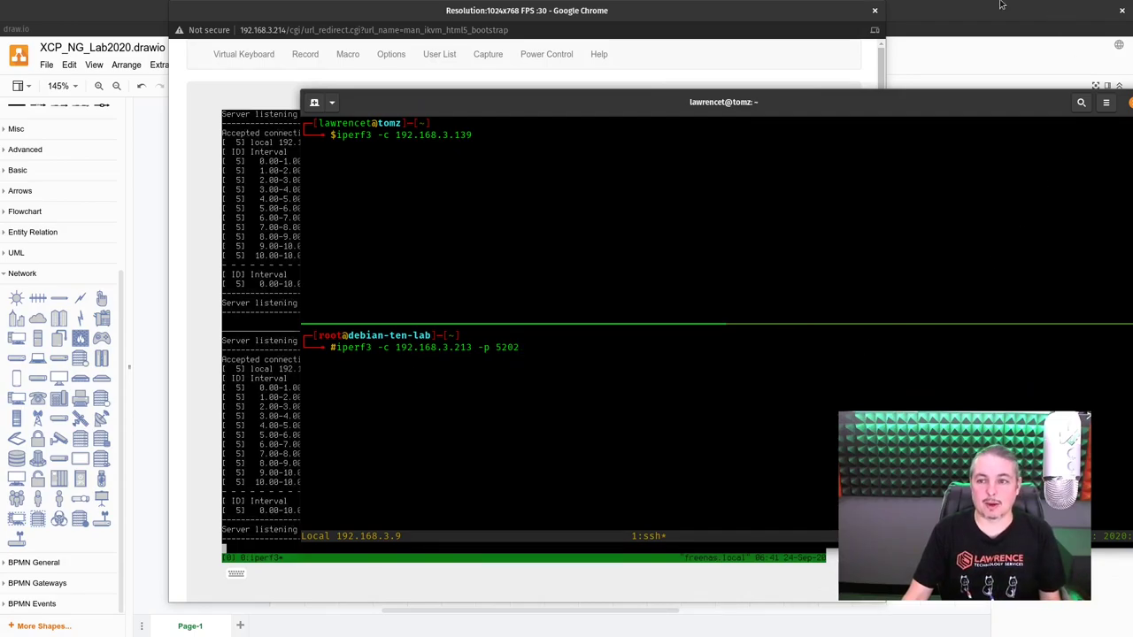
# In the lower pane, retarget iperf3 to 192.168.3.139 port 5202 and run it
pyautogui.hotkey('alt', 'Tab')
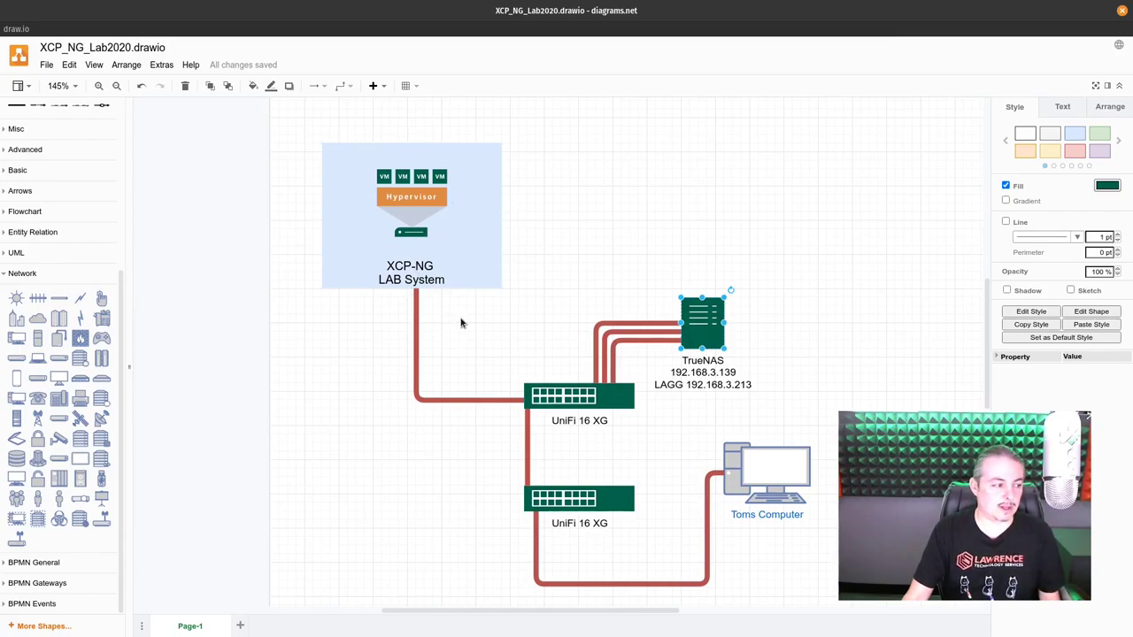
pyautogui.hotkey('alt', 'Tab')
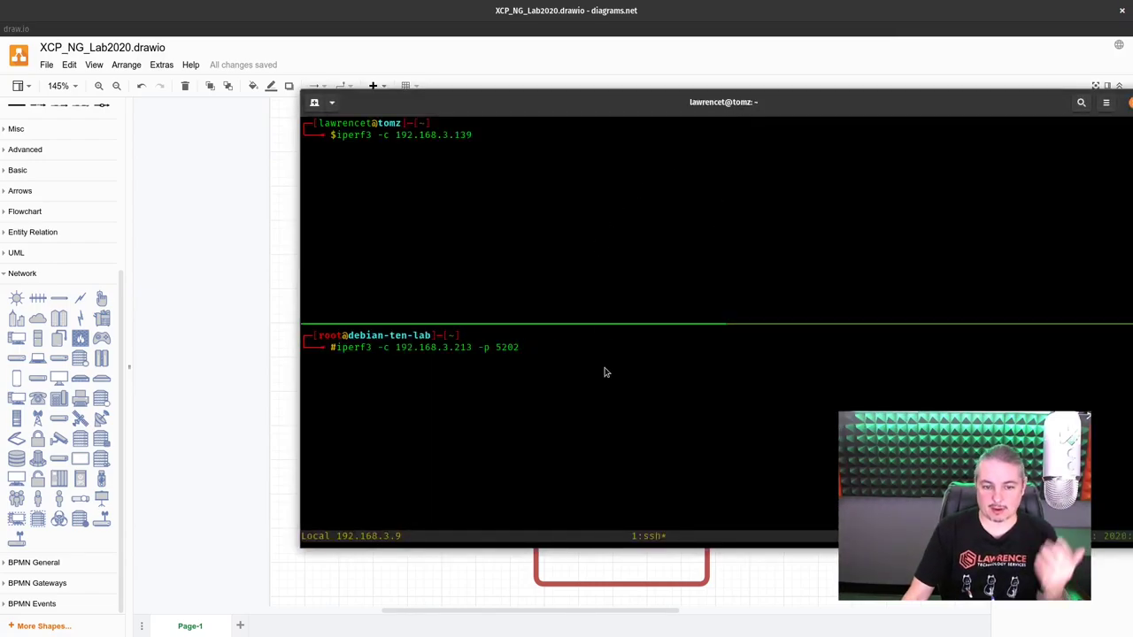
pyautogui.click(575, 252)
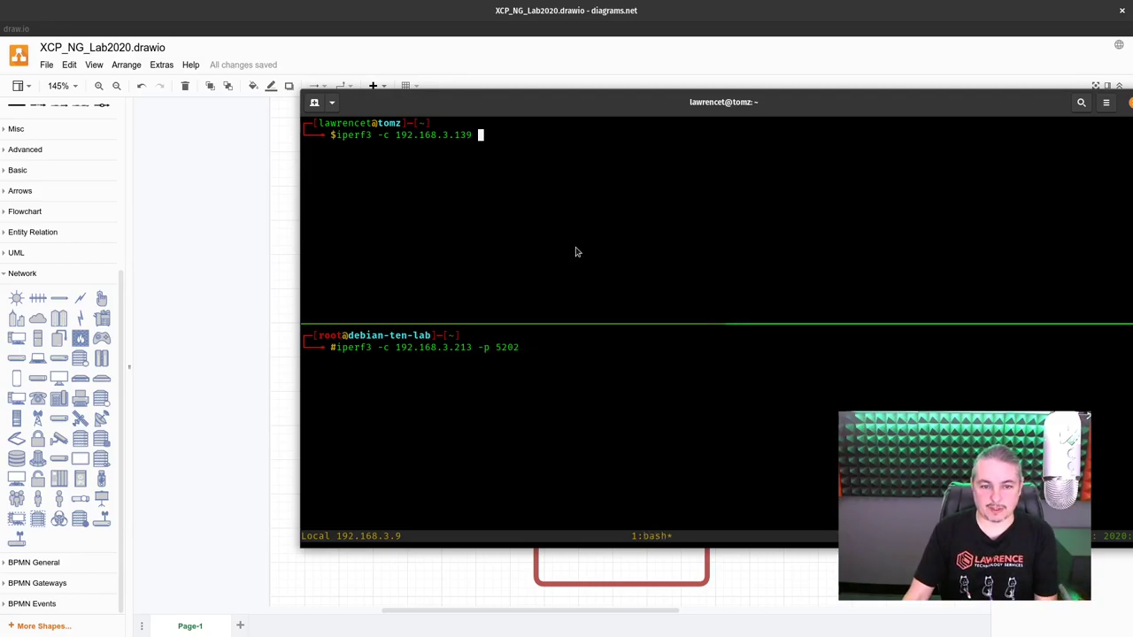
pyautogui.click(462, 341)
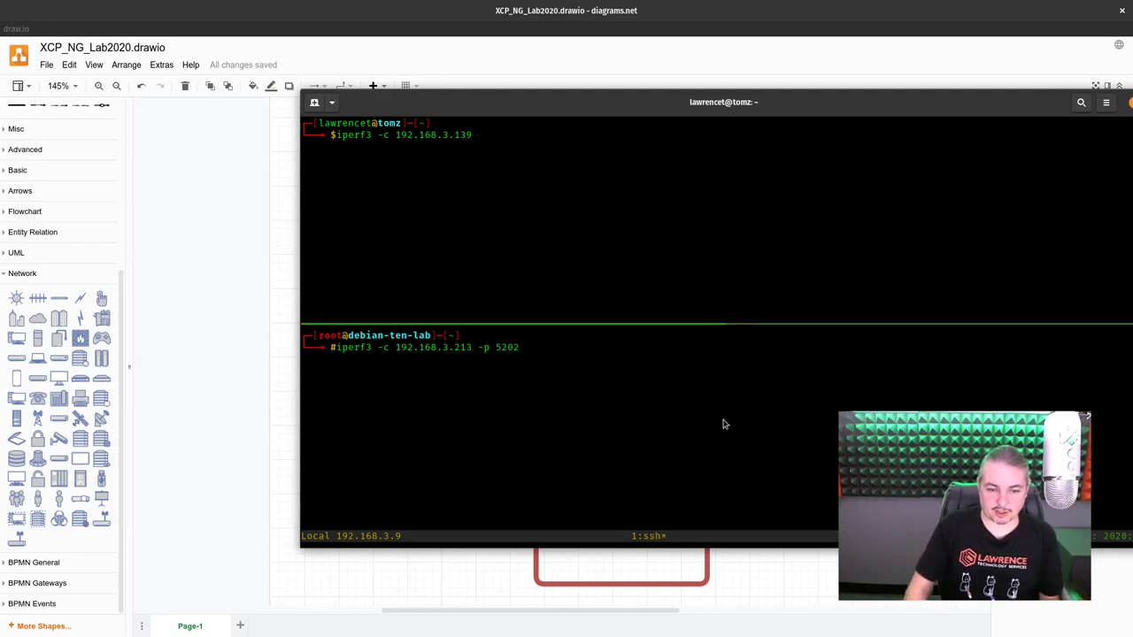
pyautogui.press('Left')
pyautogui.press('Left')
pyautogui.press('Left')
pyautogui.press('Left')
pyautogui.press('Left')
pyautogui.press('Left')
pyautogui.press('Left')
pyautogui.press('Left')
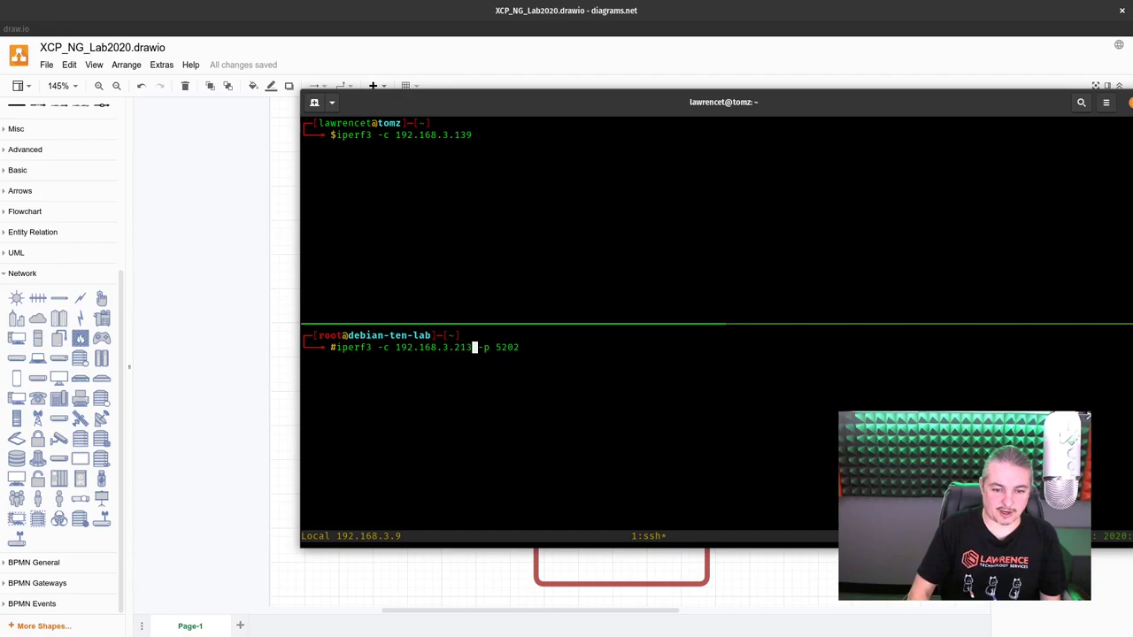
pyautogui.press('BackSpace')
pyautogui.press('BackSpace')
pyautogui.press('BackSpace')
pyautogui.write('139')
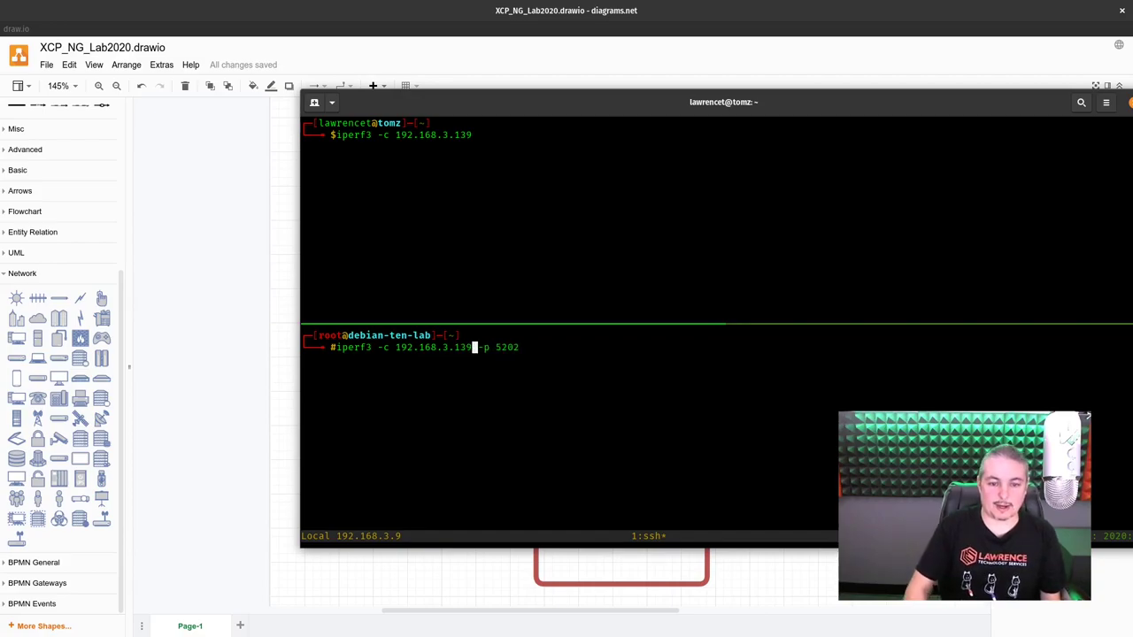
pyautogui.press('Return')
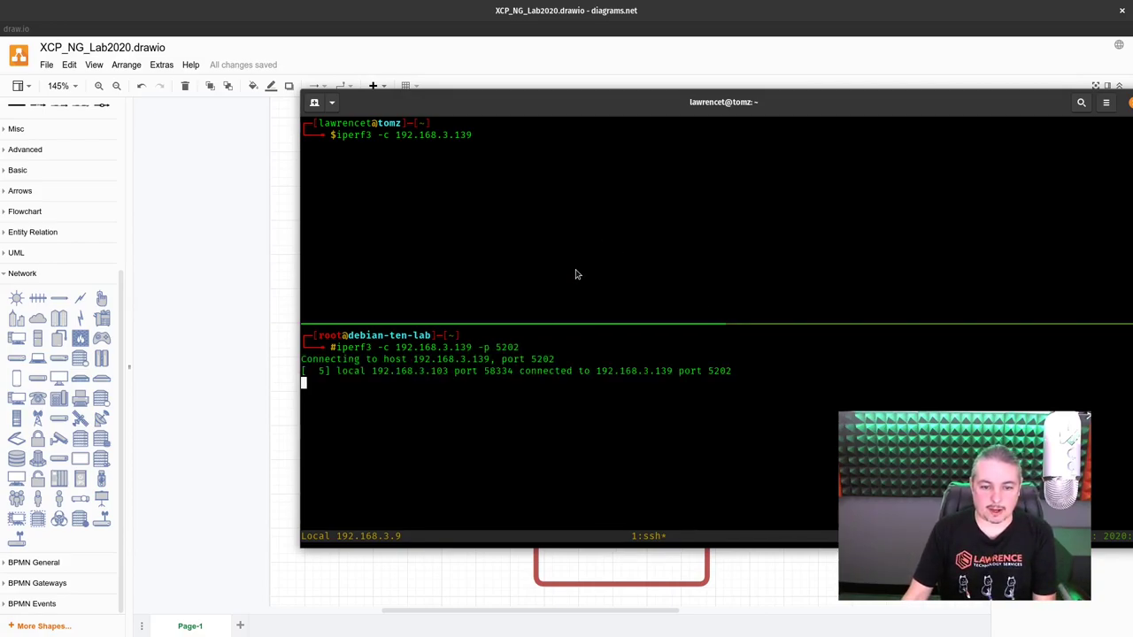
# Stop the commands in both panes and clear the upper pane's screen
pyautogui.click(575, 274)
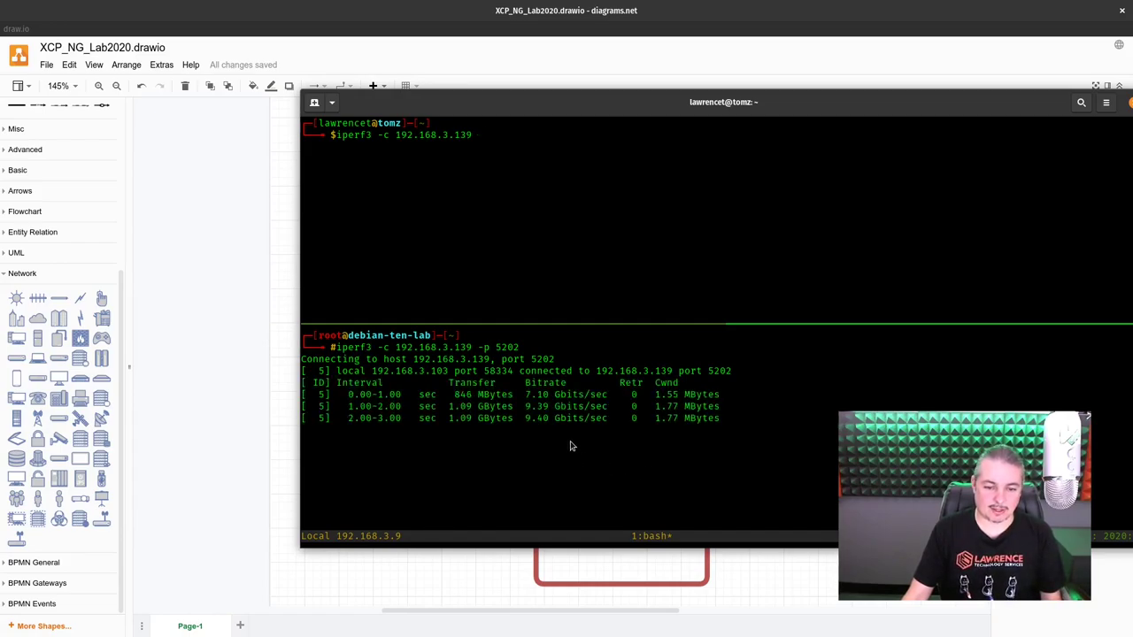
pyautogui.hotkey('ctrl', 'c')
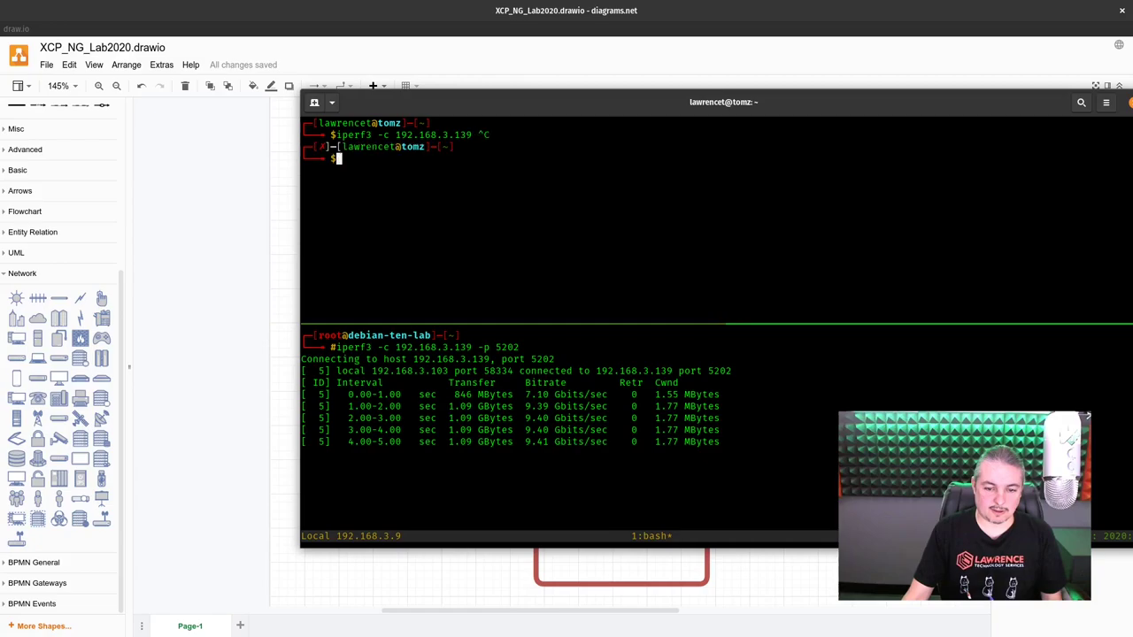
pyautogui.click(547, 407)
pyautogui.hotkey('ctrl', 'c')
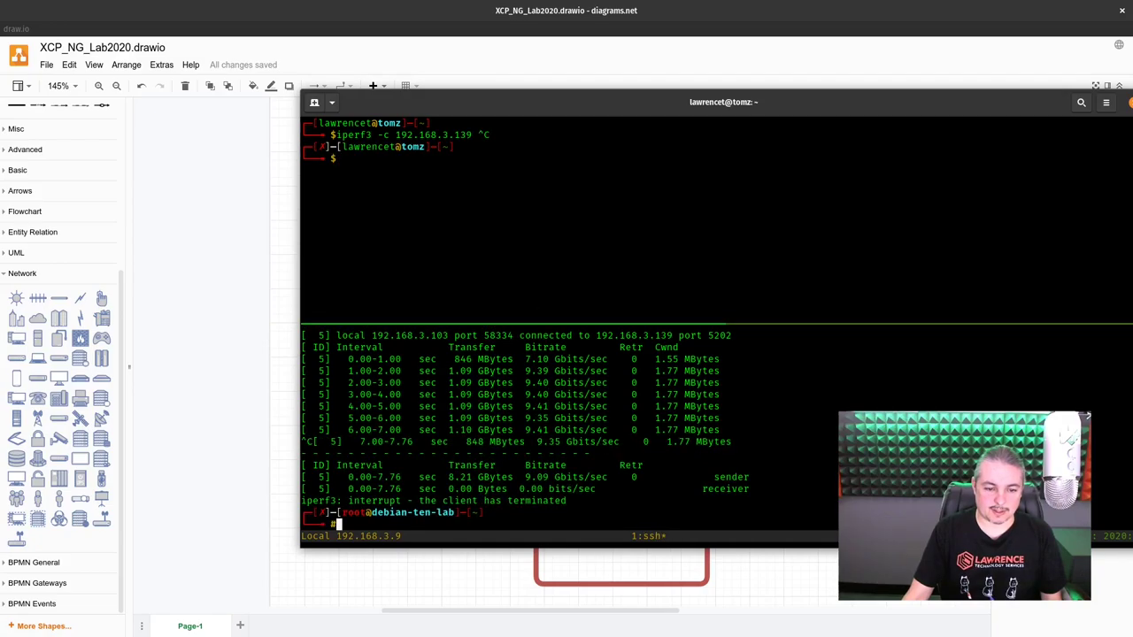
pyautogui.press('Up')
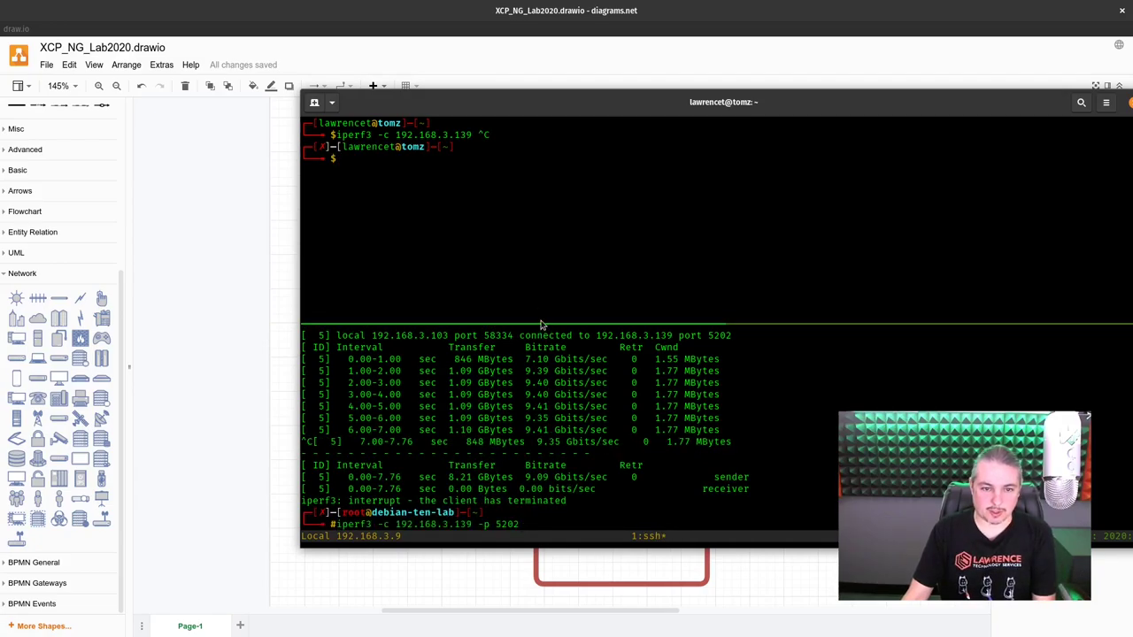
pyautogui.click(537, 283)
pyautogui.write('clear\\')
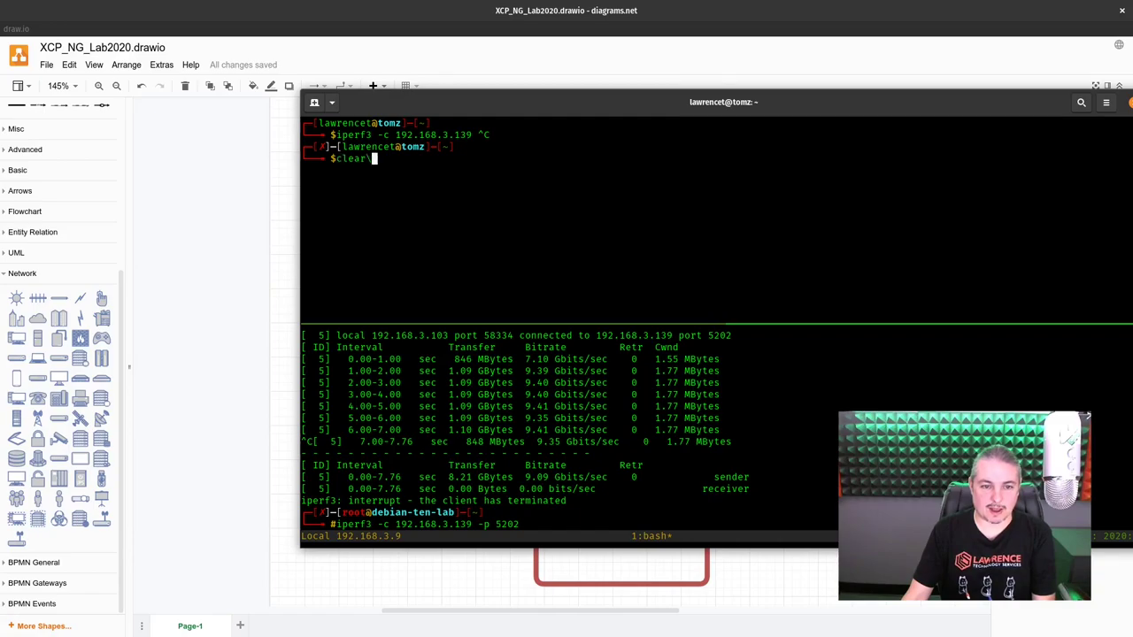
pyautogui.press('BackSpace')
pyautogui.press('Return')
# Start the upper pane's iperf3 test on port 5202 and rerun the lower pane's test
pyautogui.press('Up')
pyautogui.press('Up')
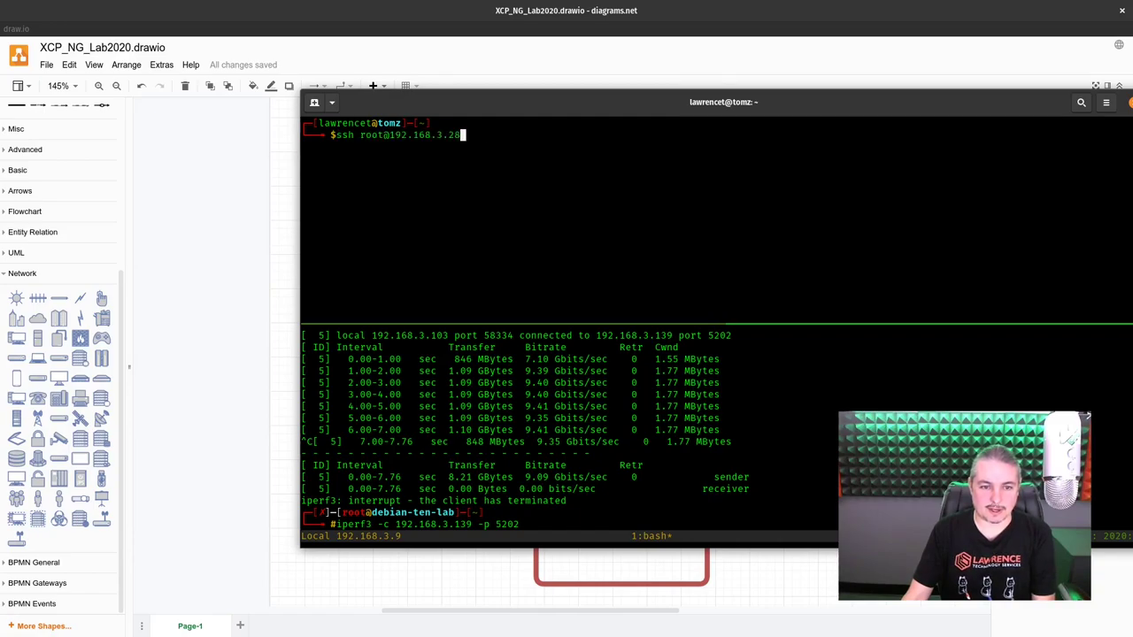
pyautogui.press('Up')
pyautogui.press('Up')
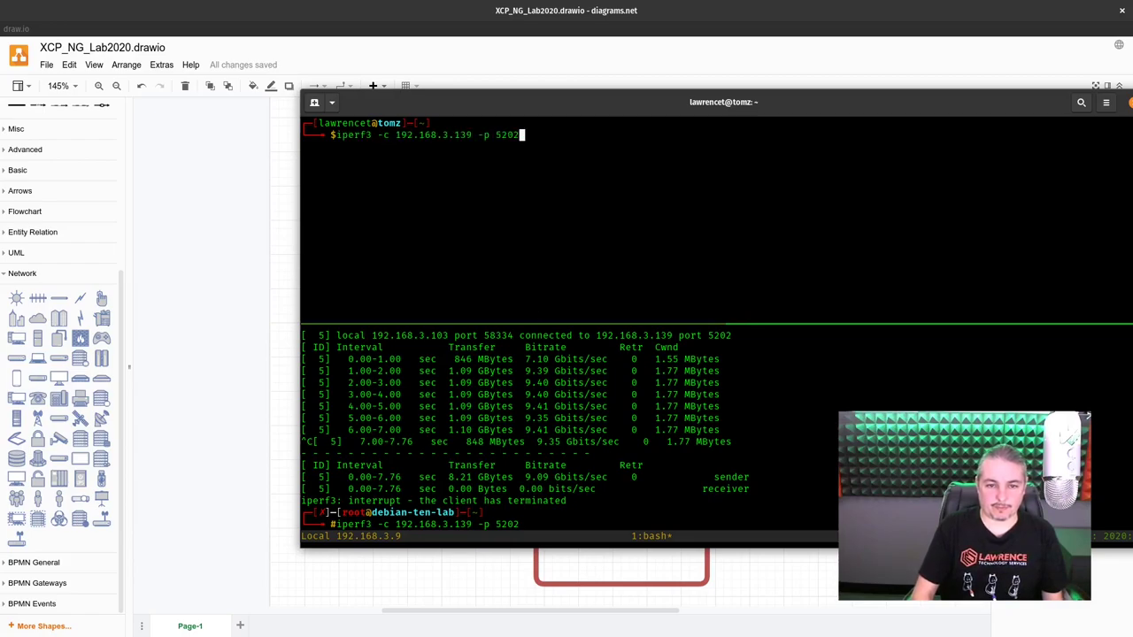
pyautogui.press('Return')
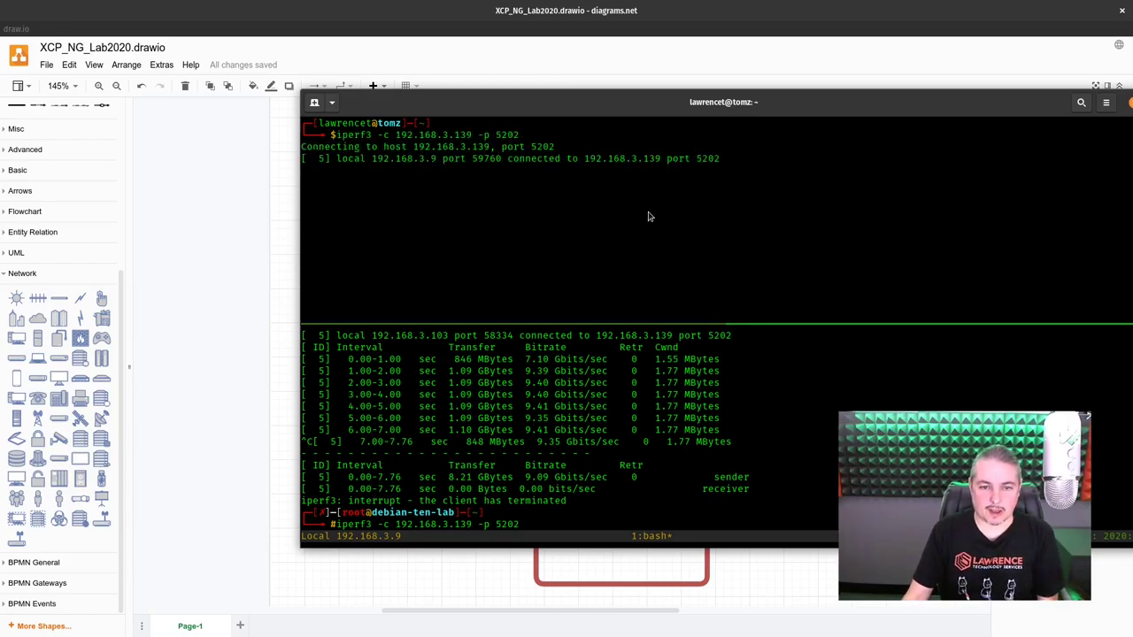
pyautogui.click(729, 401)
pyautogui.press('Return')
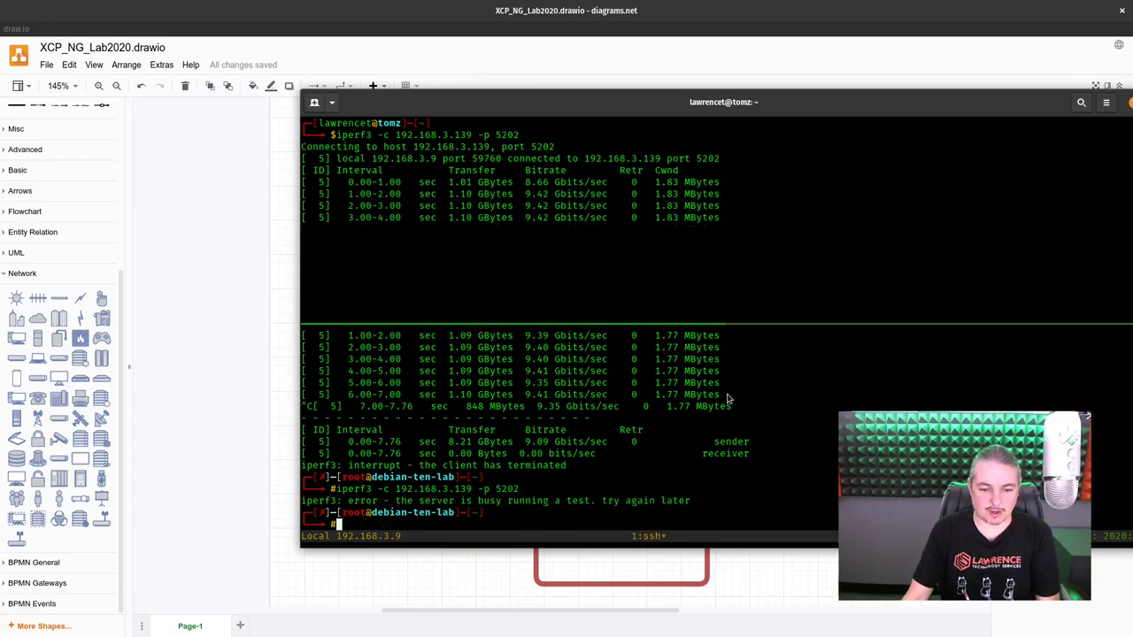
# Switch the lower pane's test to port 5201, then restart the upper pane's port 5202 test
pyautogui.press('Up')
pyautogui.press('BackSpace')
pyautogui.write('192.168.3.139 -p 5201')
pyautogui.press('Return')
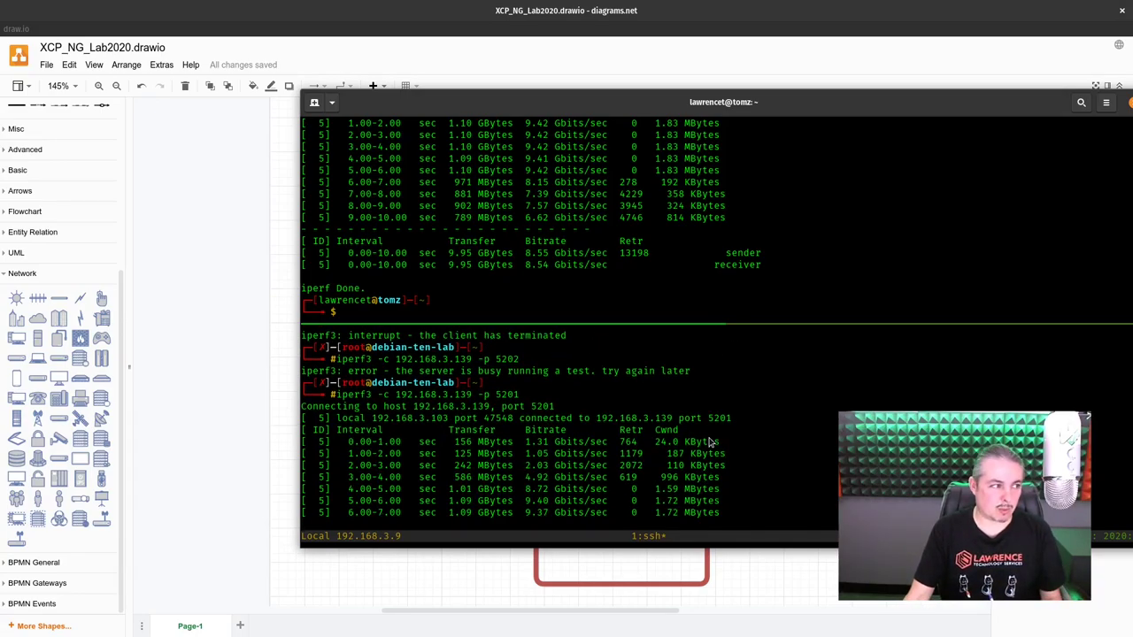
pyautogui.hotkey('ctrl', 'c')
pyautogui.press('Up')
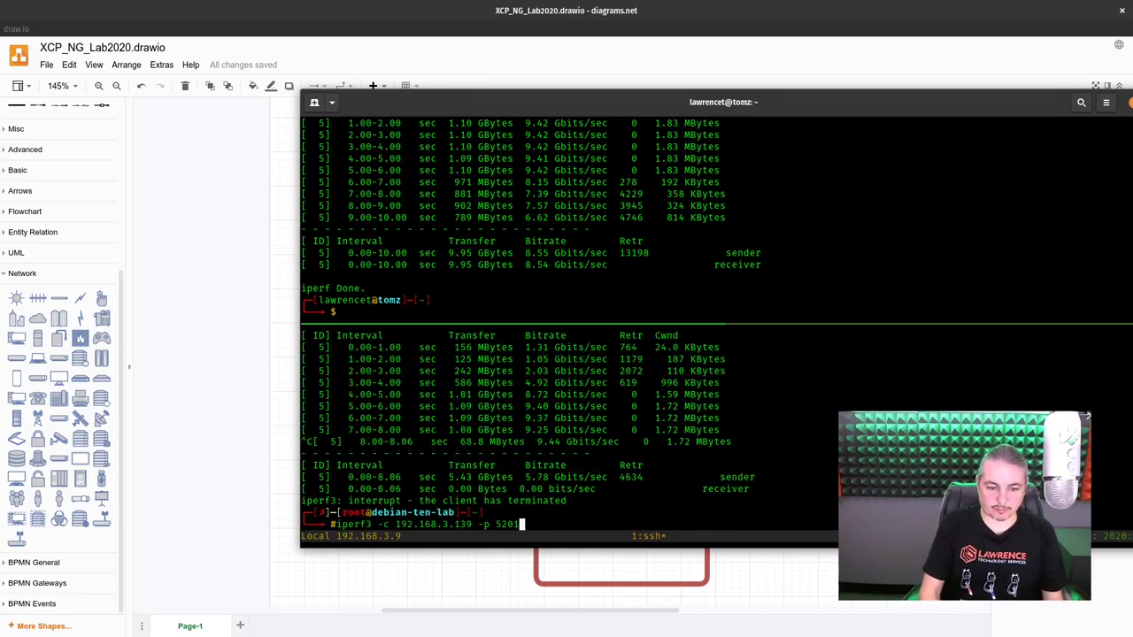
pyautogui.hotkey('ctrl', 'b')
pyautogui.press('Up')
pyautogui.press('Up')
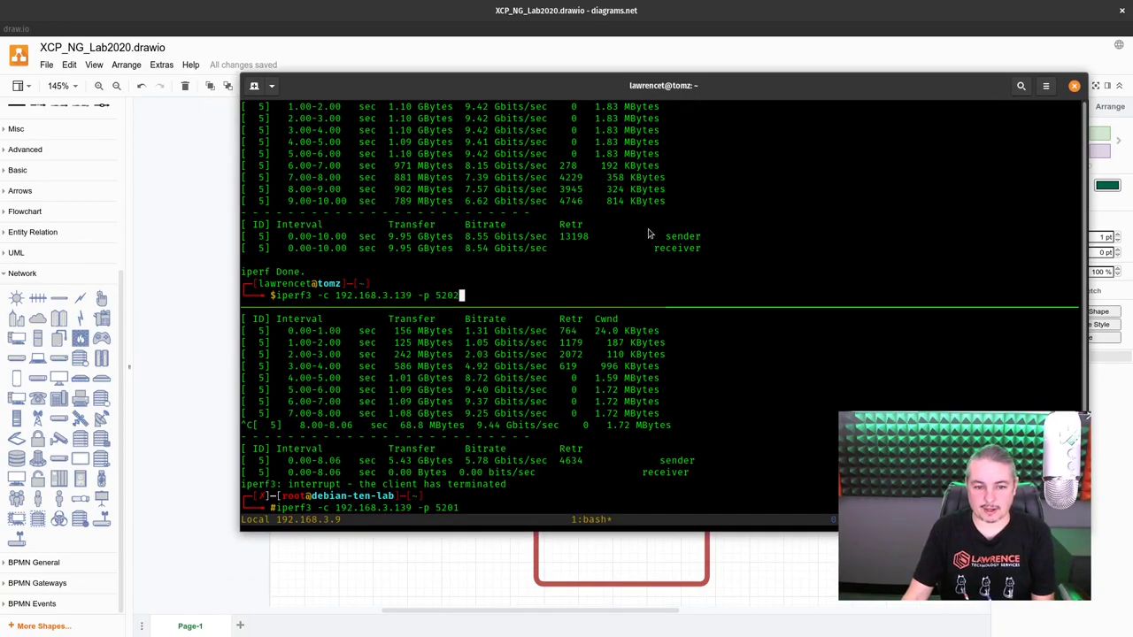
pyautogui.press('Return')
# Run both iperf3 clients together (6.40 and 2.15 Gbits/sec), then drag the terminal off left
pyautogui.hotkey('ctrl', 'b')
pyautogui.press('Down')
pyautogui.press('Return')
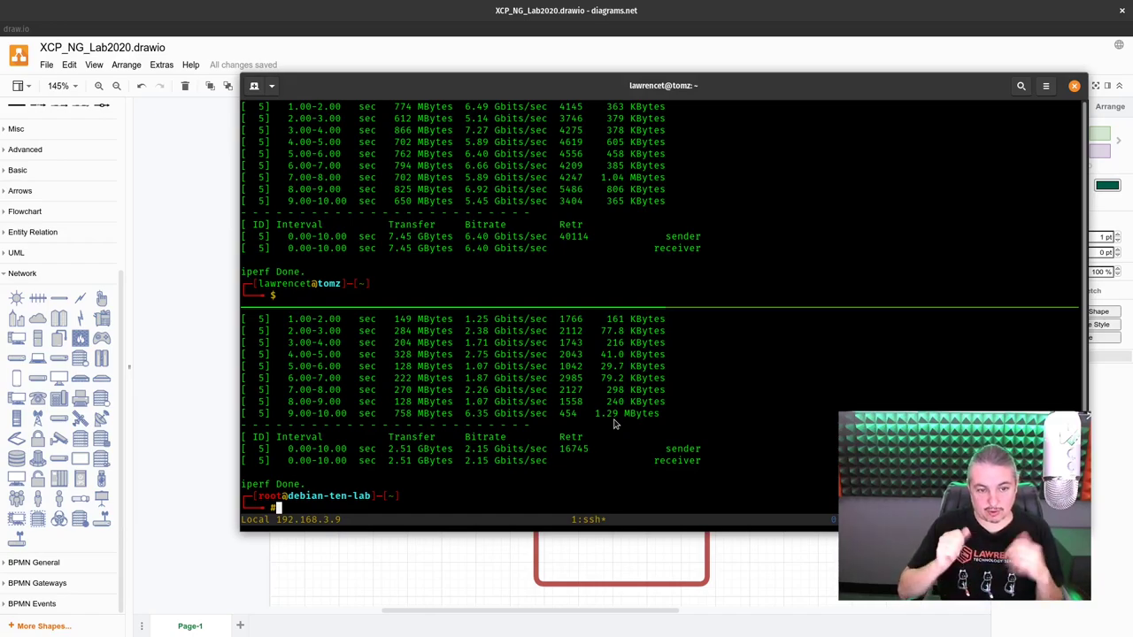
pyautogui.click(880, 188)
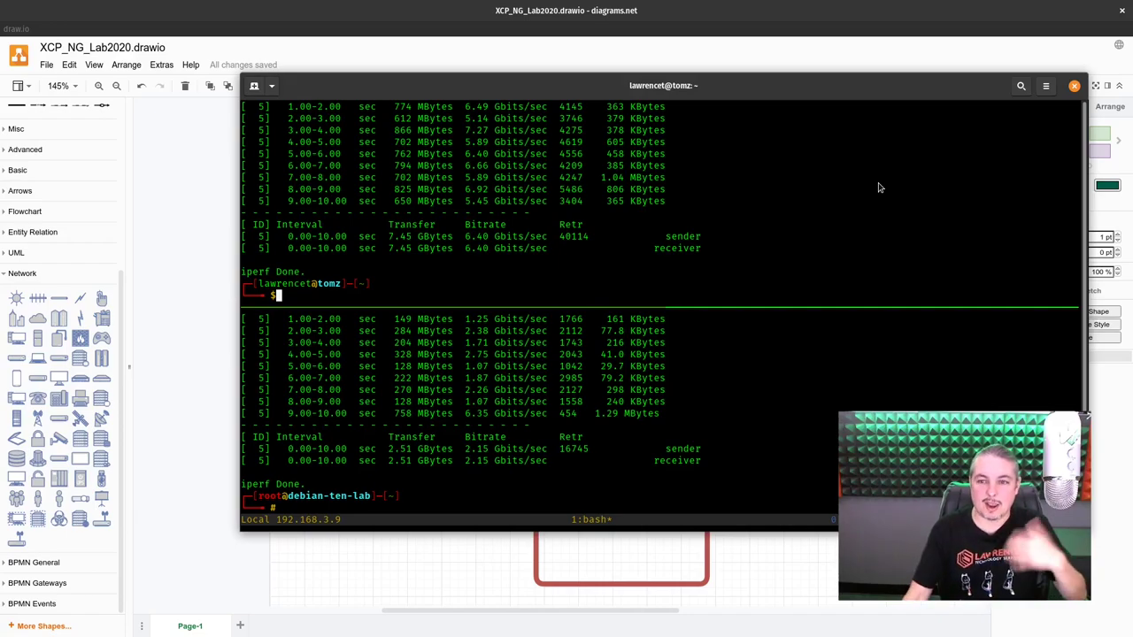
pyautogui.moveTo(905, 85); pyautogui.dragTo(882, 103)
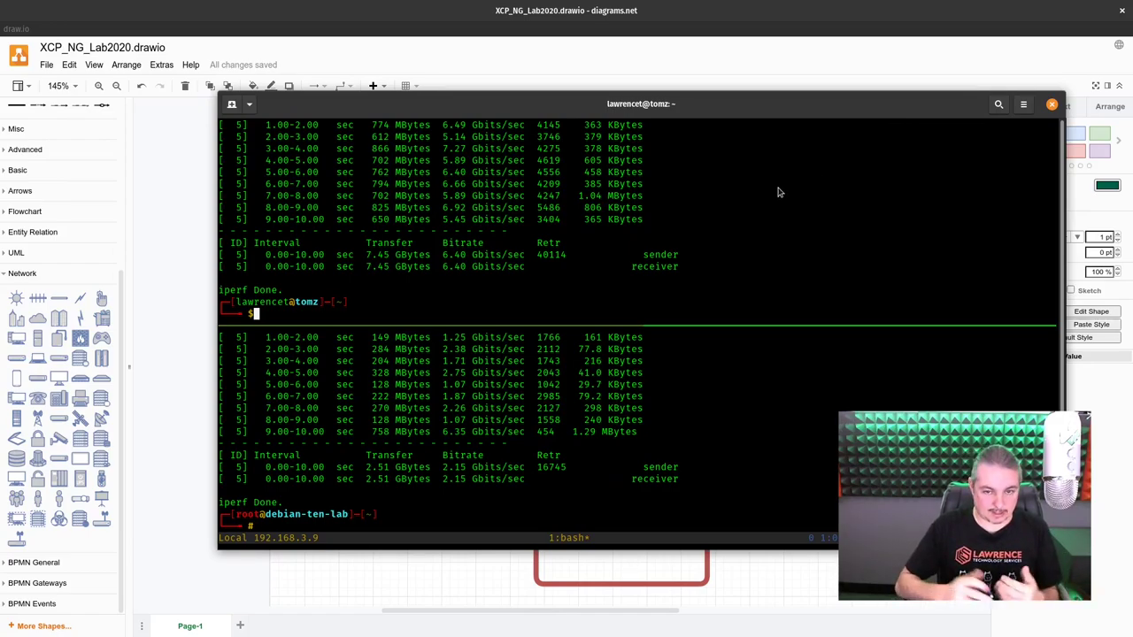
pyautogui.moveTo(712, 108); pyautogui.dragTo(0, 109)
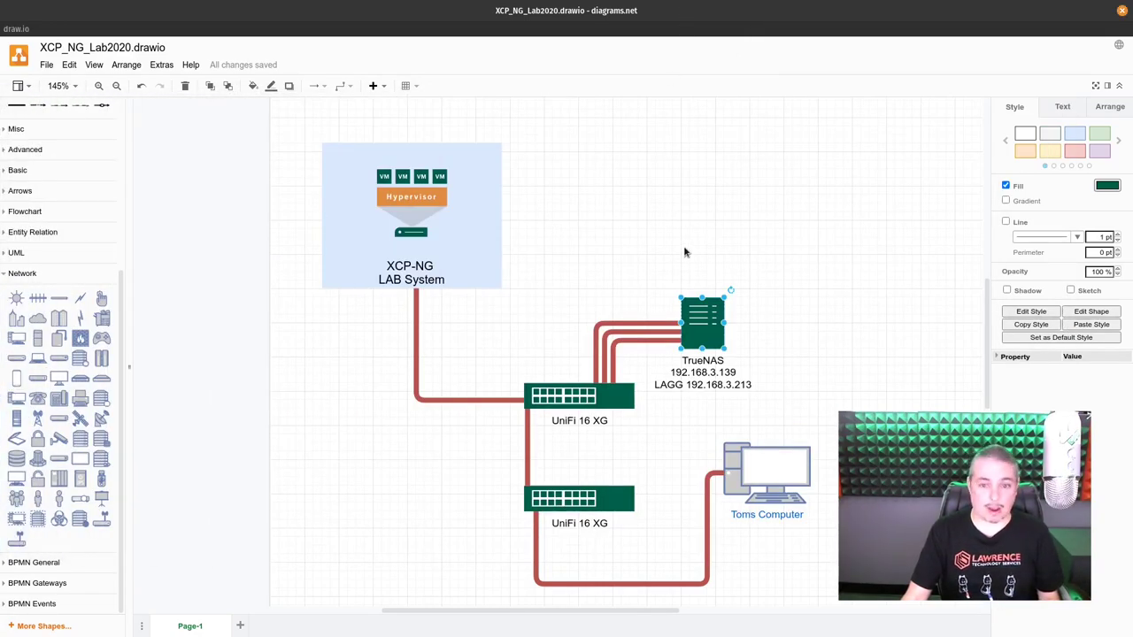
# Maximize the FreeNAS docs Chrome window and switch to the TrueNAS 192.168.3.139 dashboard tab
pyautogui.press('super')
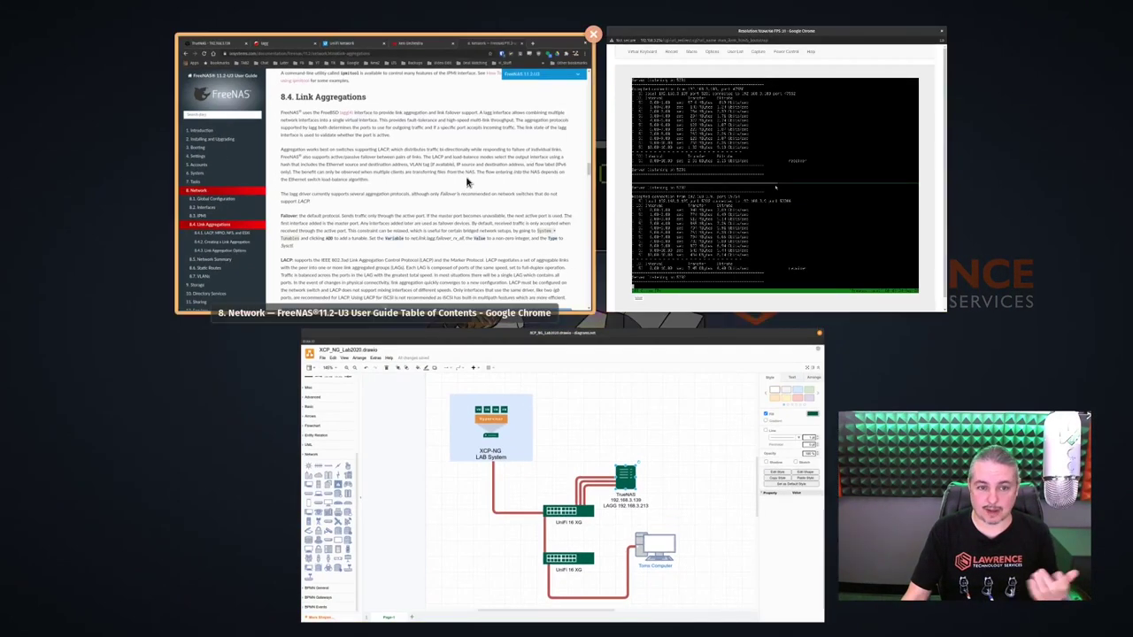
pyautogui.click(468, 182)
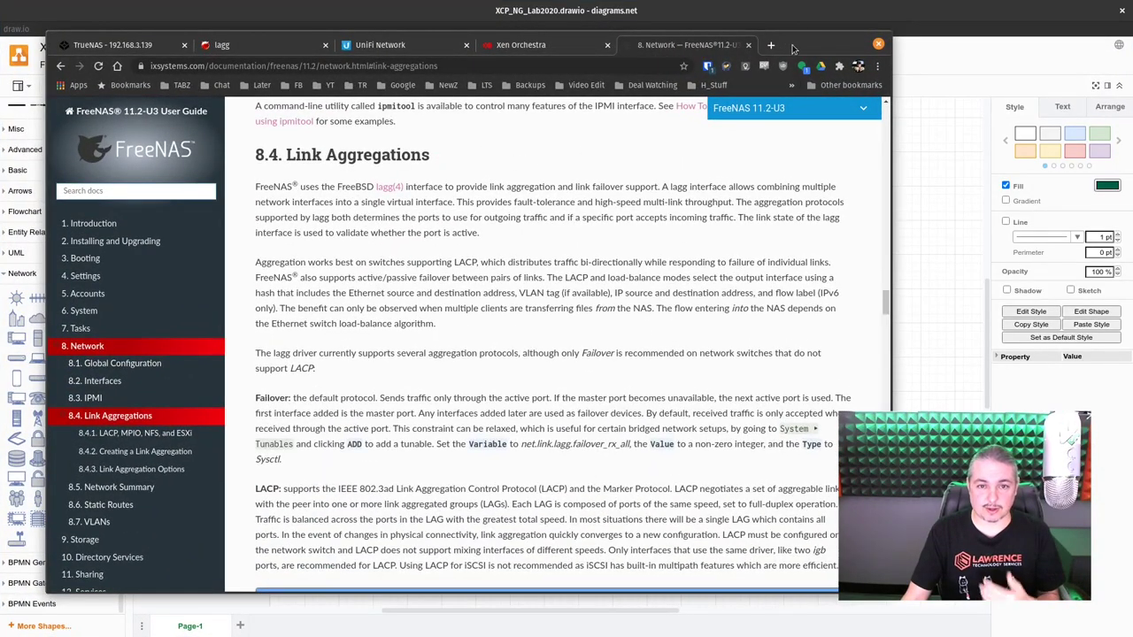
pyautogui.doubleClick(807, 44)
pyautogui.click(102, 8)
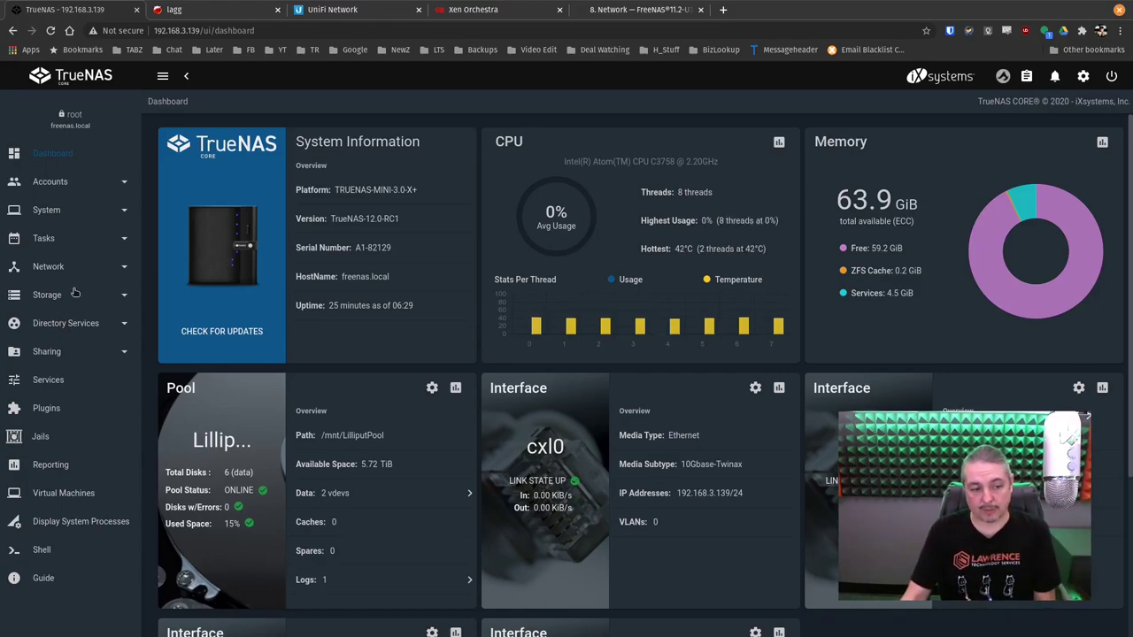
# Open Network > Interfaces, then expand and collapse the cxl0 row's details
pyautogui.click(65, 270)
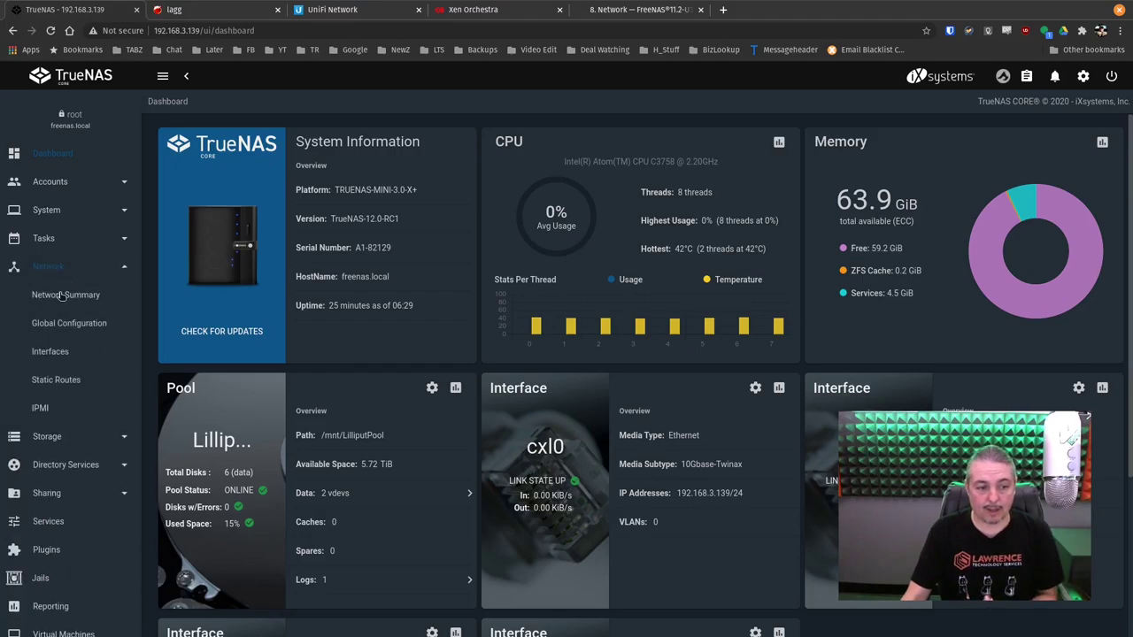
pyautogui.click(51, 352)
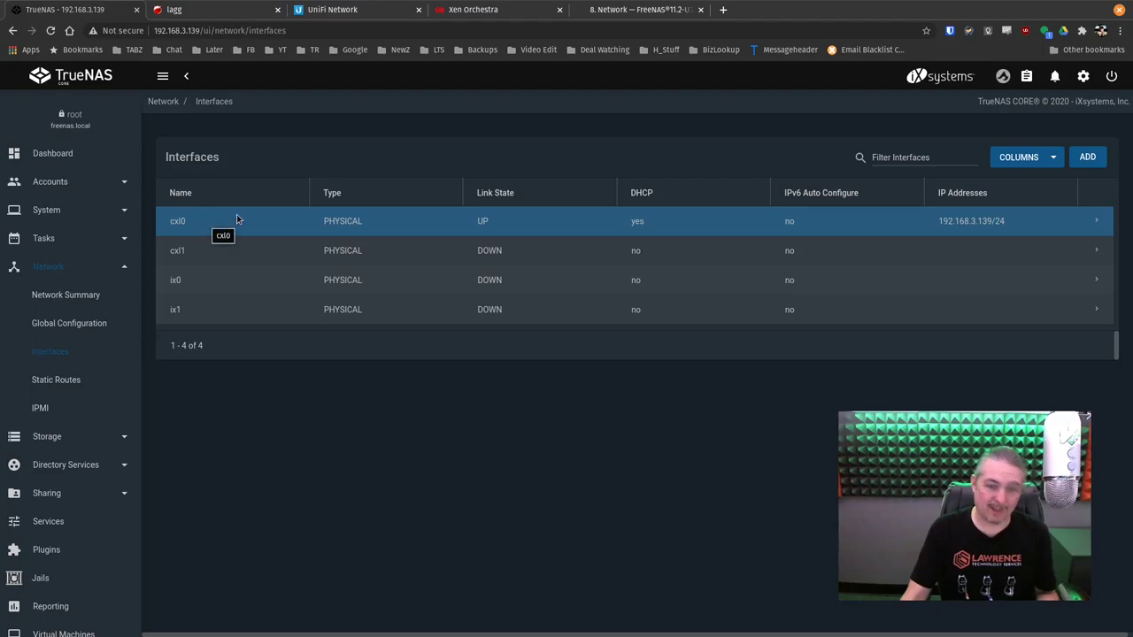
pyautogui.click(1095, 223)
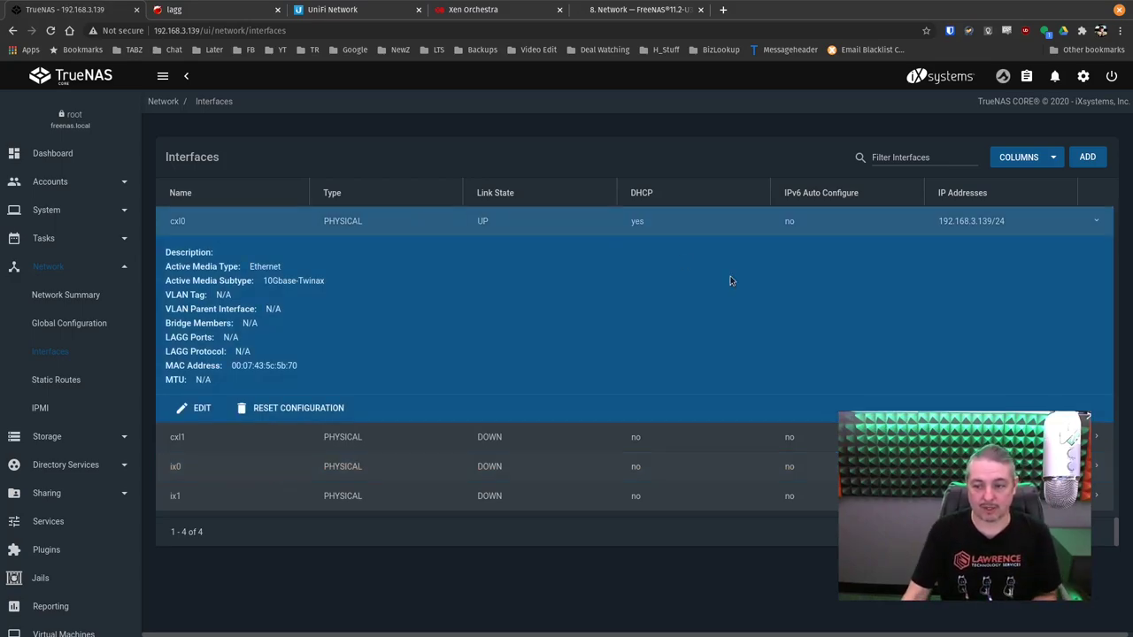
pyautogui.click(1098, 222)
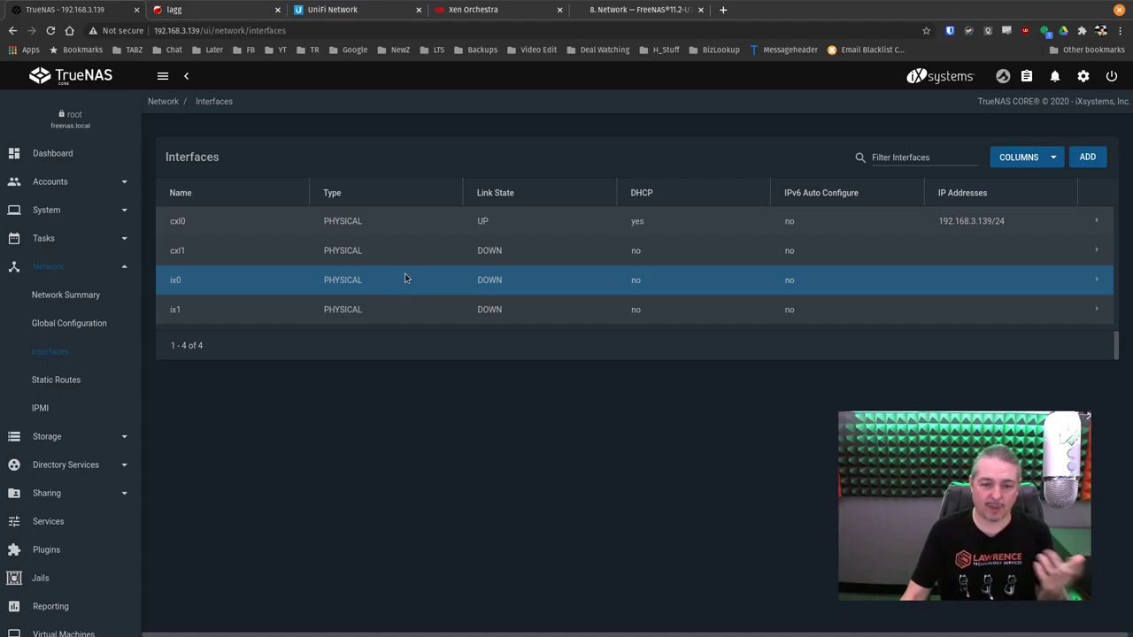
# Add a new network interface of type Link Aggregation
pyautogui.click(1097, 157)
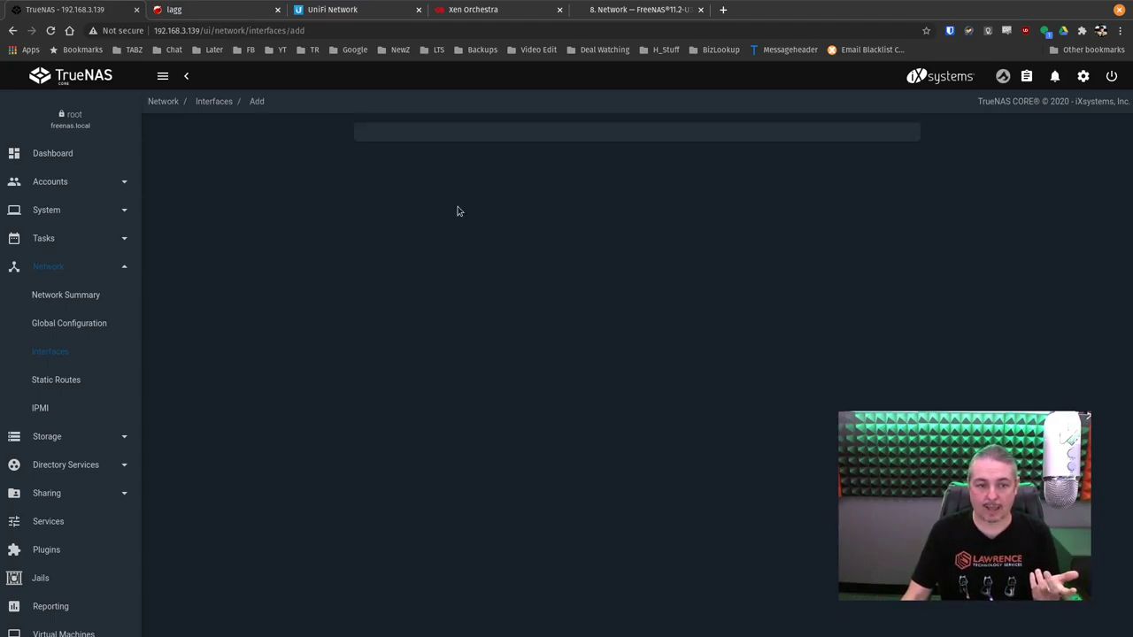
pyautogui.click(399, 162)
pyautogui.click(405, 187)
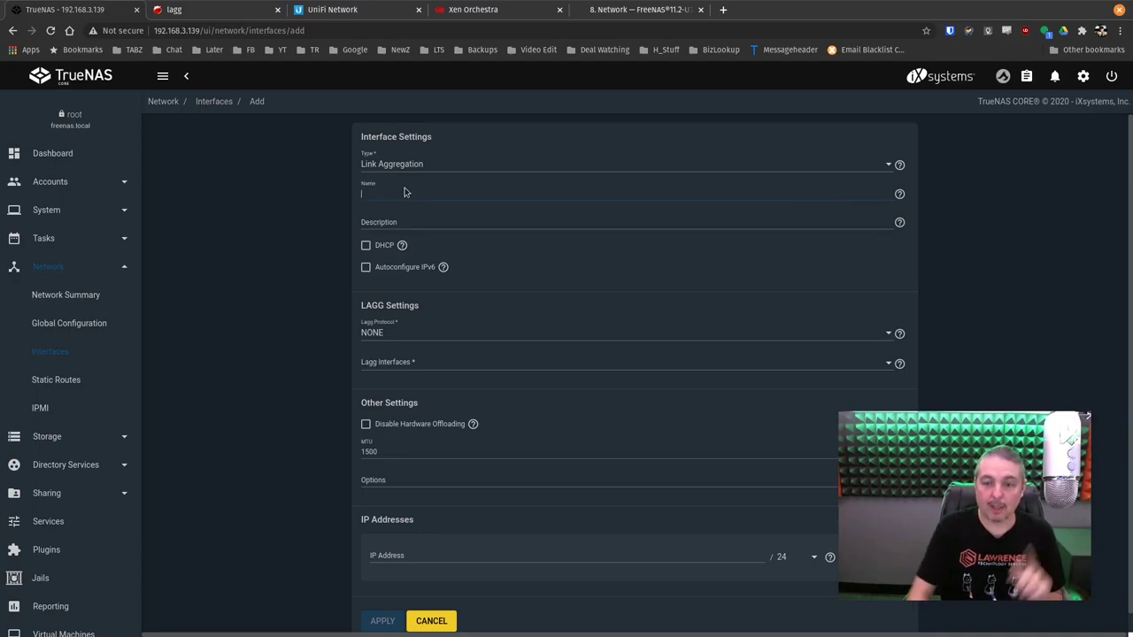
# Name the interface lagg0 with description 'LAGGY ten GIGZ', after checking the Name help
pyautogui.click(901, 194)
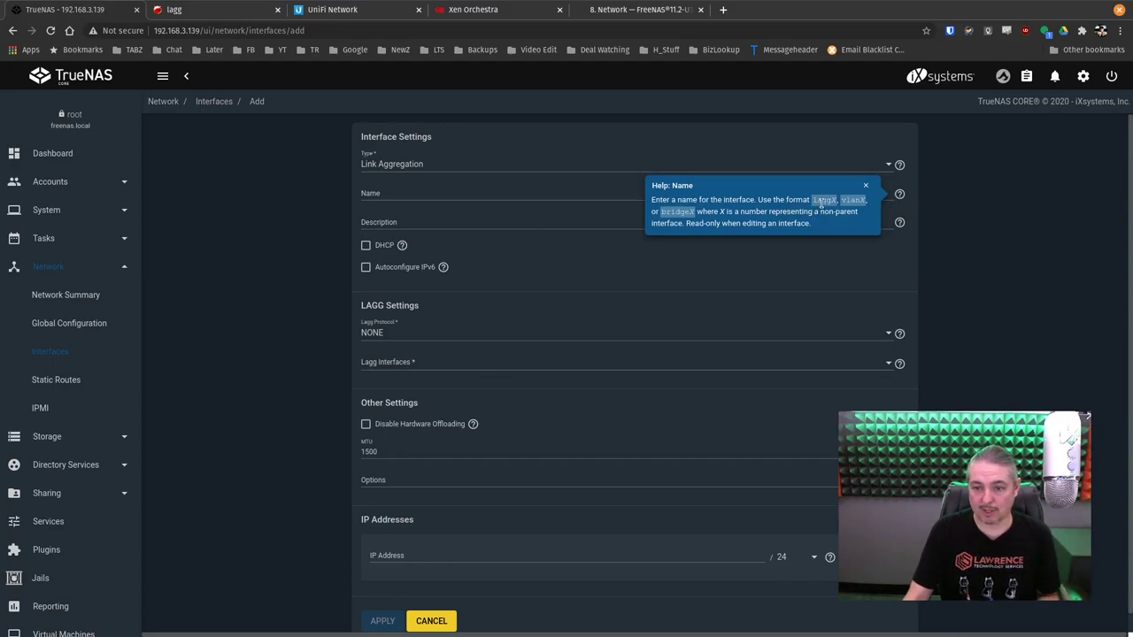
pyautogui.click(463, 193)
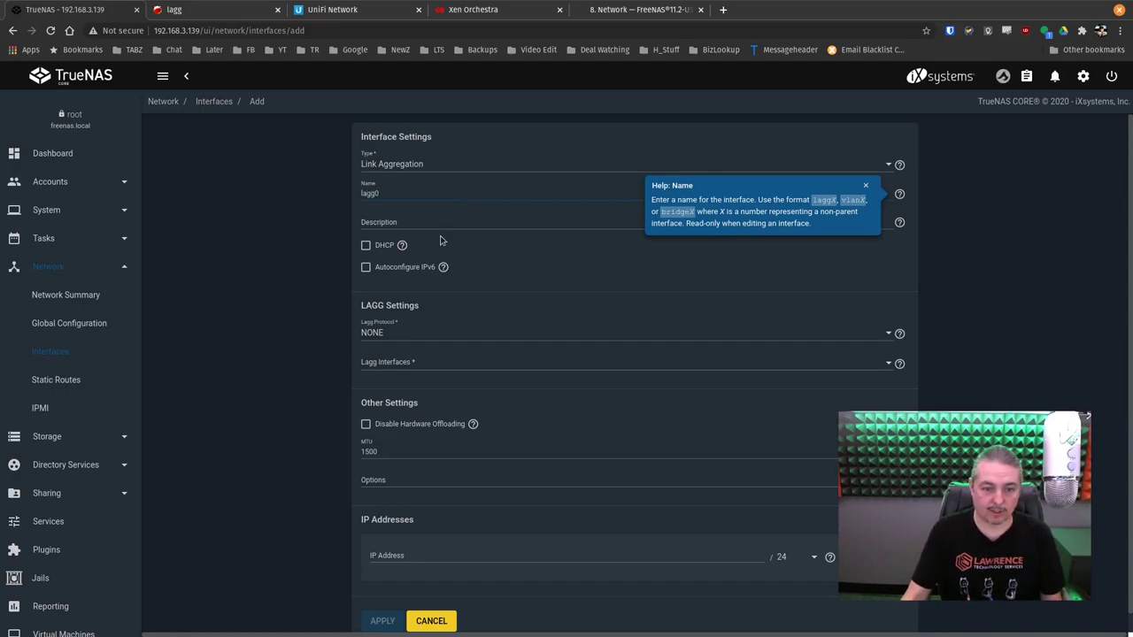
pyautogui.click(416, 219)
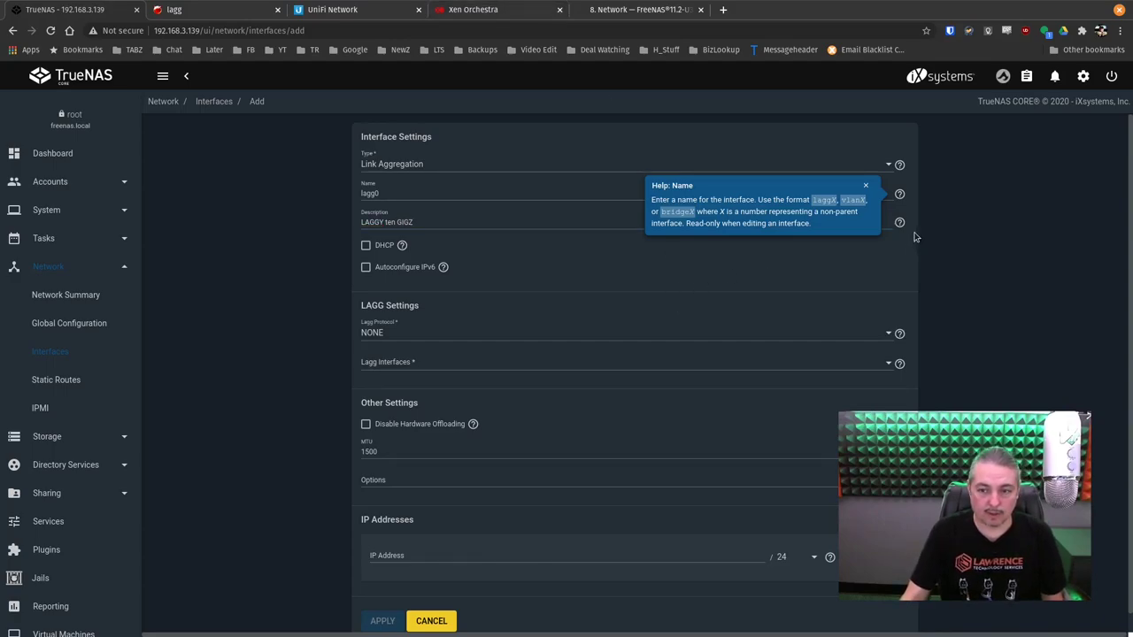
pyautogui.click(866, 185)
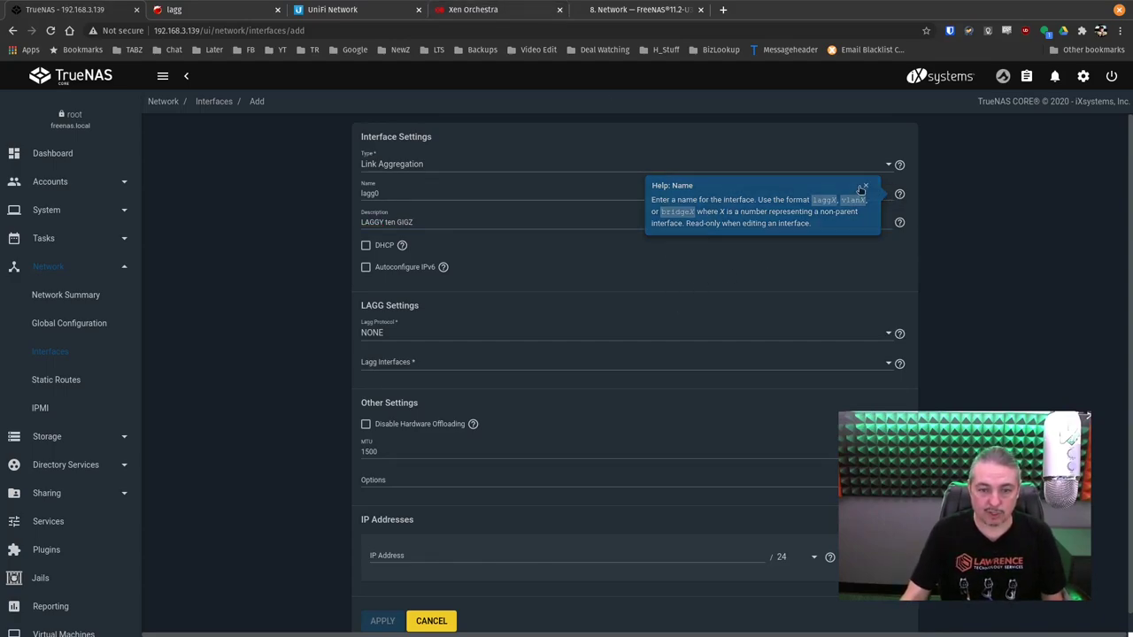
pyautogui.click(426, 190)
pyautogui.scroll(-1, 411, 225)
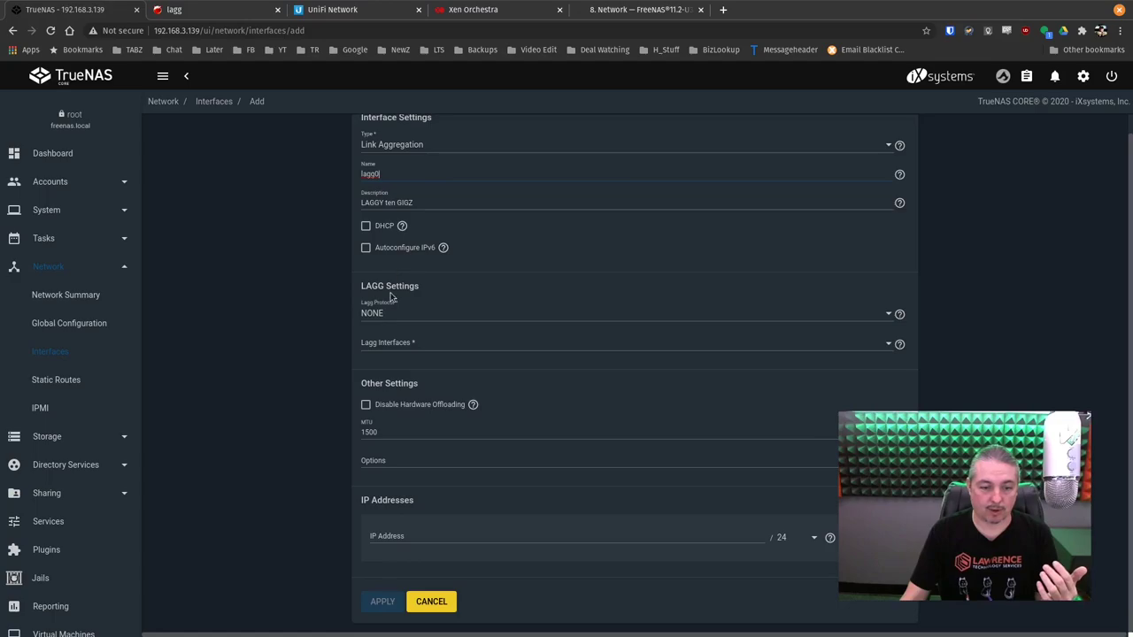
# Set Lagg Protocol to LACP with members ix0 and ix1, and enter IP 192.168.3.213
pyautogui.click(385, 314)
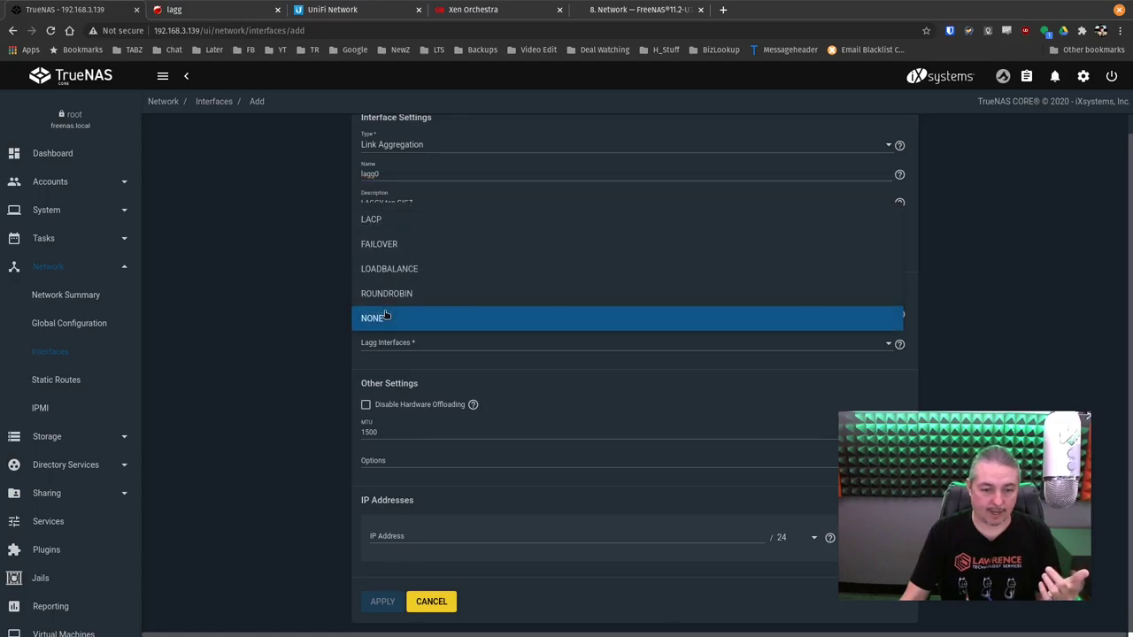
pyautogui.click(389, 223)
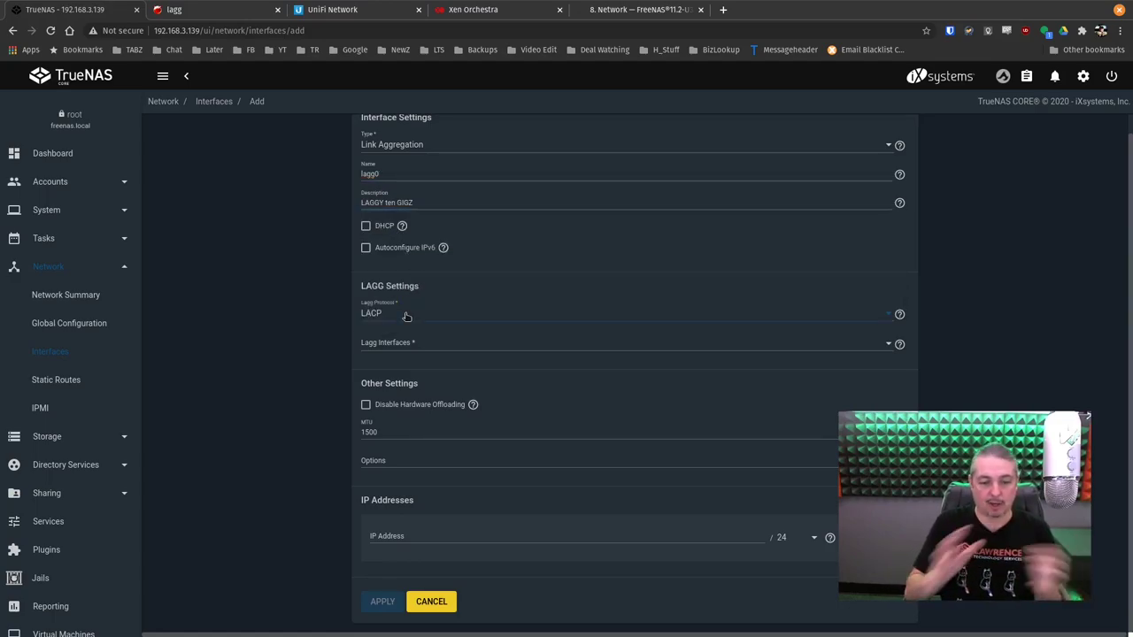
pyautogui.click(413, 344)
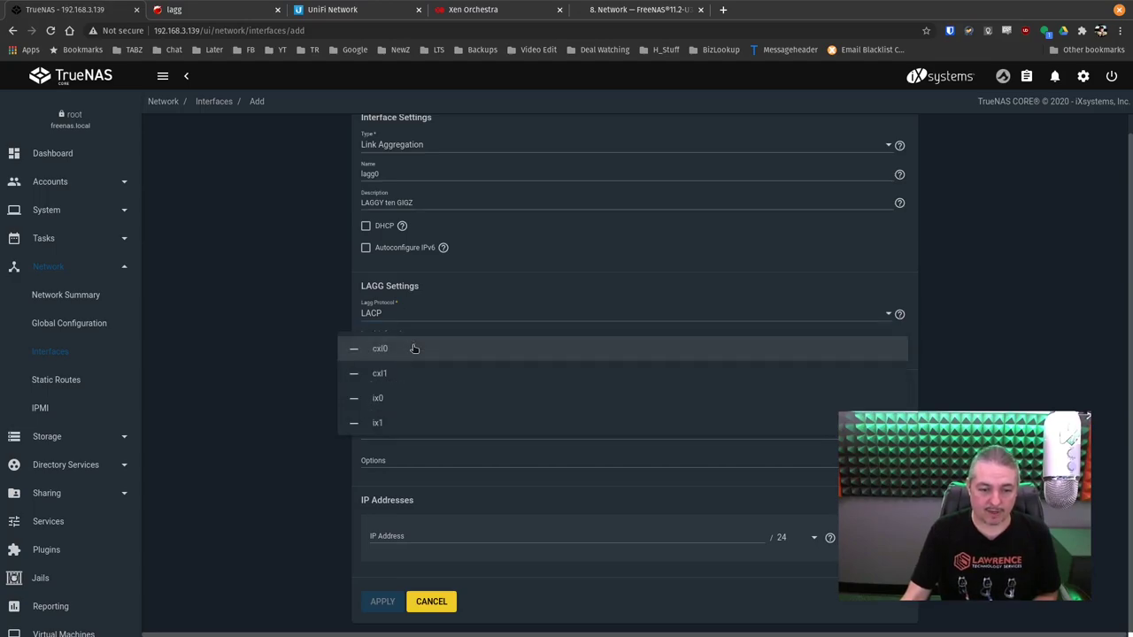
pyautogui.click(354, 399)
pyautogui.click(353, 423)
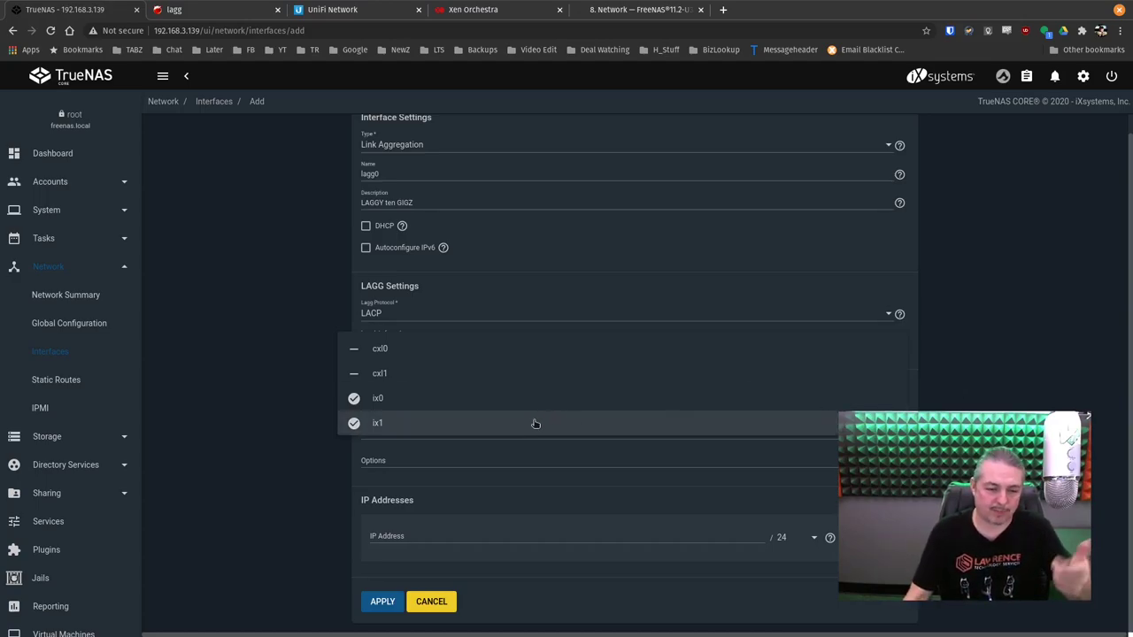
pyautogui.click(934, 350)
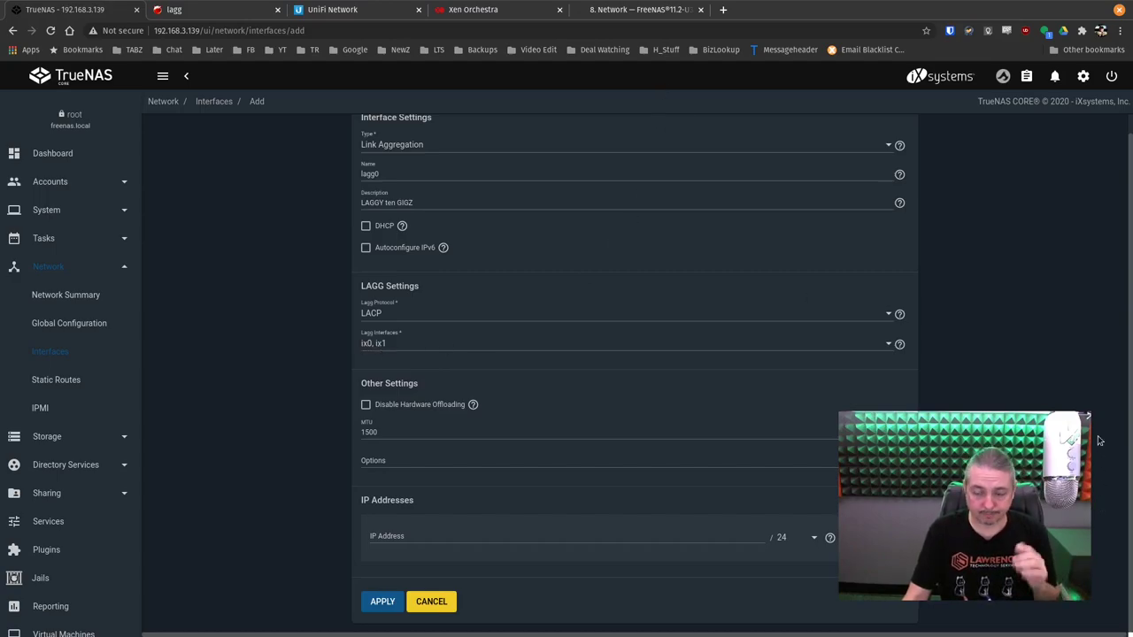
pyautogui.click(410, 534)
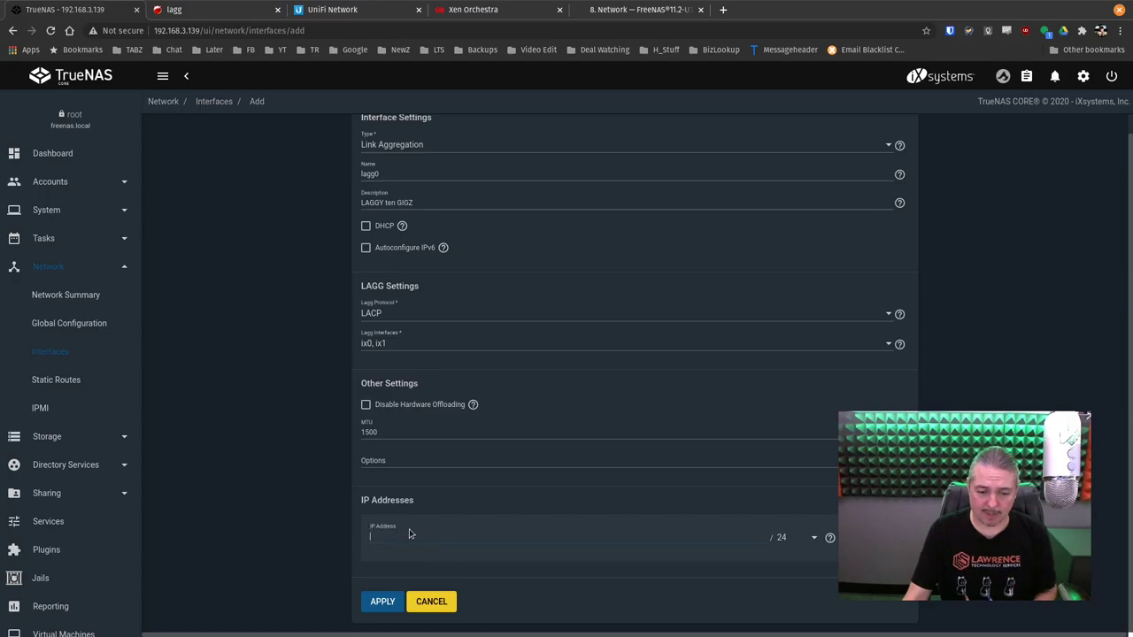
pyautogui.write('192.168.3.')
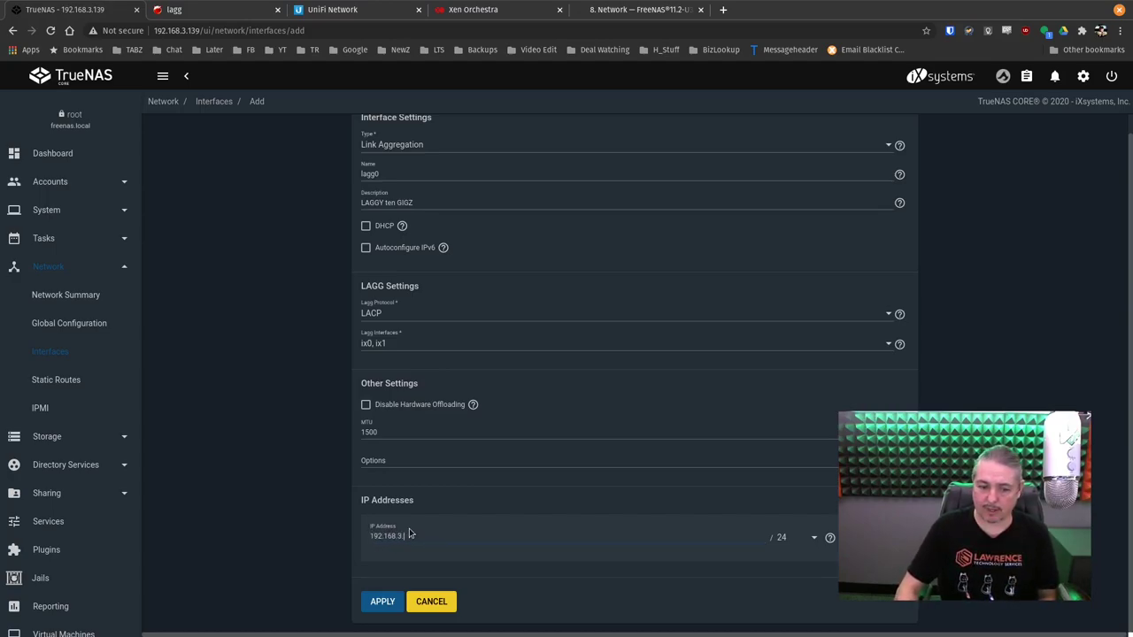
pyautogui.write('213')
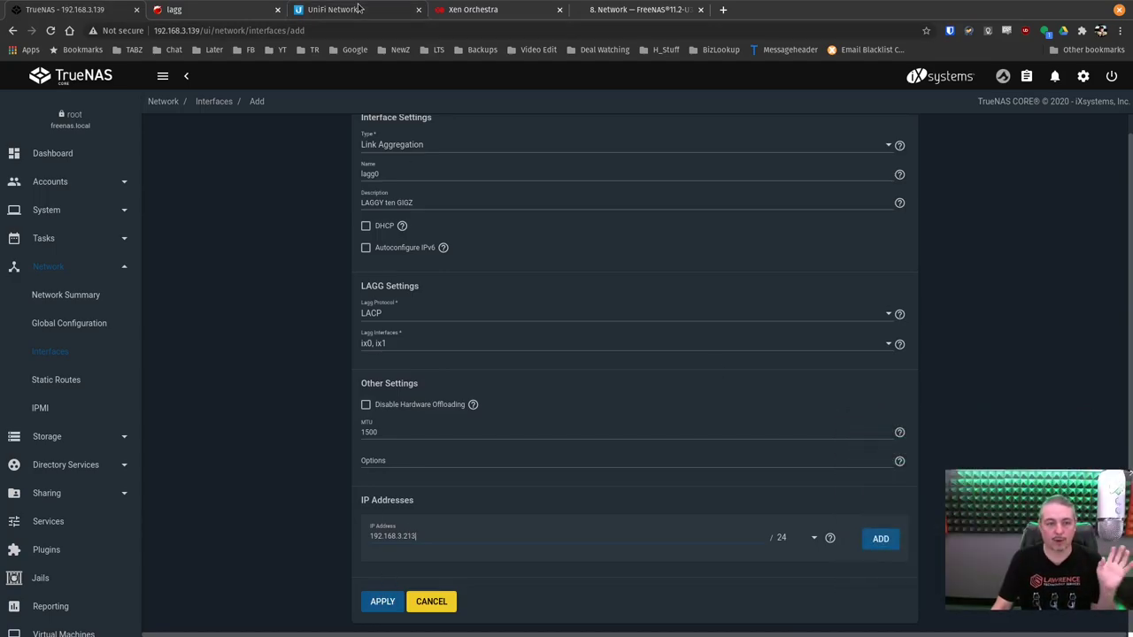
# In UniFi, verify the TrueNAS Mini XL ports 13–14 are set to Aggregate, cancelling without changes
pyautogui.click(359, 8)
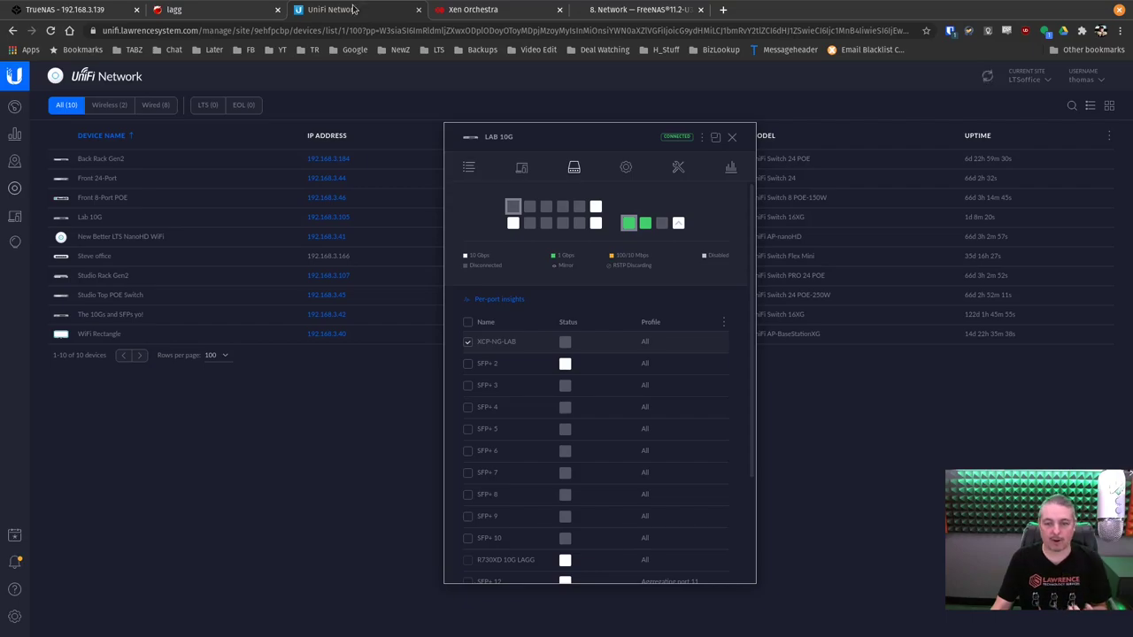
pyautogui.moveTo(628, 222)
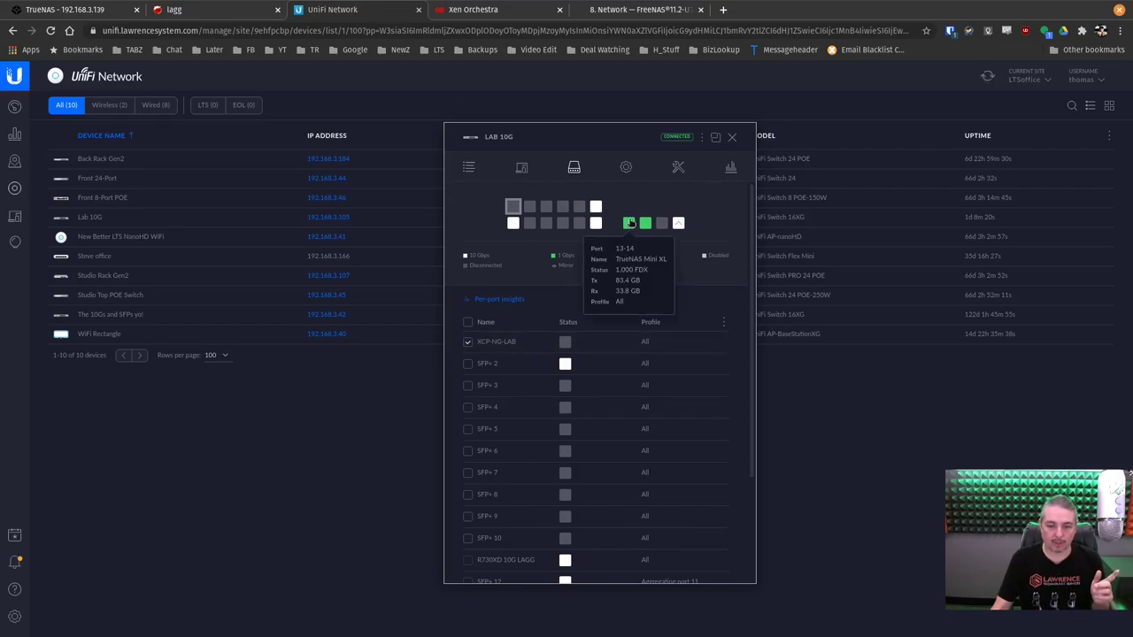
pyautogui.scroll(-3, 628, 376)
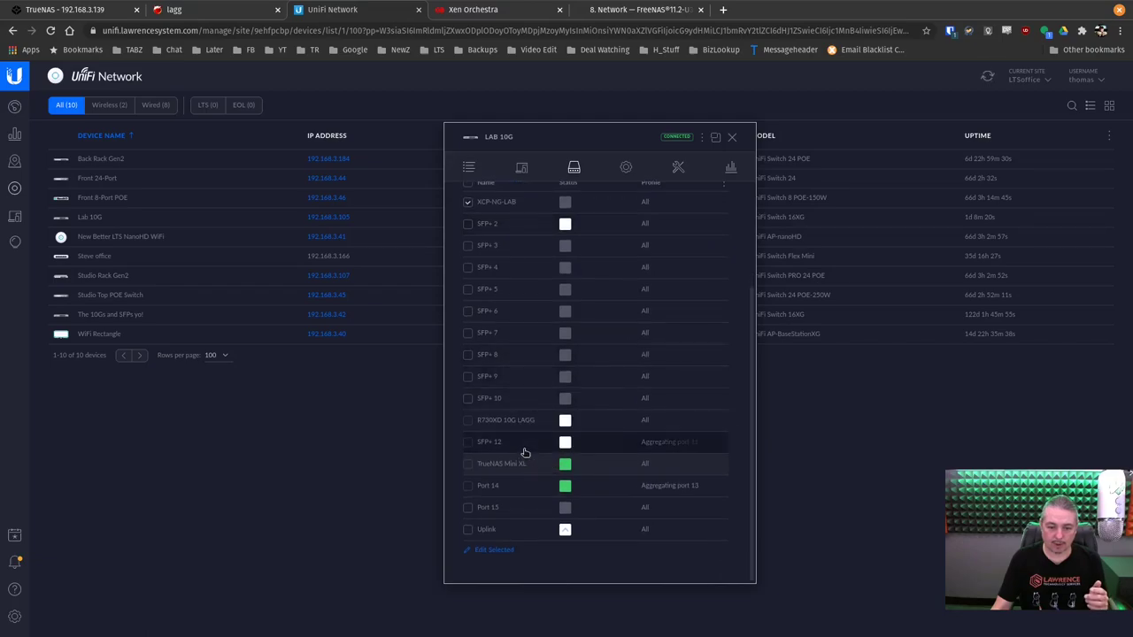
pyautogui.click(712, 468)
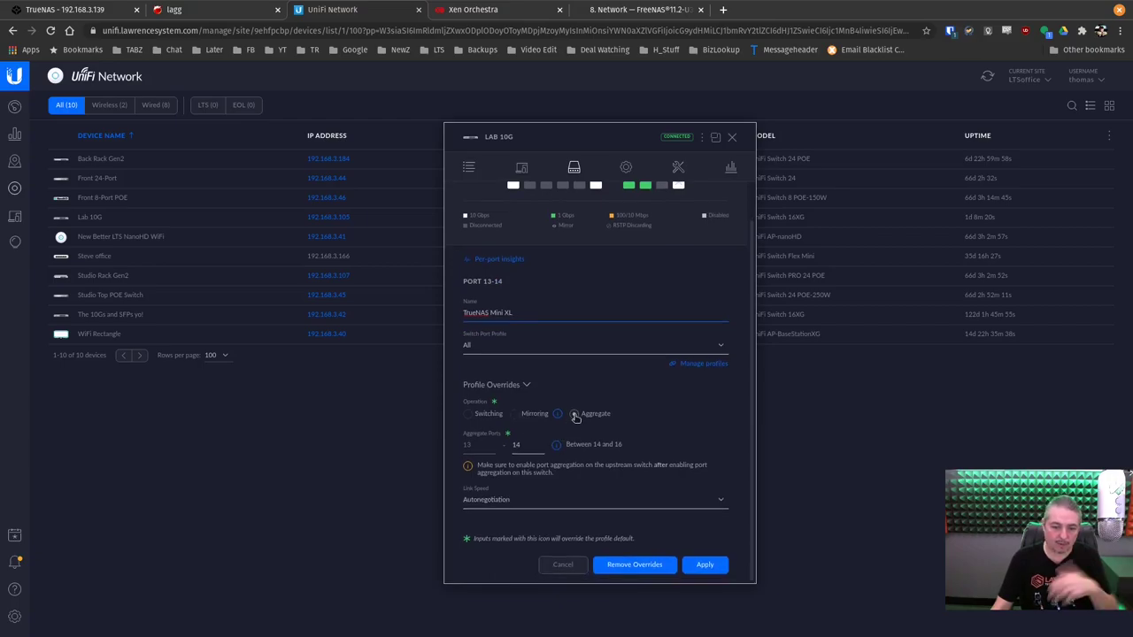
pyautogui.click(482, 414)
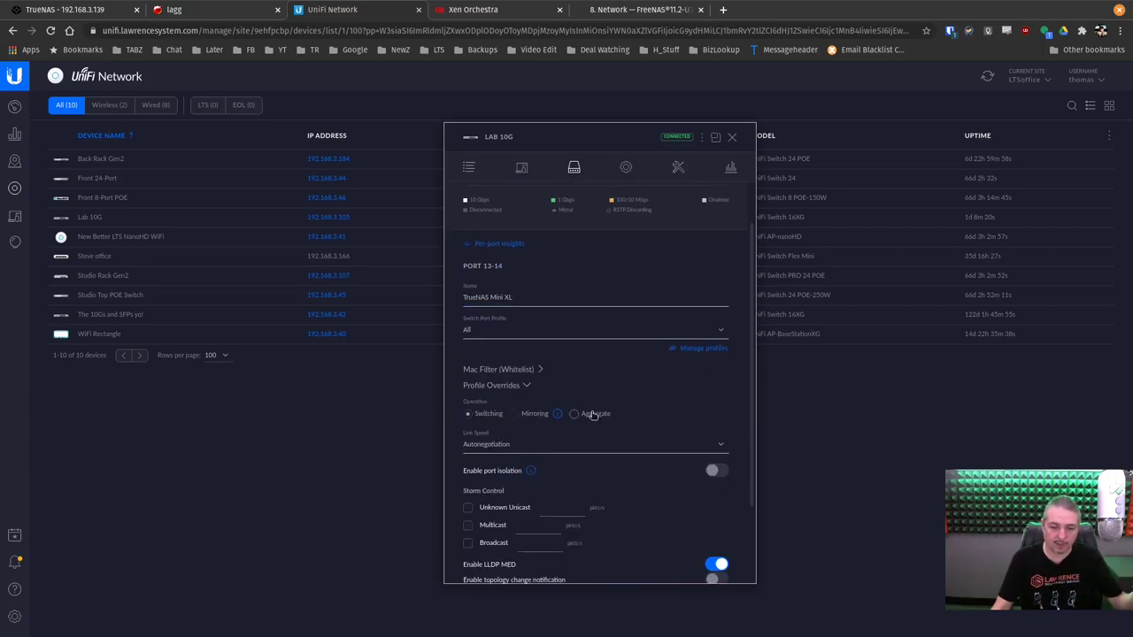
pyautogui.click(593, 416)
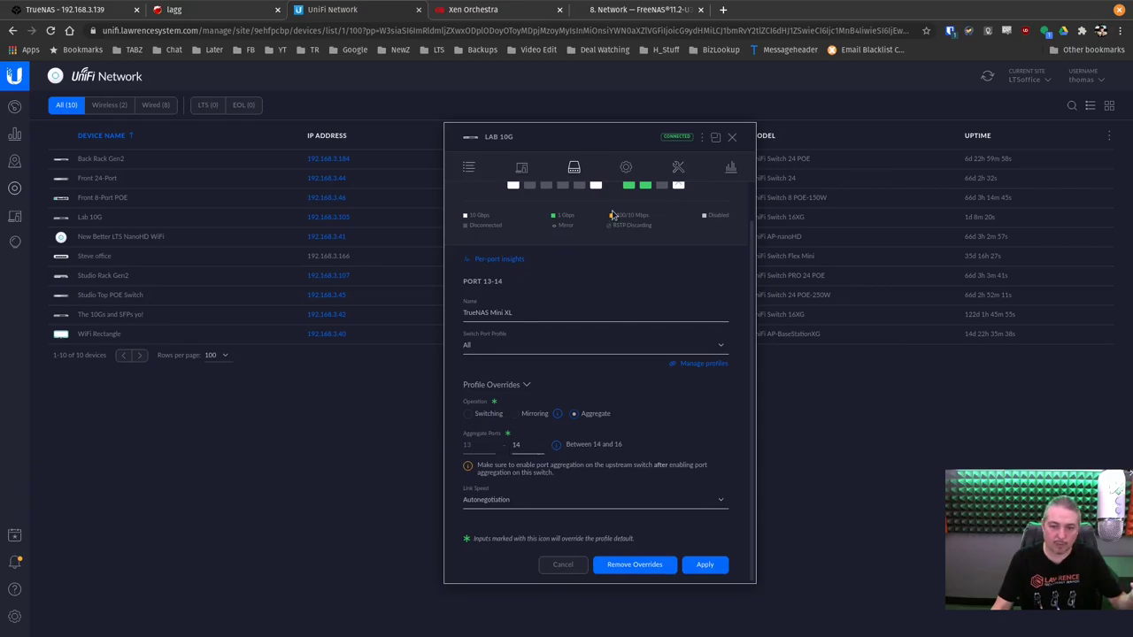
pyautogui.scroll(2, 611, 215)
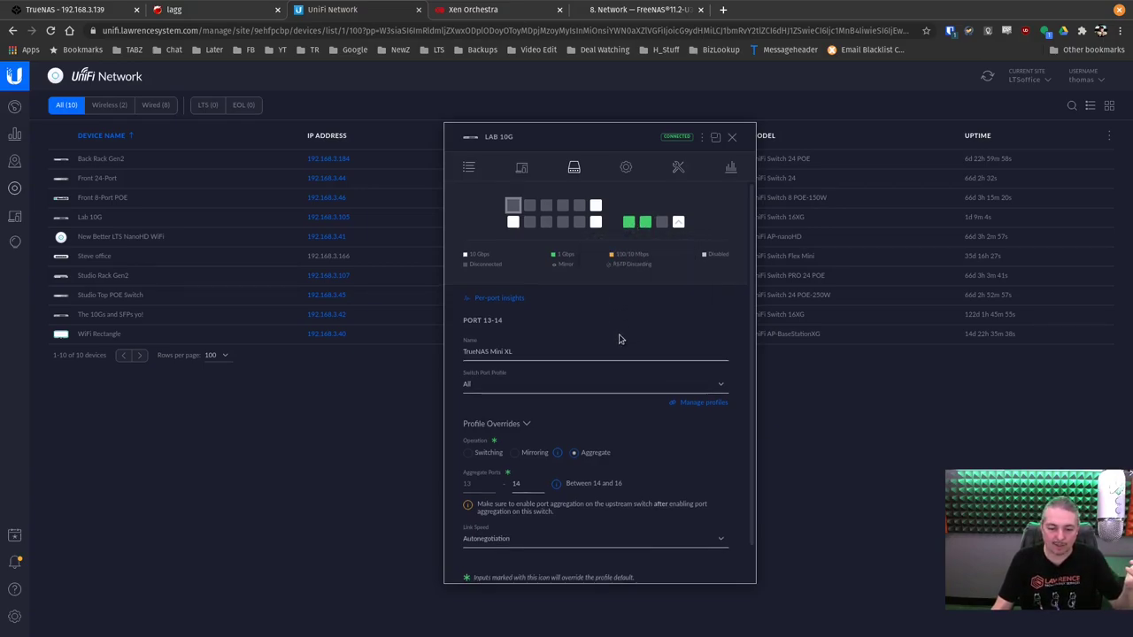
pyautogui.scroll(-1, 594, 403)
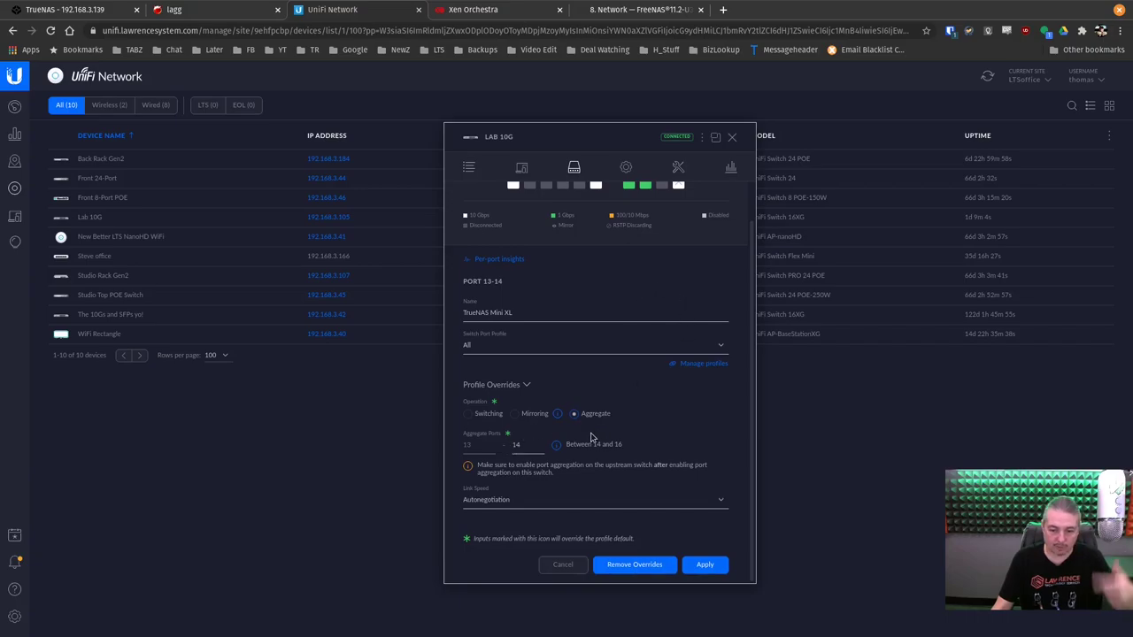
pyautogui.click(566, 569)
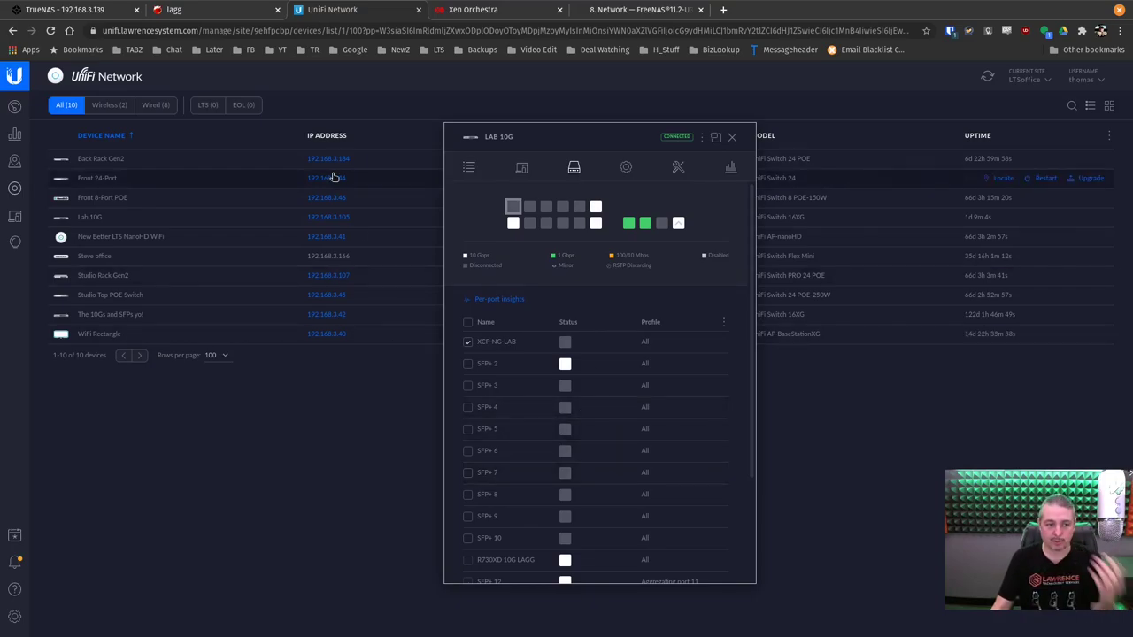
pyautogui.click(84, 9)
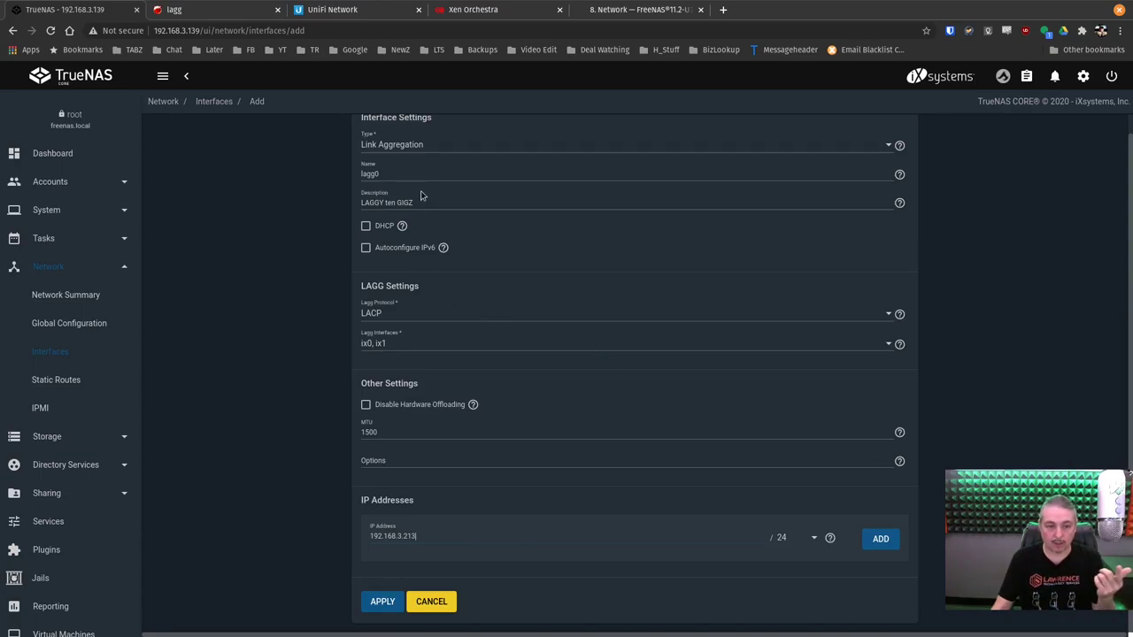
# Apply lagg0, test the network changes with confirmation, then save them permanently
pyautogui.scroll(1, 425, 213)
pyautogui.scroll(-1, 372, 226)
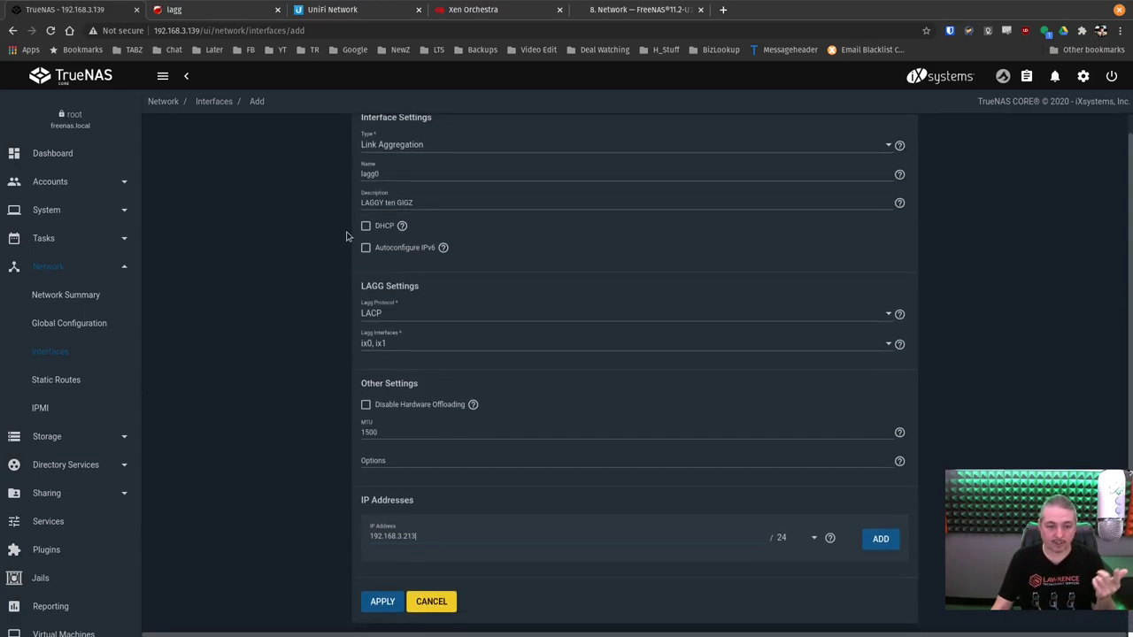
pyautogui.click(386, 605)
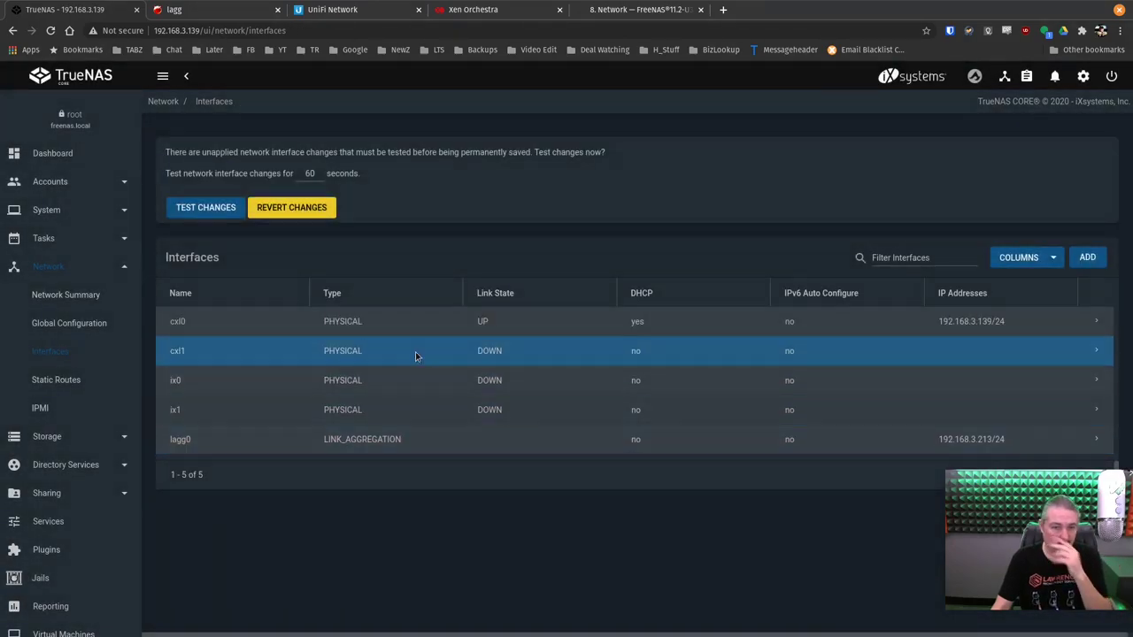
pyautogui.click(191, 209)
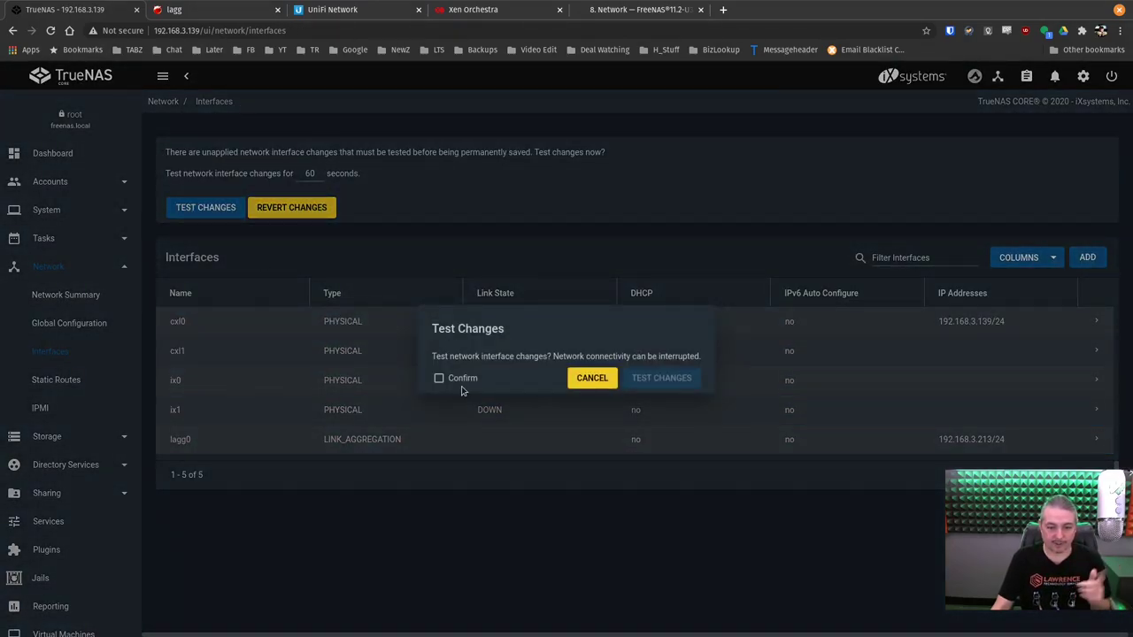
pyautogui.click(439, 378)
pyautogui.click(662, 378)
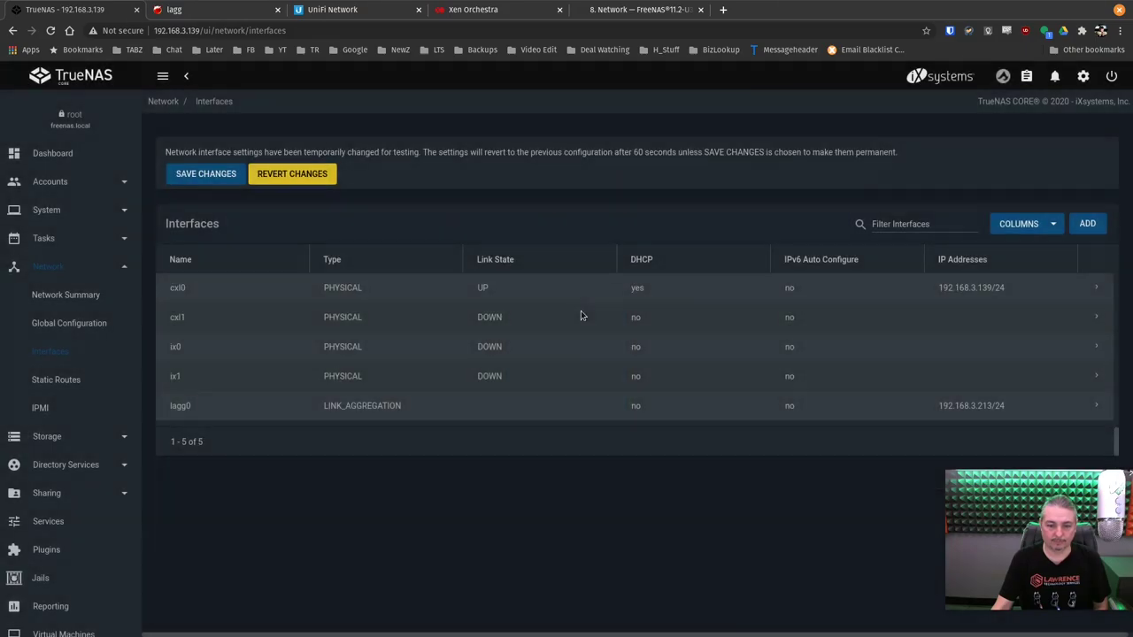
pyautogui.click(211, 175)
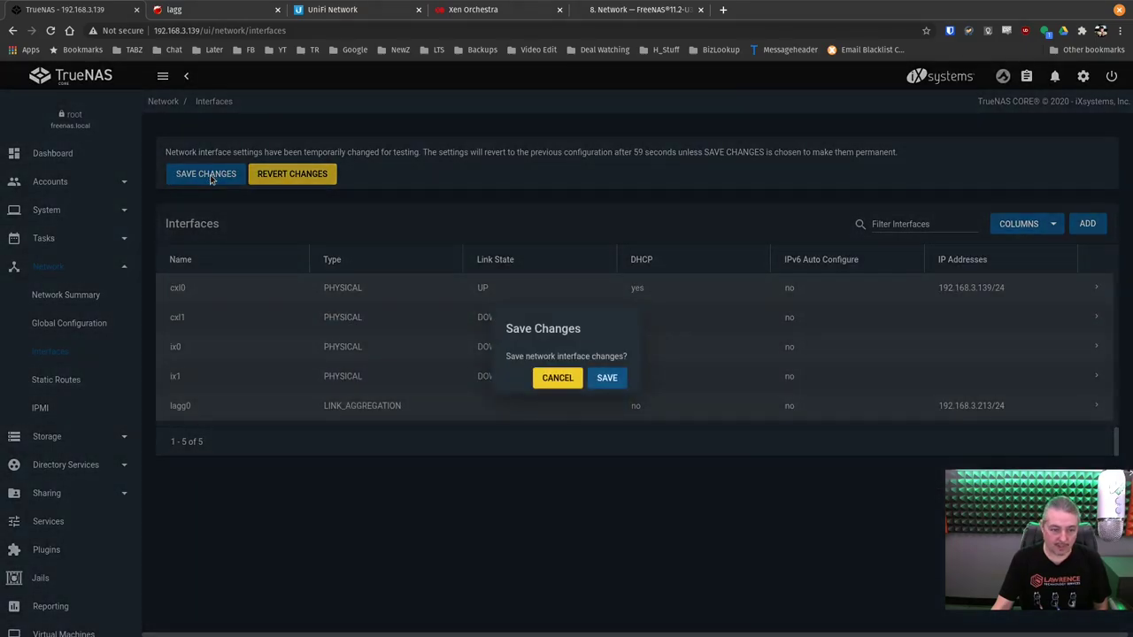
pyautogui.click(612, 384)
pyautogui.click(669, 407)
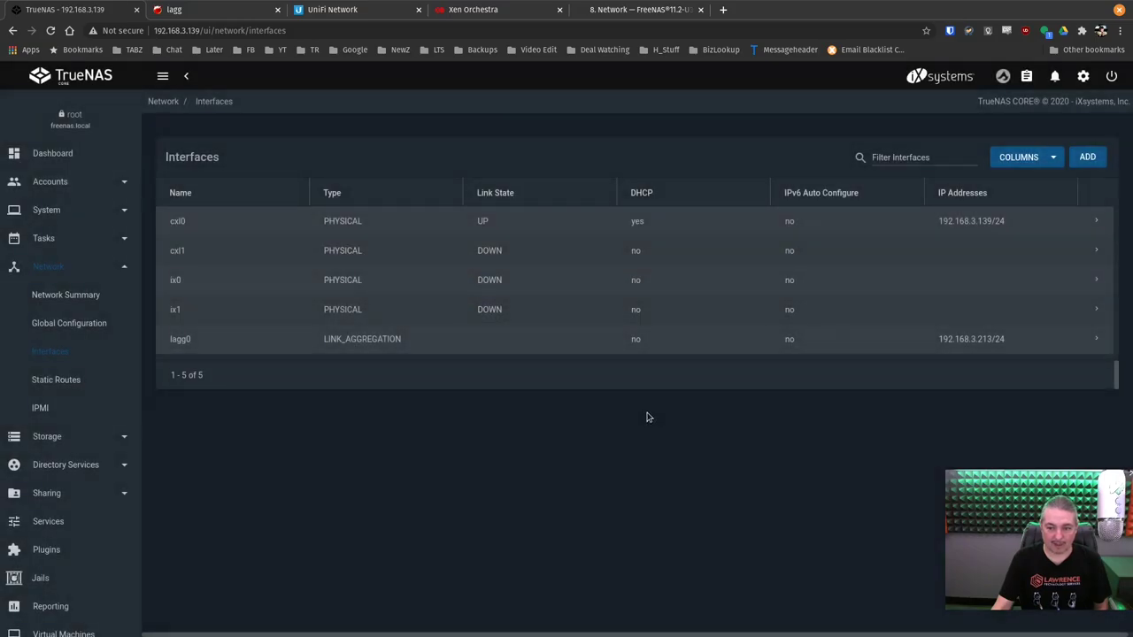
# Expand the lagg0 row to view its LACP, ix0/ix1 and 192.168.3.213/24 details
pyautogui.click(1096, 343)
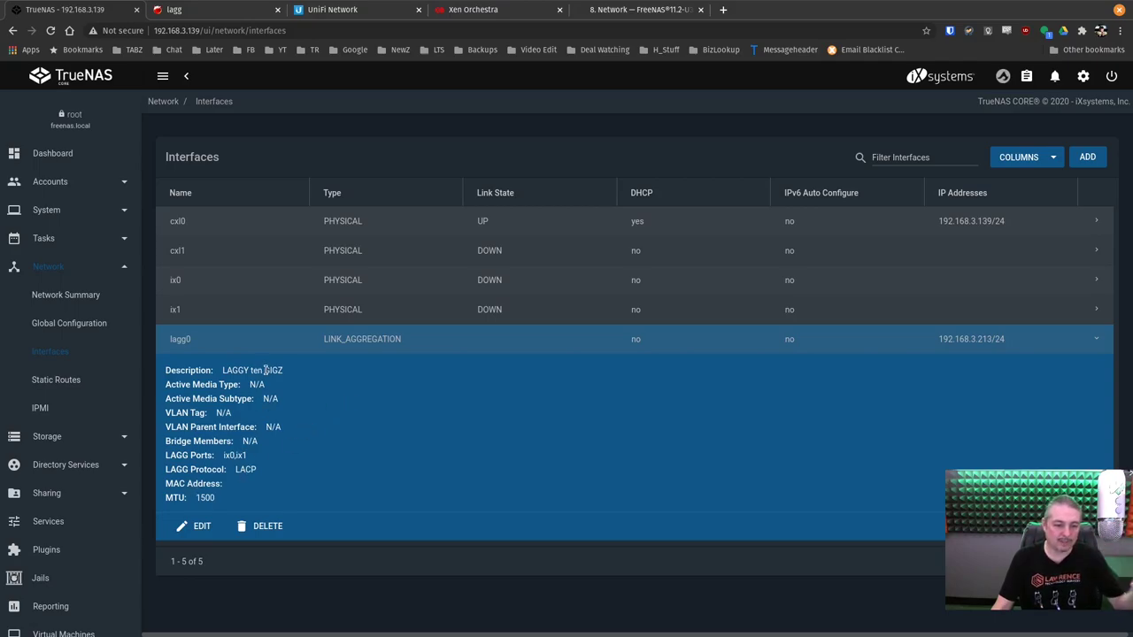
pyautogui.moveTo(223, 371); pyautogui.dragTo(282, 375)
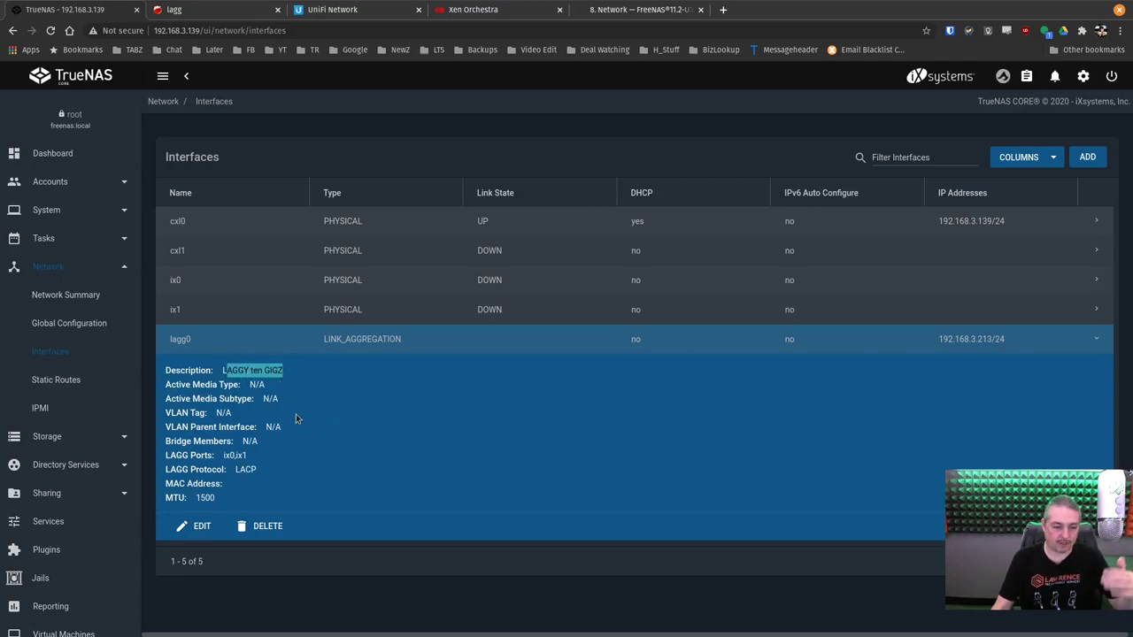
pyautogui.click(263, 399)
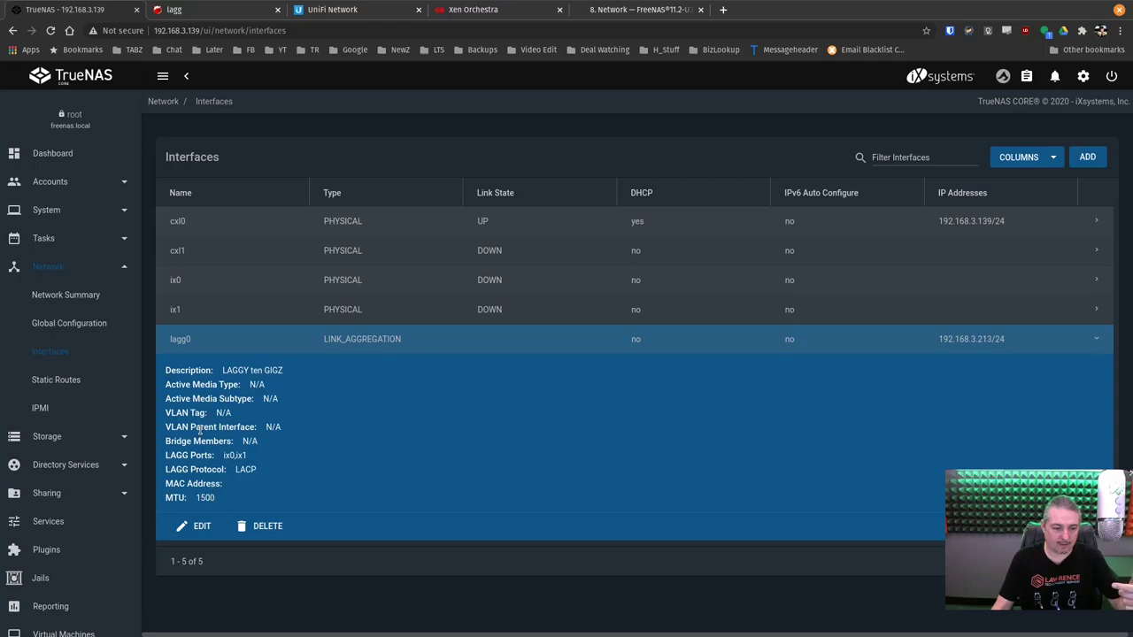
# Inspect lagg0's IP address and Lagg Protocol choices in its edit form, then cancel unchanged
pyautogui.click(197, 527)
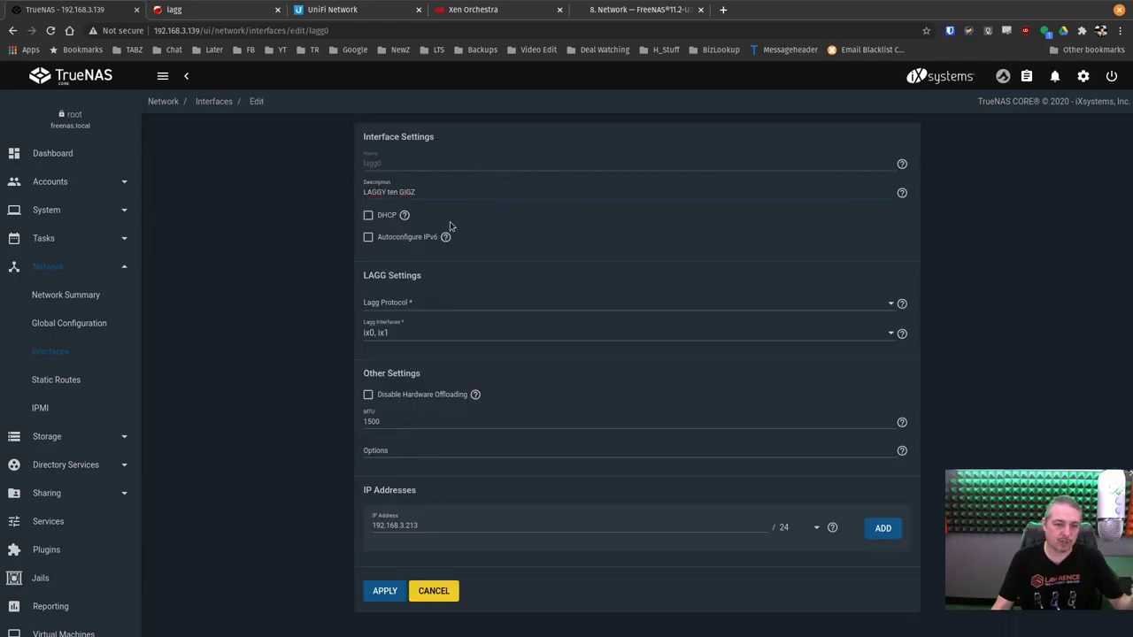
pyautogui.doubleClick(426, 525)
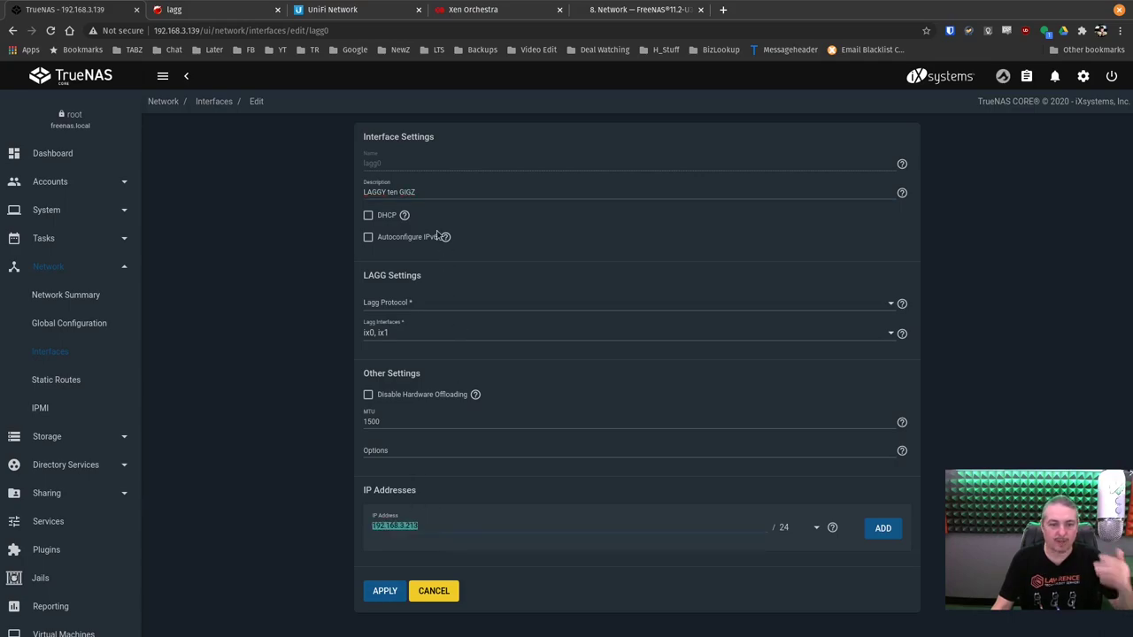
pyautogui.click(419, 312)
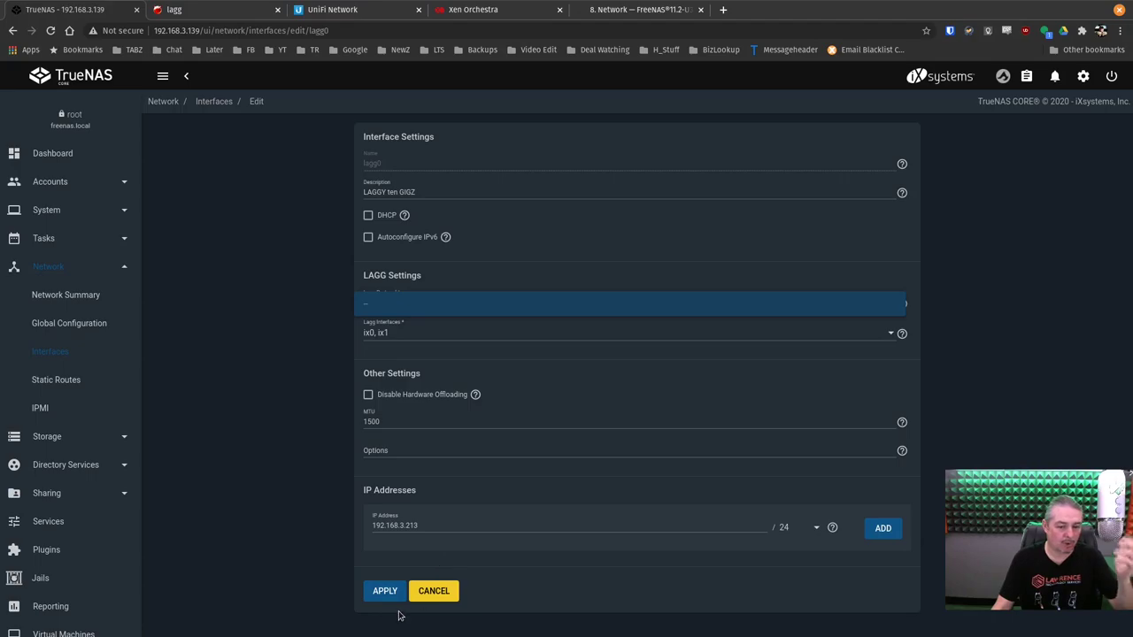
pyautogui.click(435, 595)
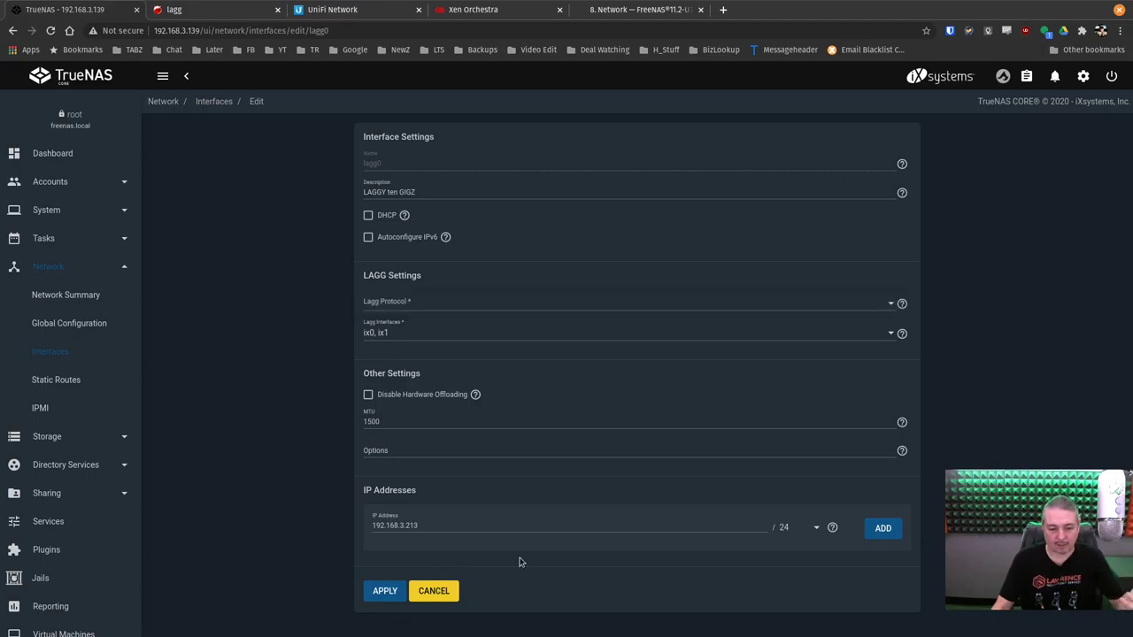
pyautogui.click(454, 592)
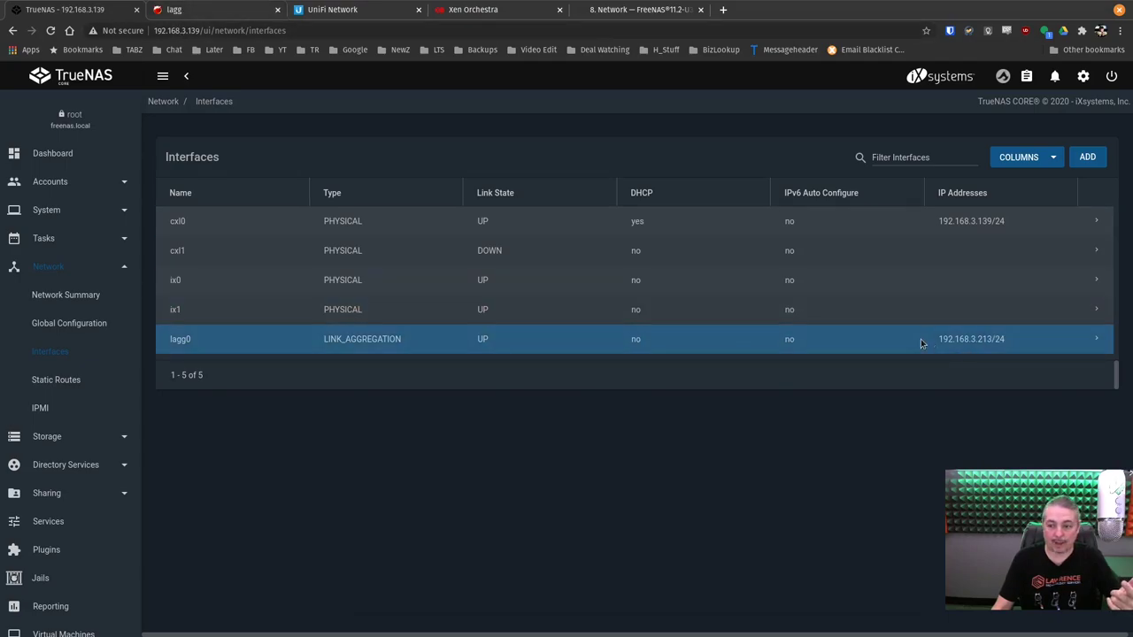
# Ping 192.168.3.213 from the terminal, confirming 0% loss, then glance at the iKVM console
pyautogui.moveTo(929, 343); pyautogui.dragTo(1018, 358)
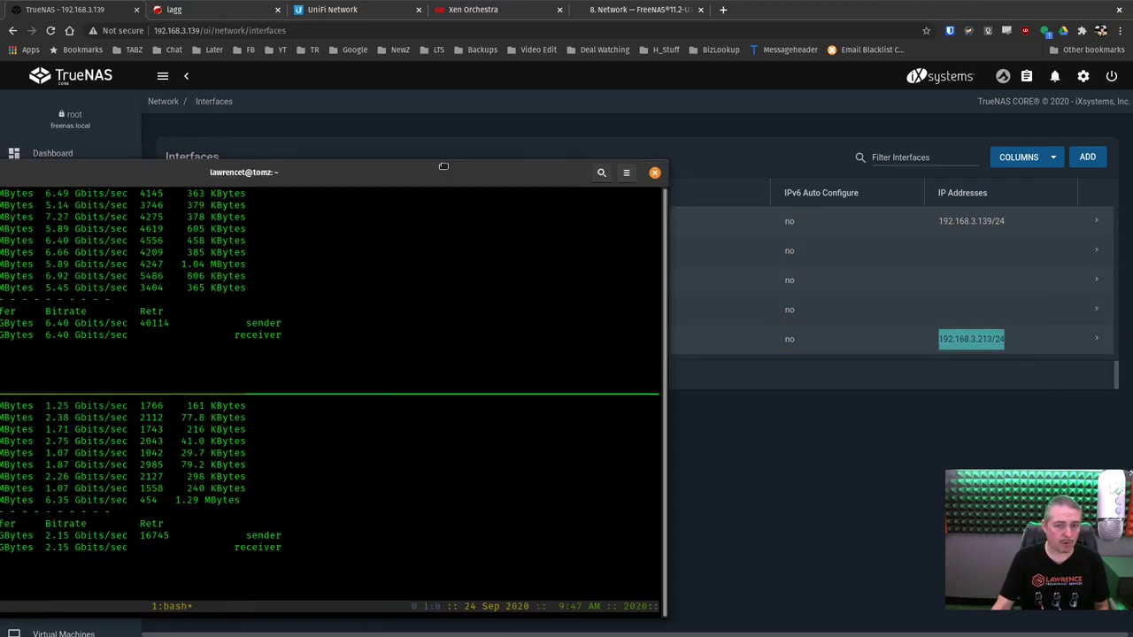
pyautogui.moveTo(444, 166); pyautogui.dragTo(443, 76)
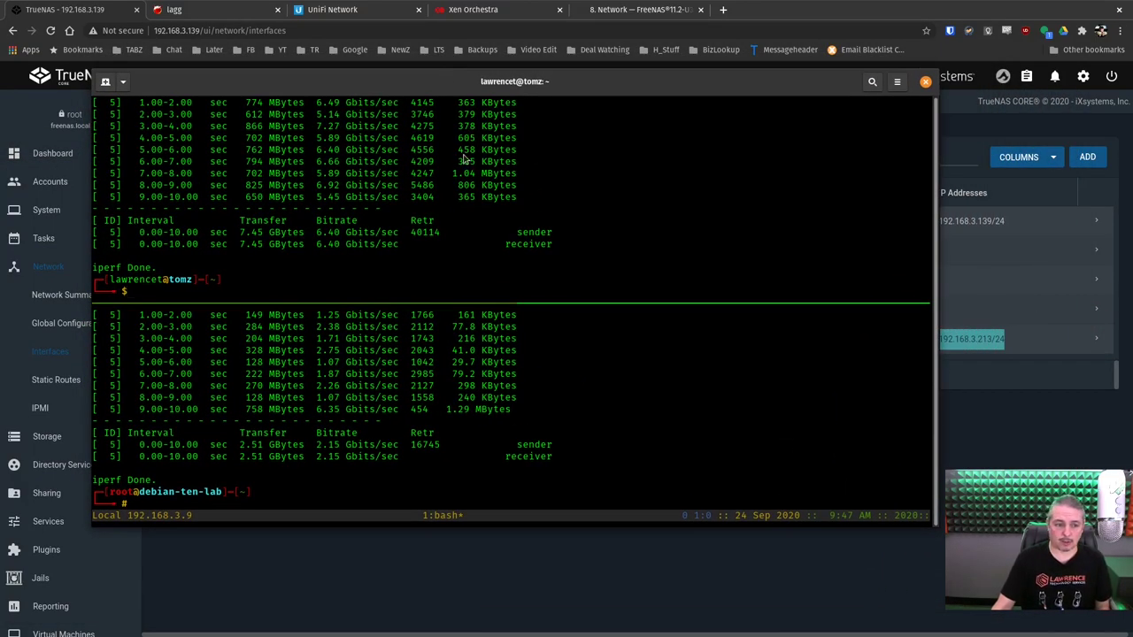
pyautogui.write('p')
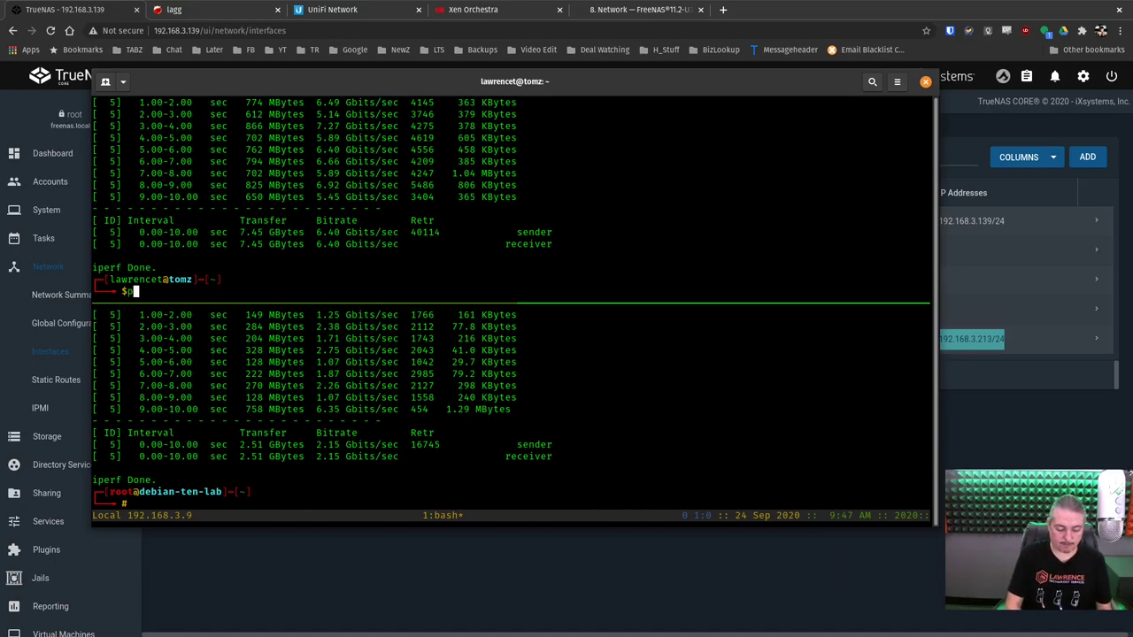
pyautogui.write('ing 192.168.3.213')
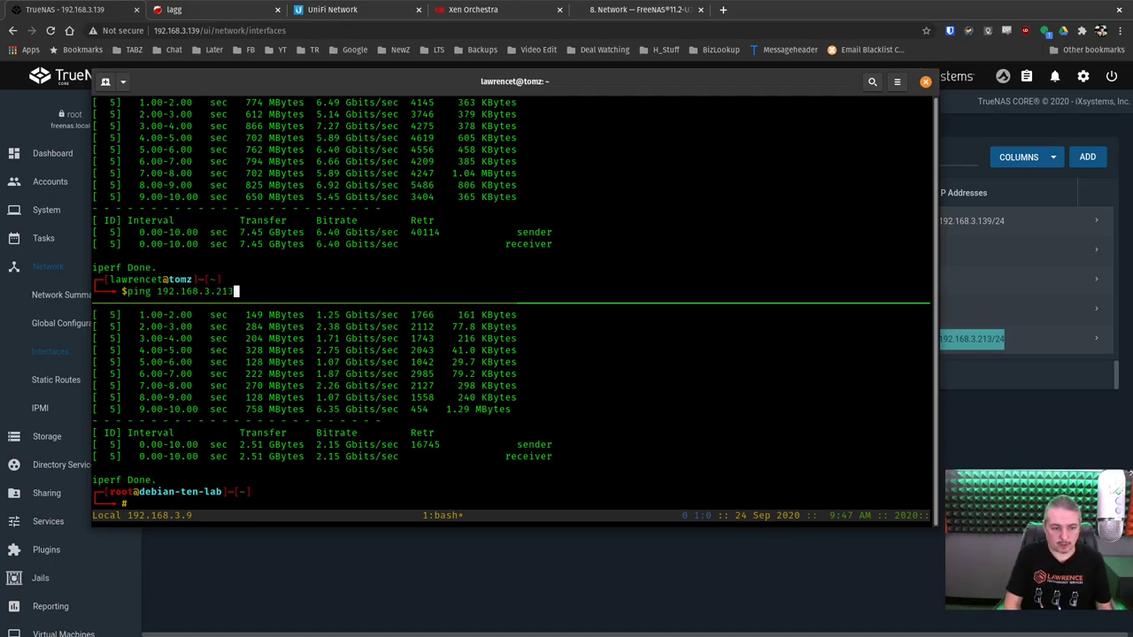
pyautogui.press('Return')
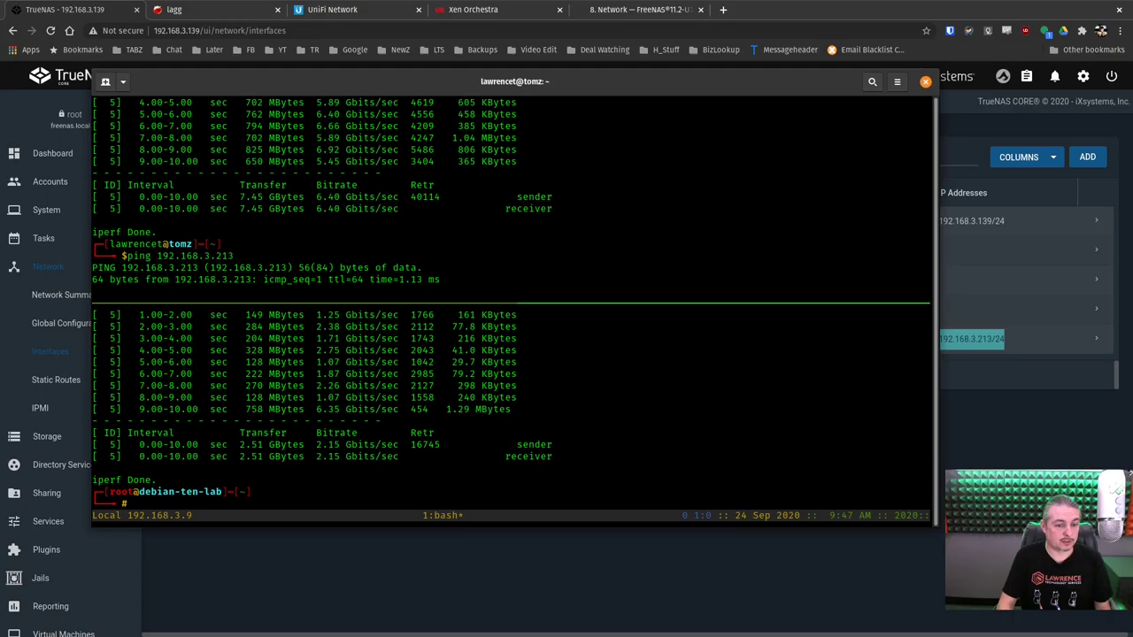
pyautogui.hotkey('ctrl', 'c')
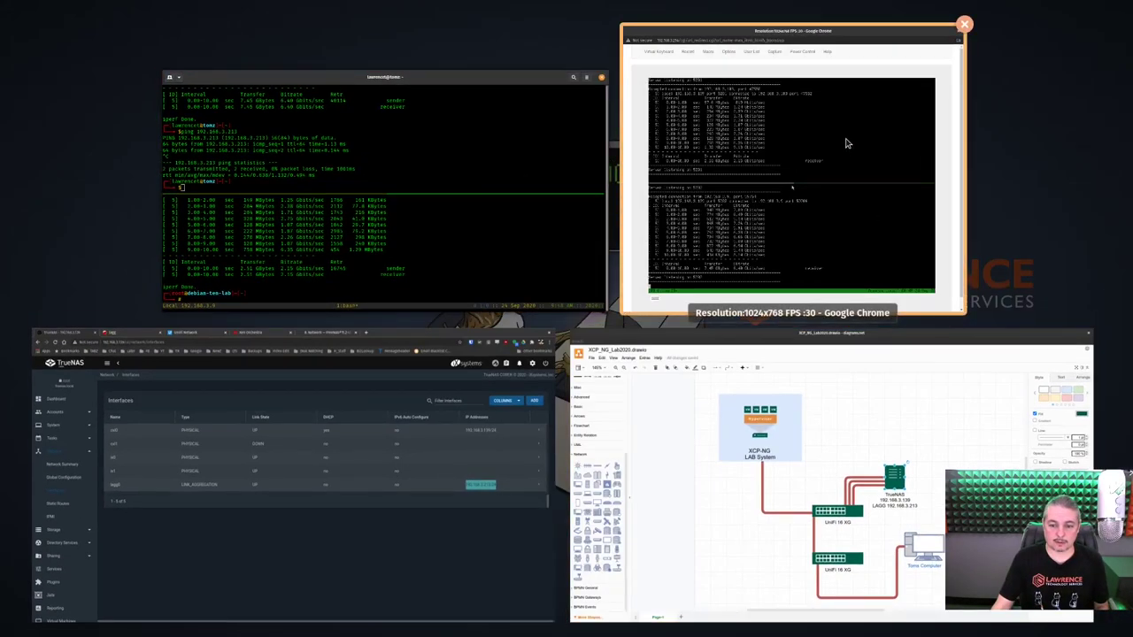
pyautogui.click(845, 143)
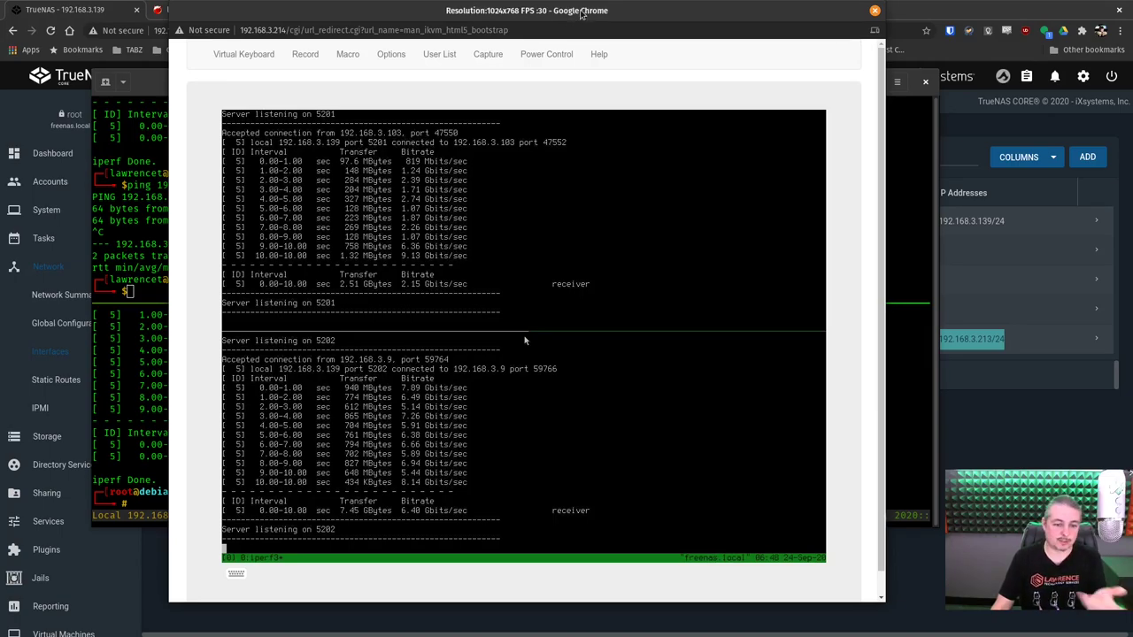
pyautogui.press('super+h')
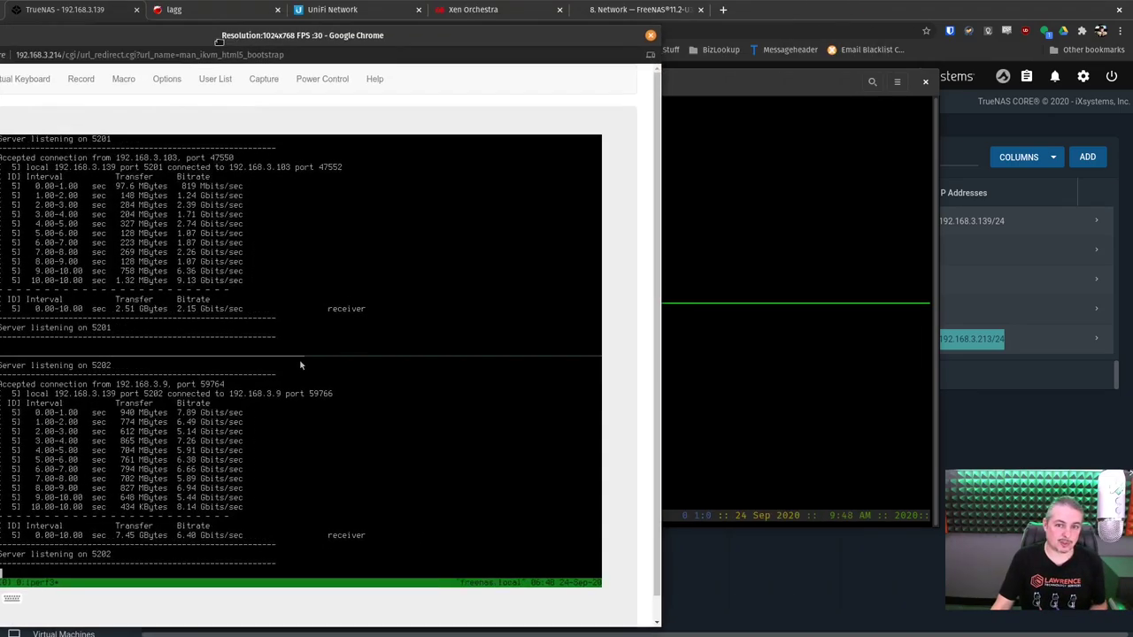
# In the upper tmux pane, retarget the recalled iperf3 port-5202 command to 192.168.3.213
pyautogui.press('Up')
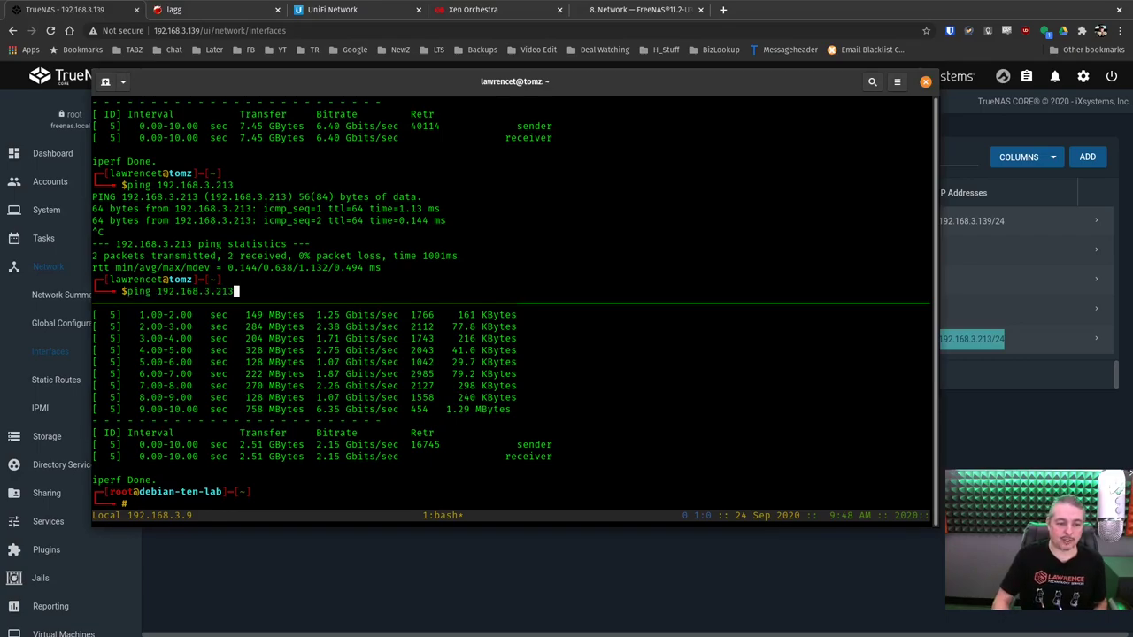
pyautogui.press('Up')
pyautogui.press('Left')
pyautogui.press('Left')
pyautogui.press('Left')
pyautogui.press('Left')
pyautogui.press('Left')
pyautogui.press('Left')
pyautogui.press('Left')
pyautogui.press('Left')
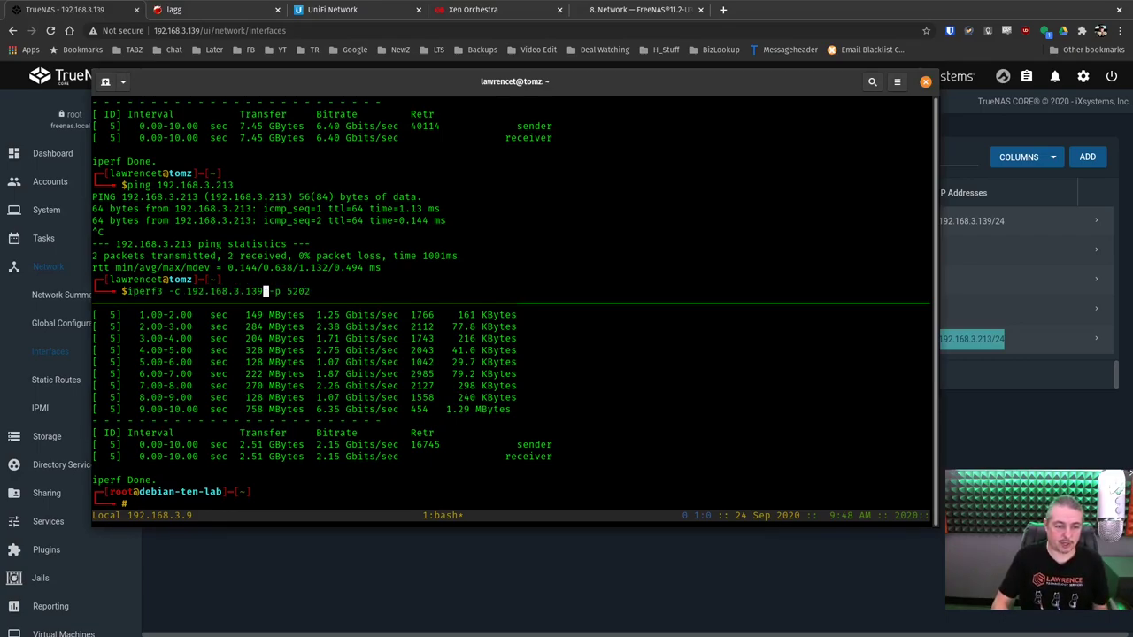
pyautogui.press('BackSpace')
pyautogui.press('BackSpace')
pyautogui.write('213')
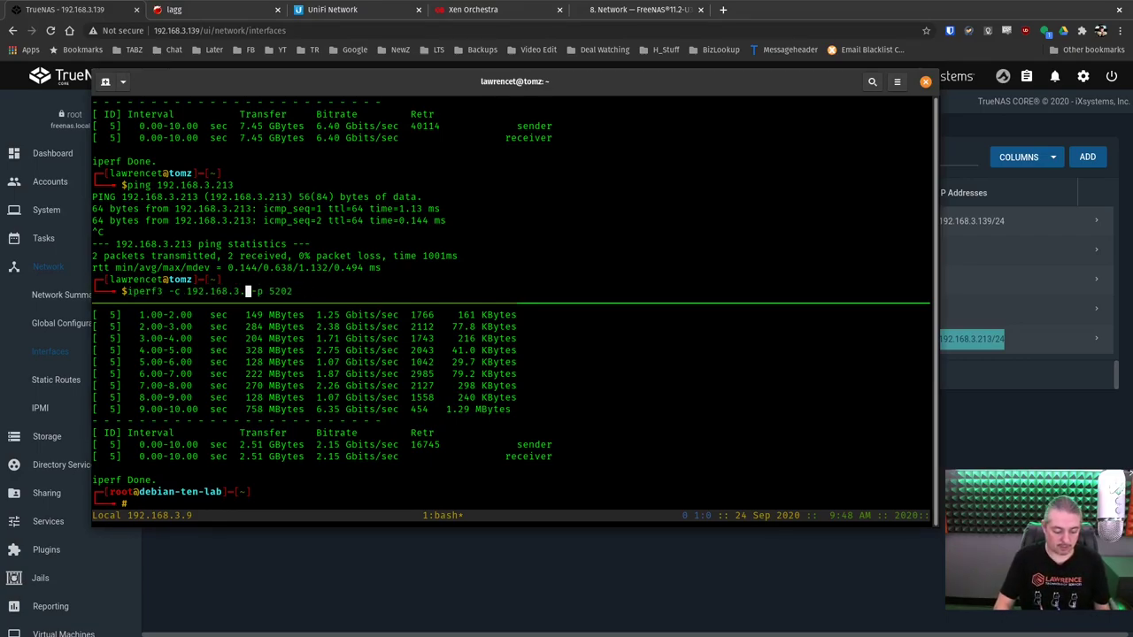
# In the lower pane, change the recalled iperf3 command to port 5201 and 192.168.3.213
pyautogui.click(705, 374)
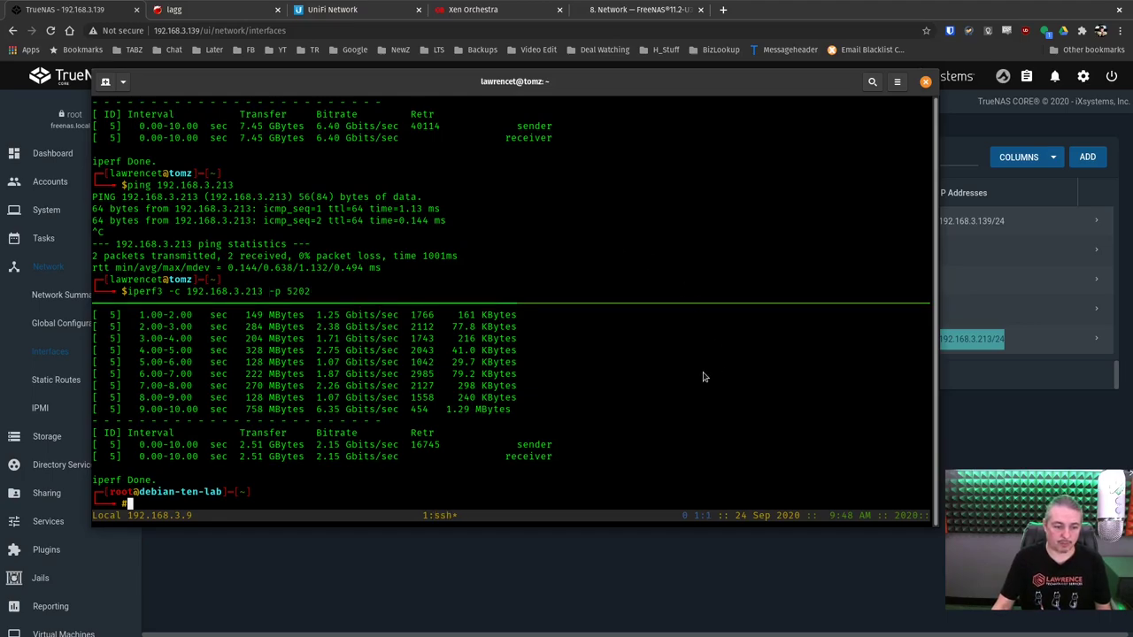
pyautogui.press('Up')
pyautogui.press('BackSpace')
pyautogui.write('1')
pyautogui.press('Left')
pyautogui.press('Left')
pyautogui.press('Left')
pyautogui.press('Left')
pyautogui.press('Left')
pyautogui.press('Left')
pyautogui.press('Left')
pyautogui.press('Left')
pyautogui.press('BackSpace')
pyautogui.press('BackSpace')
pyautogui.press('BackSpace')
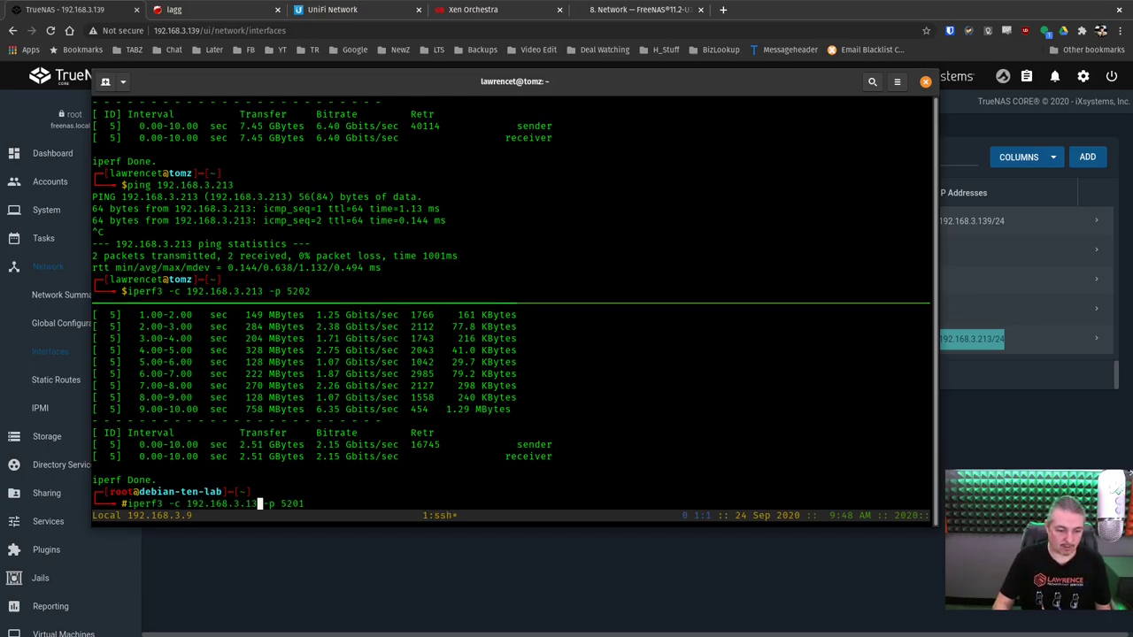
pyautogui.write('213')
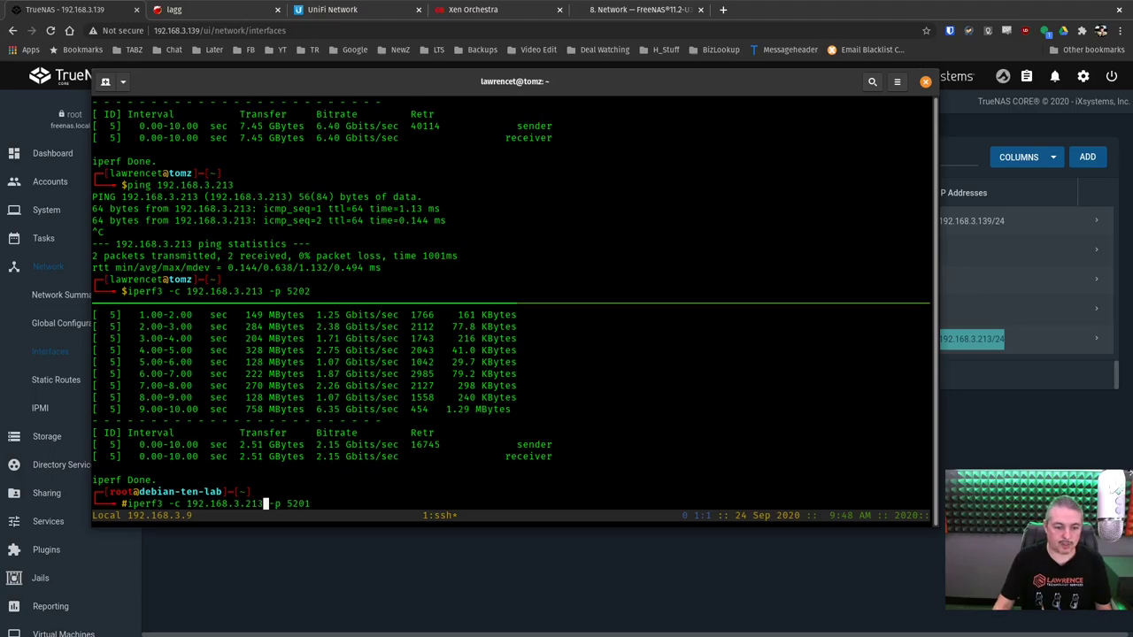
# Run both iperf3 tests simultaneously, reaching about 9.4 Gbits/sec each, then view the lab diagram
pyautogui.click(420, 274)
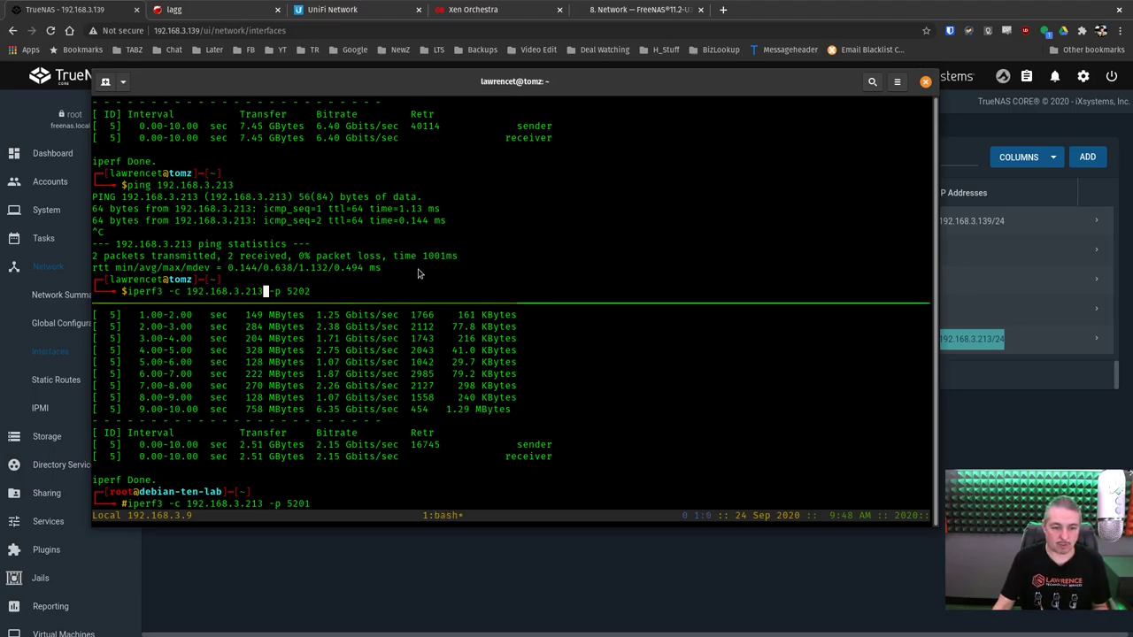
pyautogui.press('Return')
pyautogui.click(415, 400)
pyautogui.press('Return')
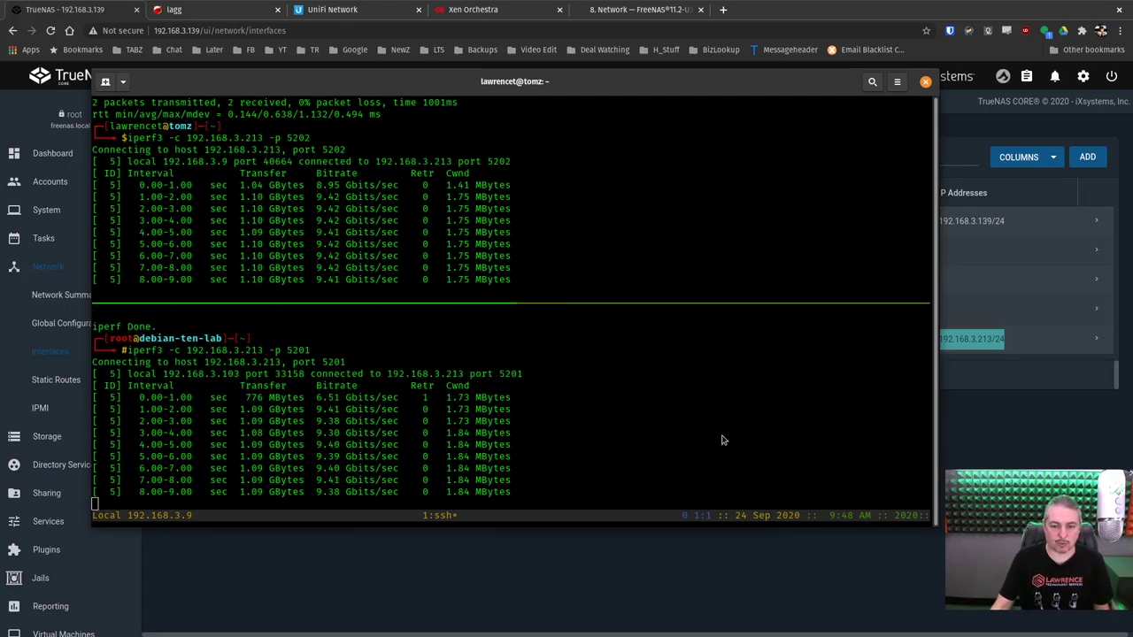
pyautogui.hotkey('alt', 'Tab')
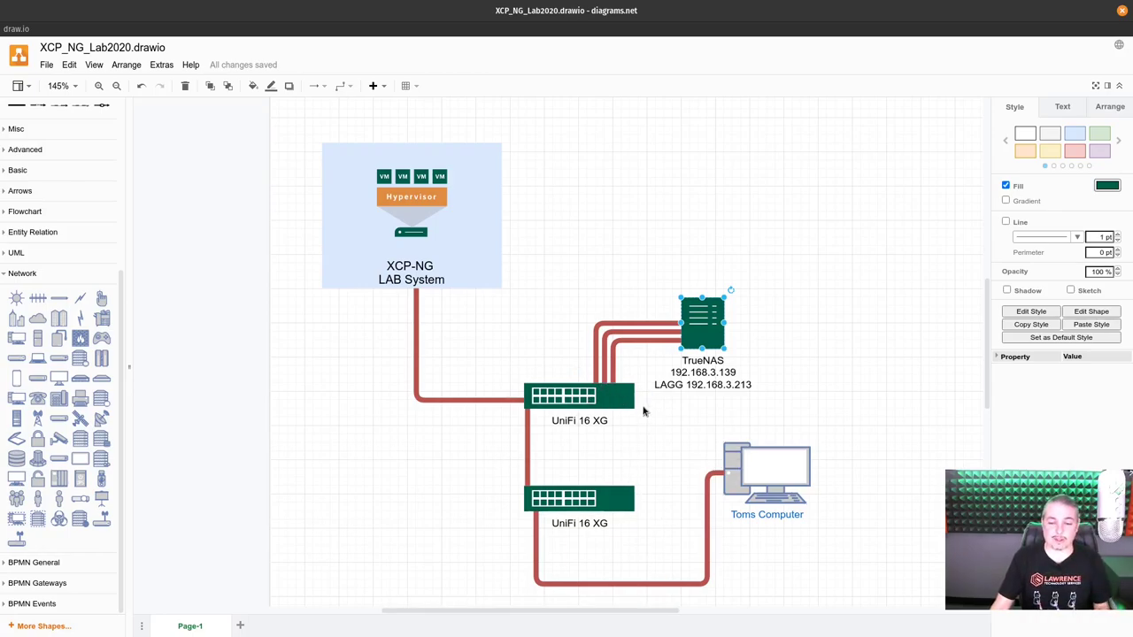
# Rerun the iperf3 tests to ports 5202 and 5201 together, getting about 9.38 and 9.15 Gbits/sec
pyautogui.hotkey('alt', 'Tab')
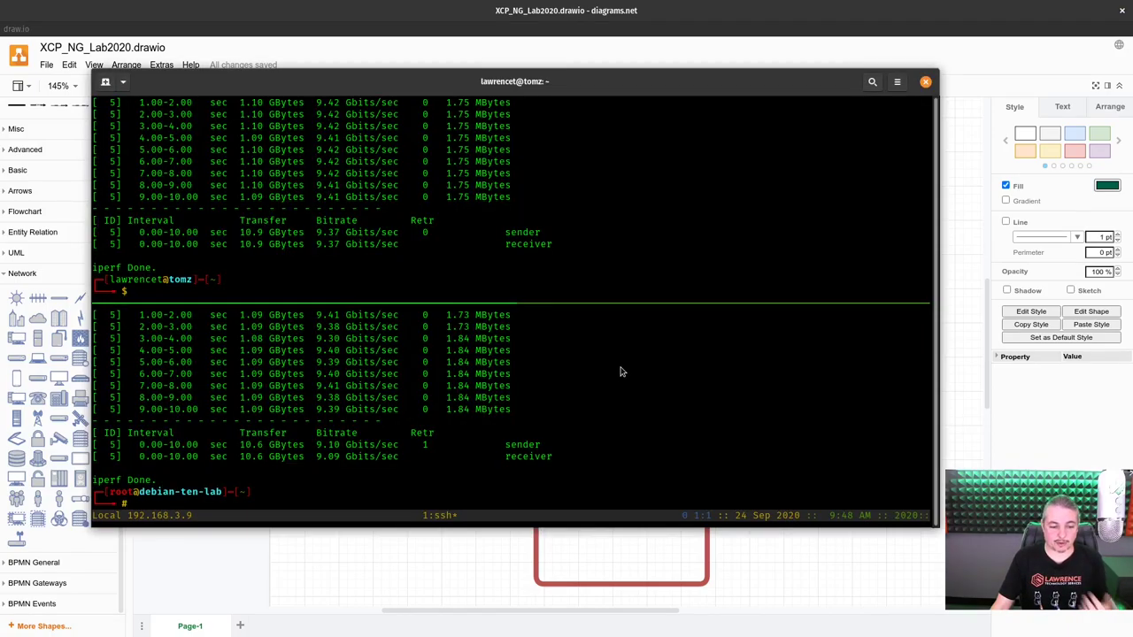
pyautogui.press('Up')
pyautogui.click(544, 267)
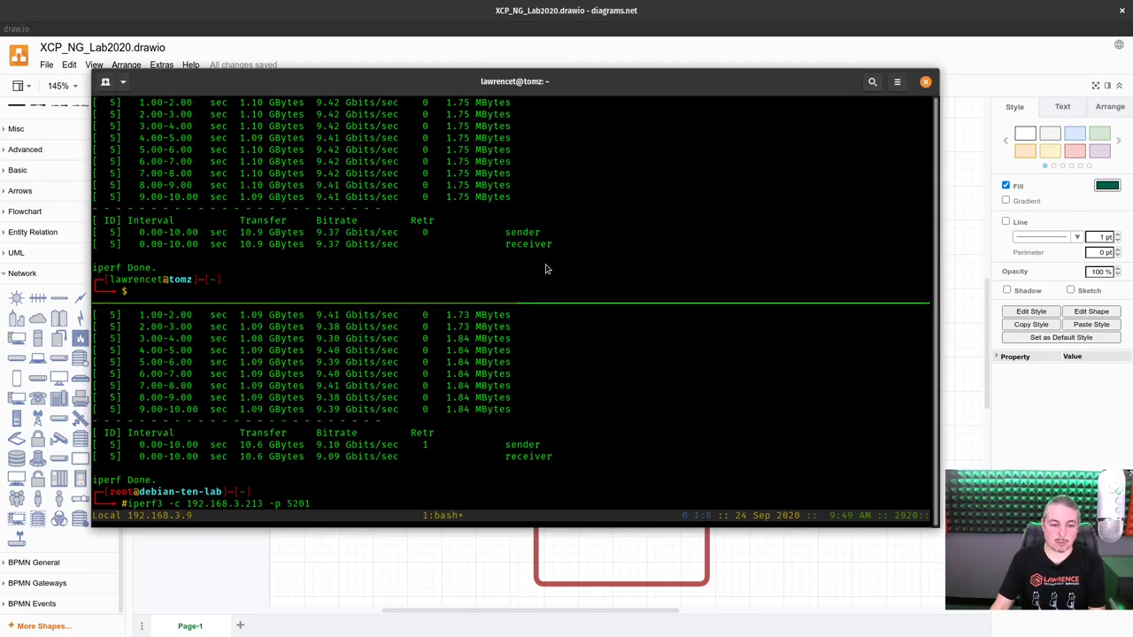
pyautogui.press('Up')
pyautogui.press('Return')
pyautogui.click(495, 389)
pyautogui.press('Return')
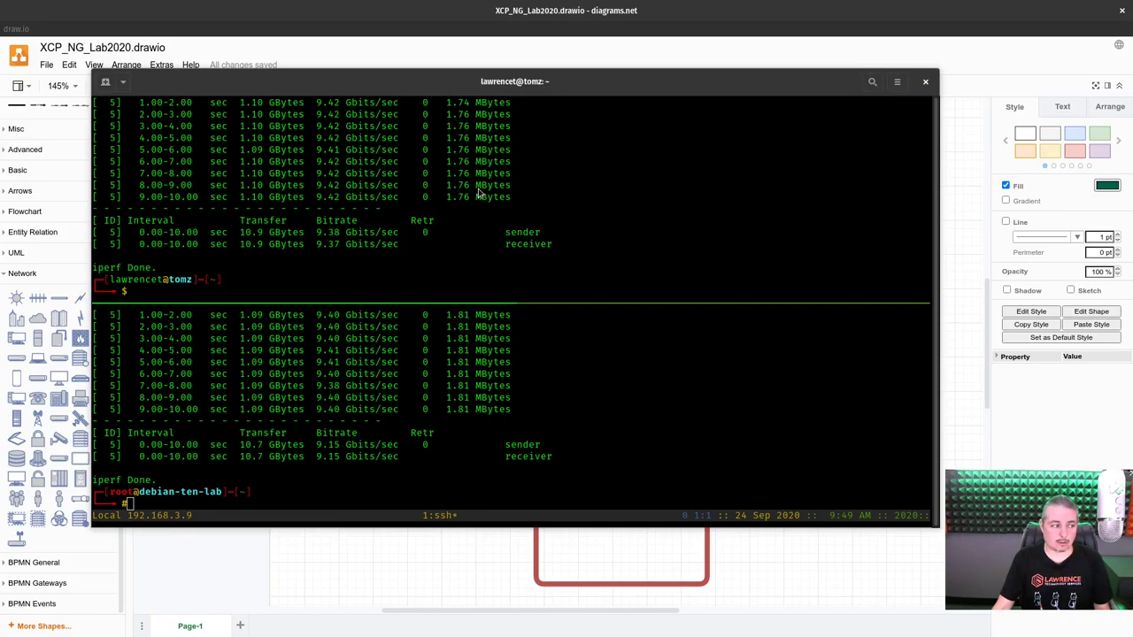
pyautogui.press('super')
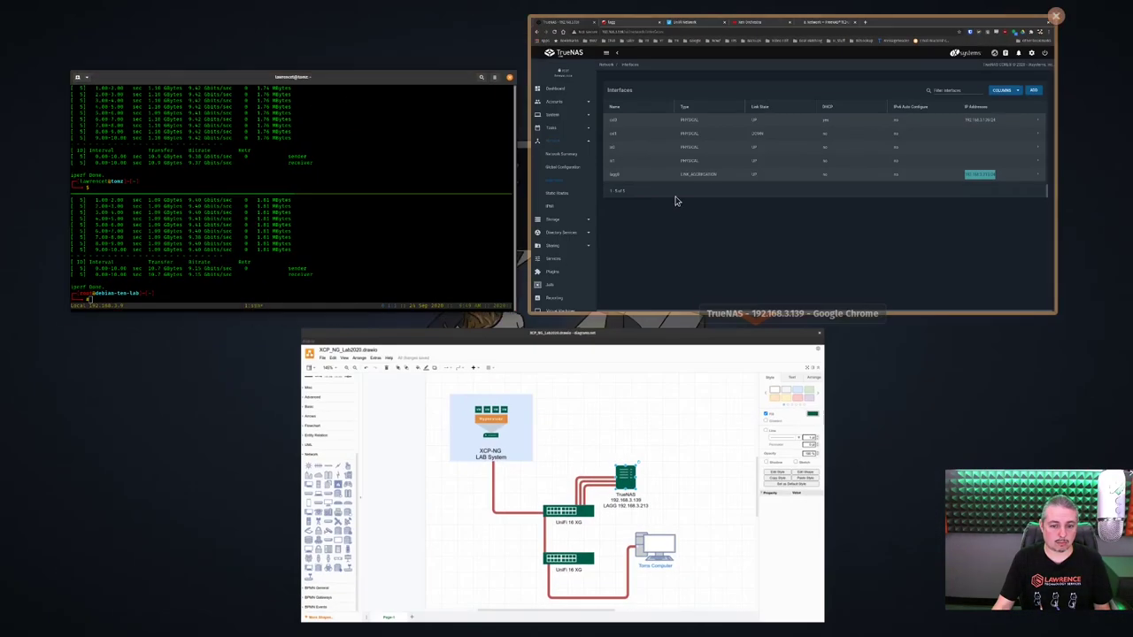
# Delete the lagg0 interface in TrueNAS, confirming the deletion
pyautogui.click(673, 197)
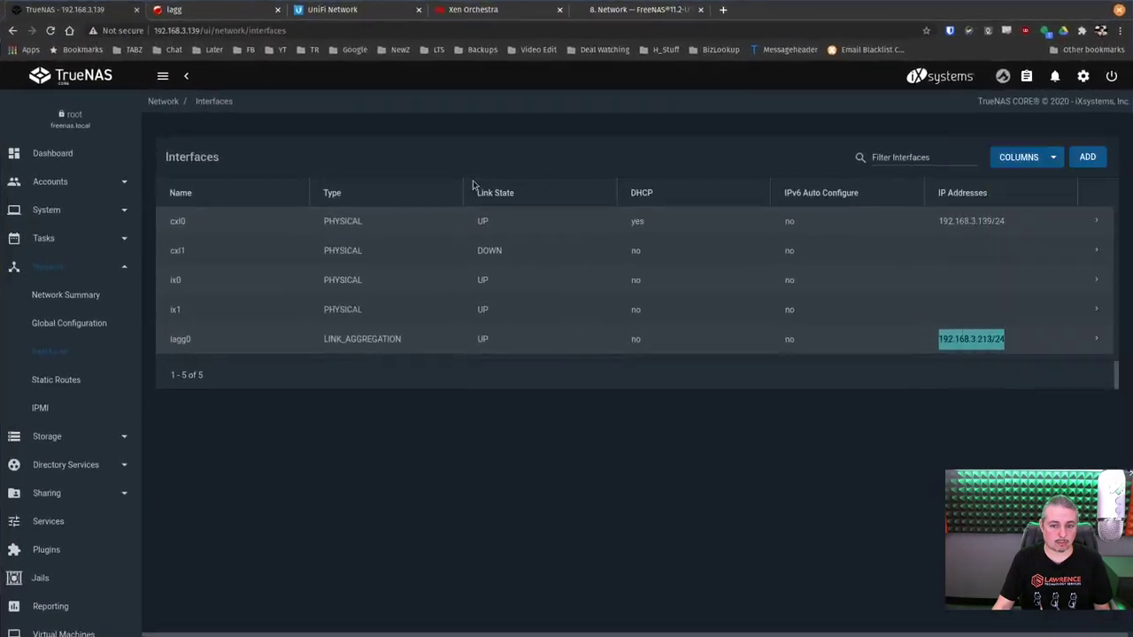
pyautogui.click(1096, 340)
pyautogui.click(268, 534)
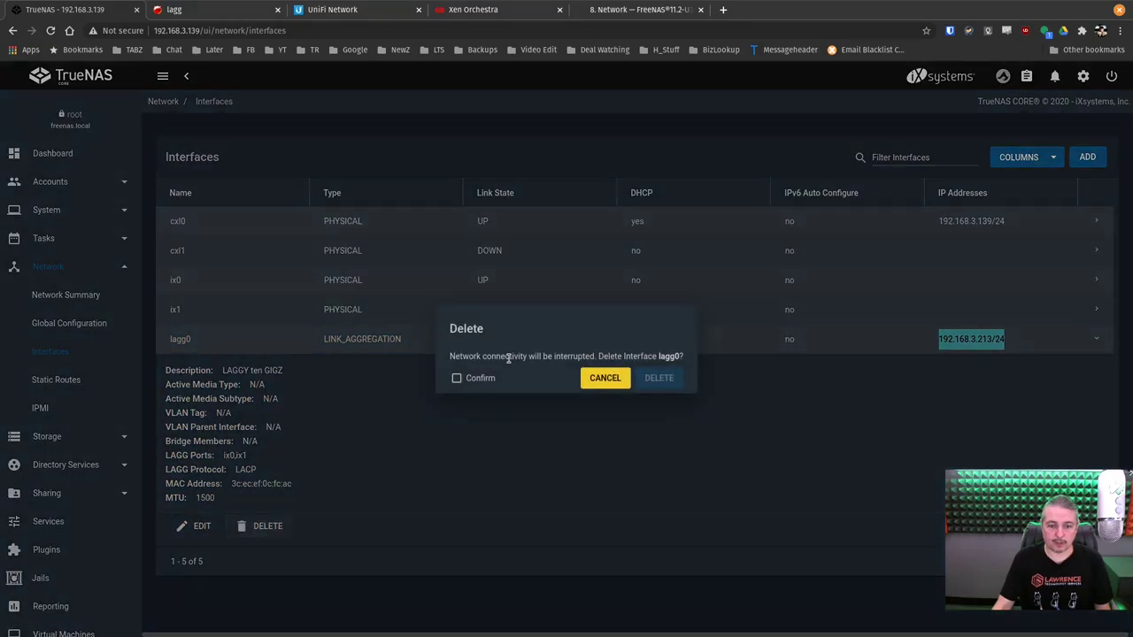
pyautogui.click(472, 379)
pyautogui.click(657, 380)
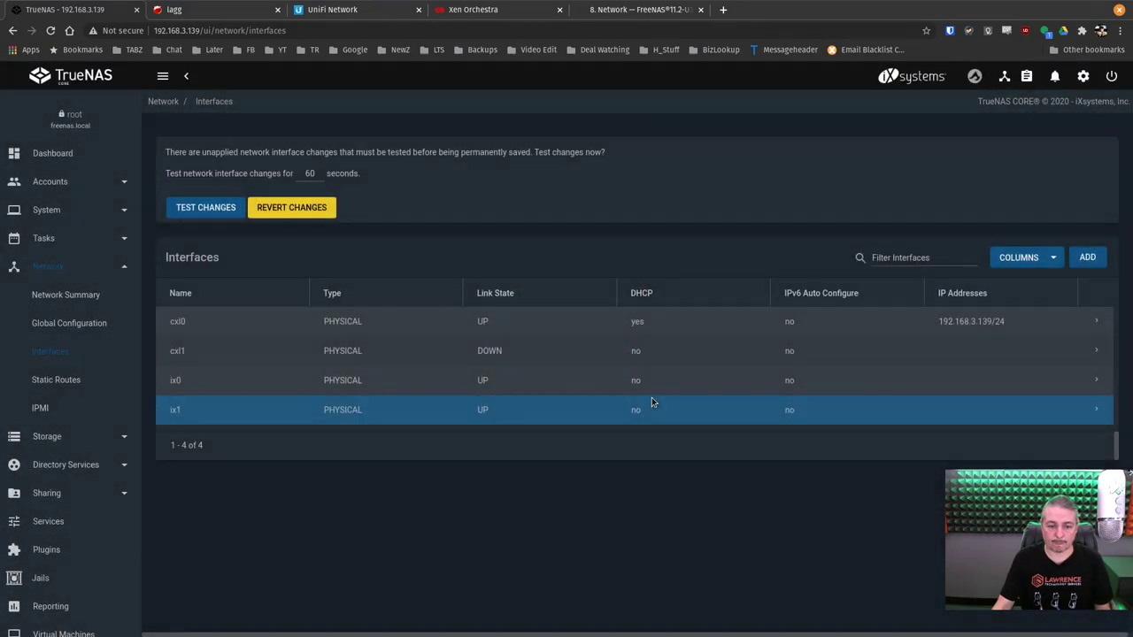
# Test the pending network changes with confirmation, then save them permanently
pyautogui.click(205, 207)
pyautogui.click(439, 379)
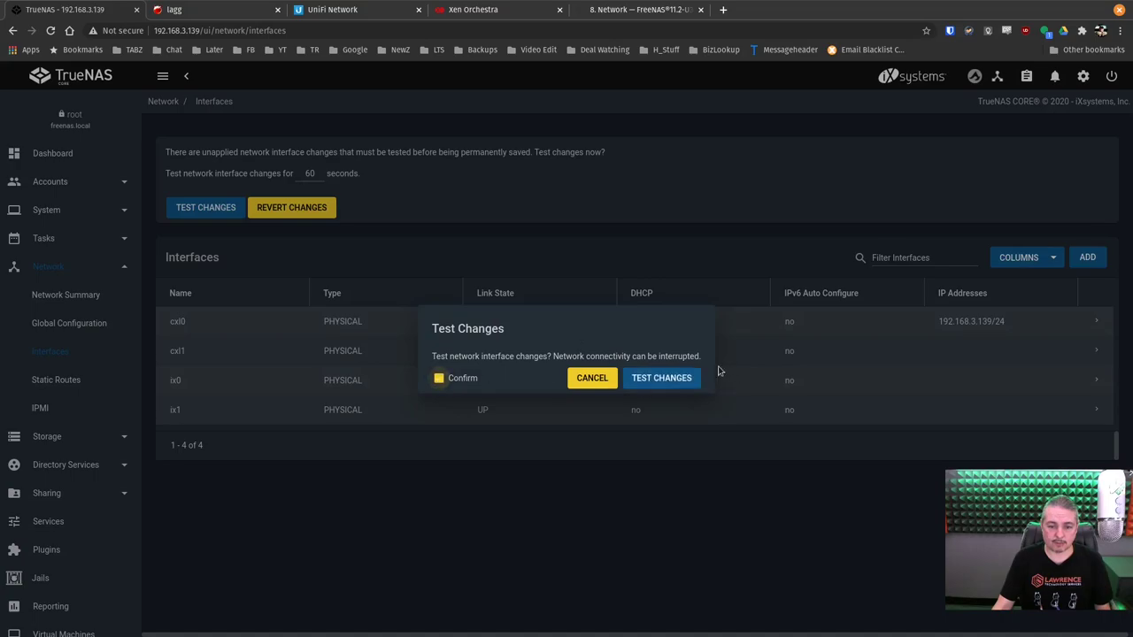
pyautogui.click(655, 380)
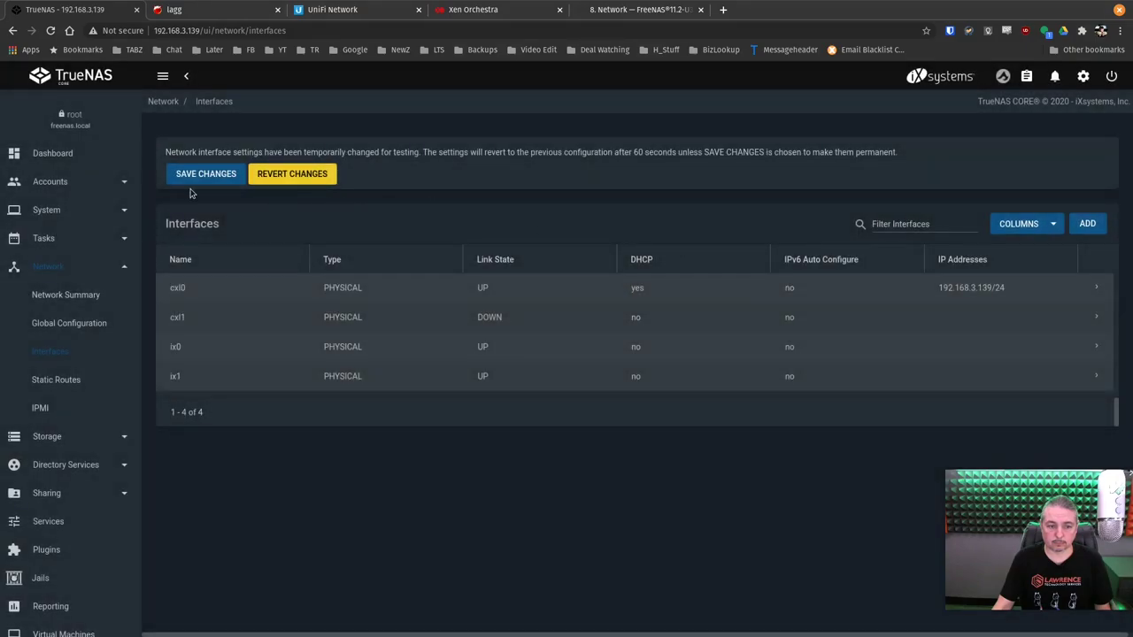
pyautogui.click(193, 177)
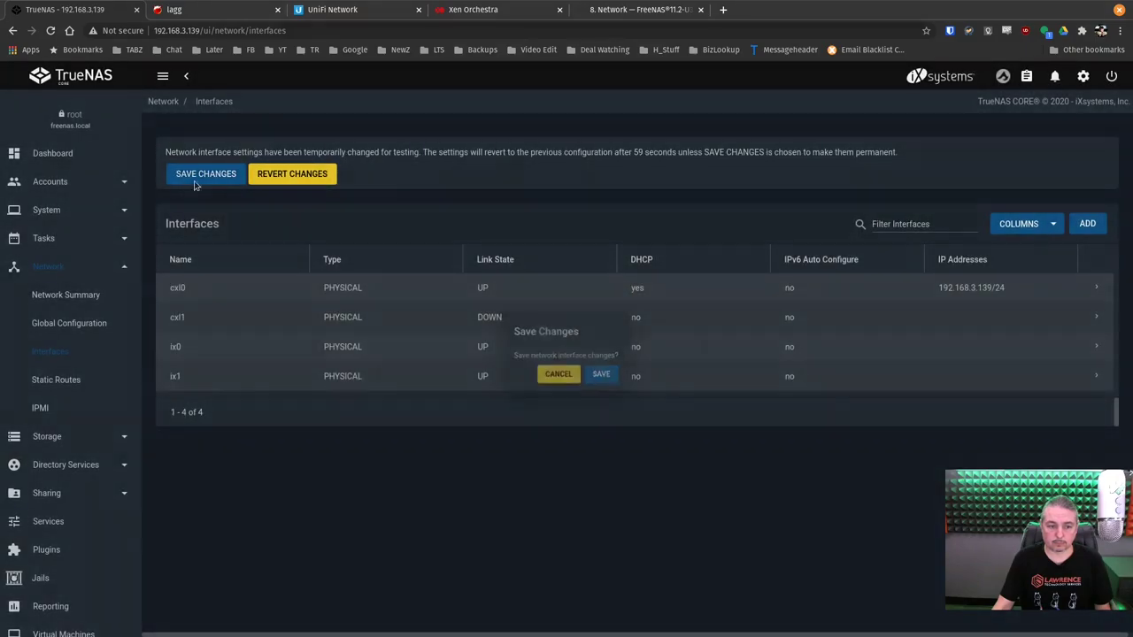
pyautogui.click(607, 378)
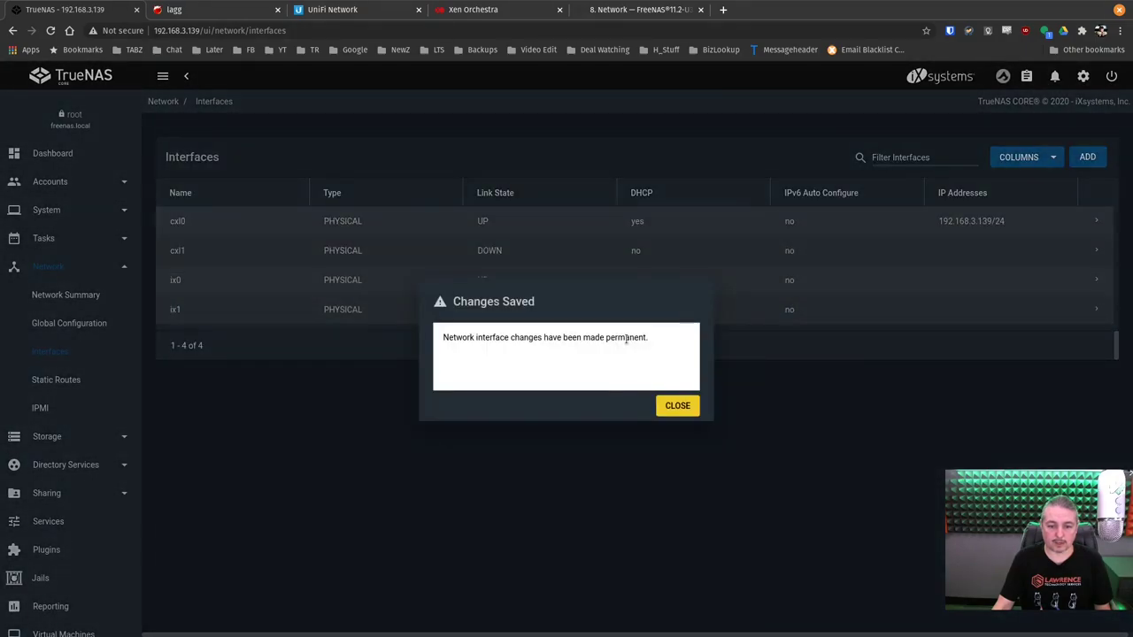
pyautogui.click(680, 407)
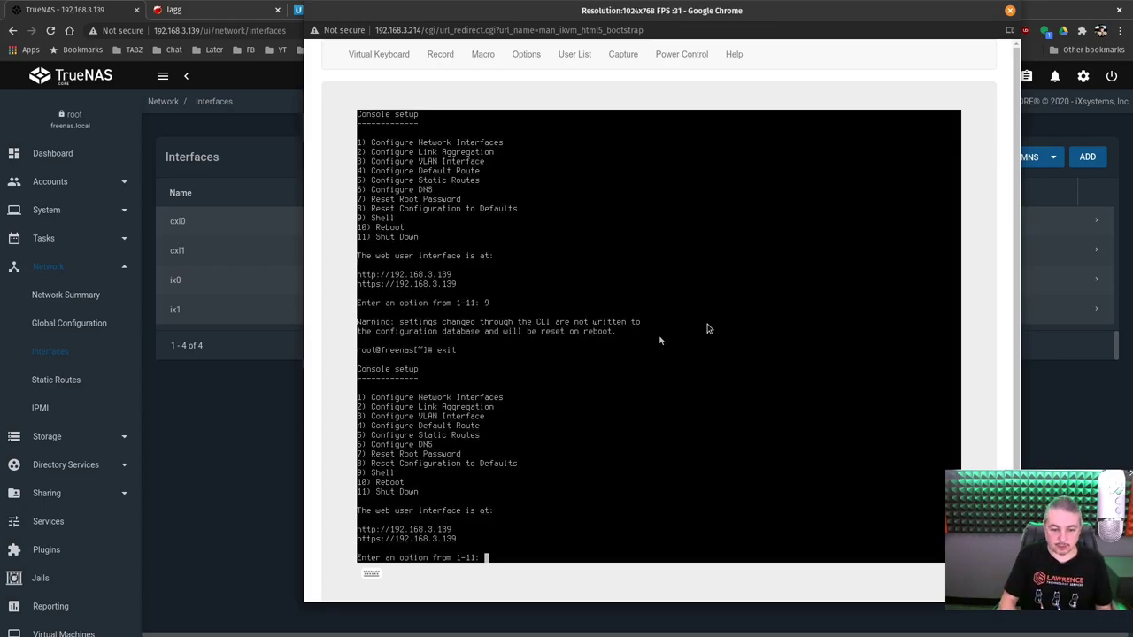
# In the console menu, create a new link aggregation using protocol 2 (lacp)
pyautogui.write('2')
pyautogui.press('Return')
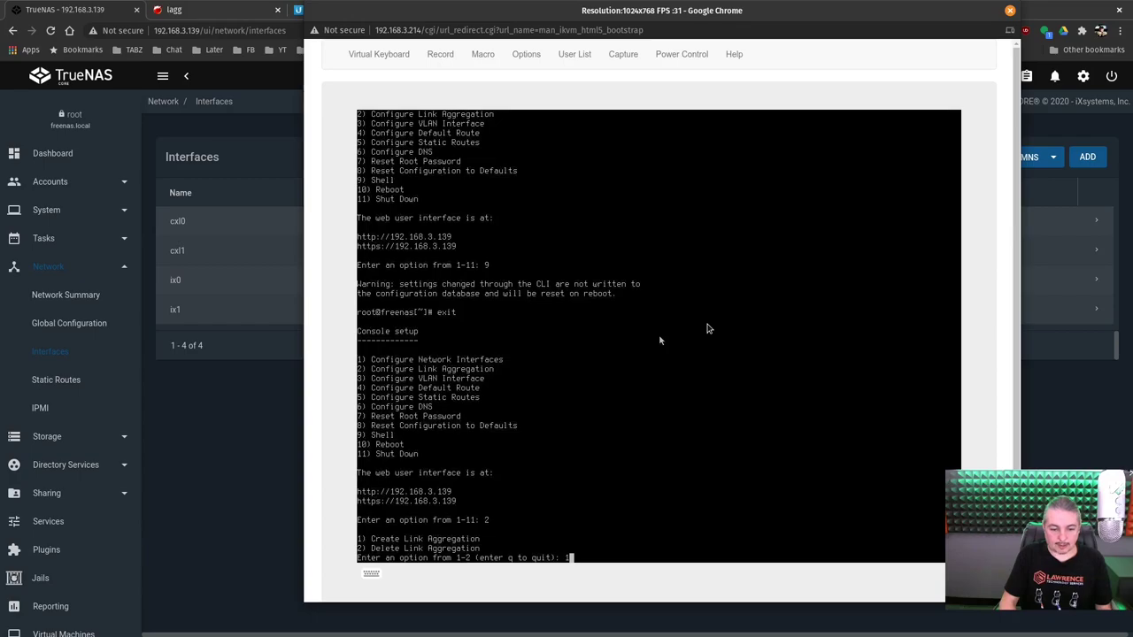
pyautogui.write('1')
pyautogui.press('Return')
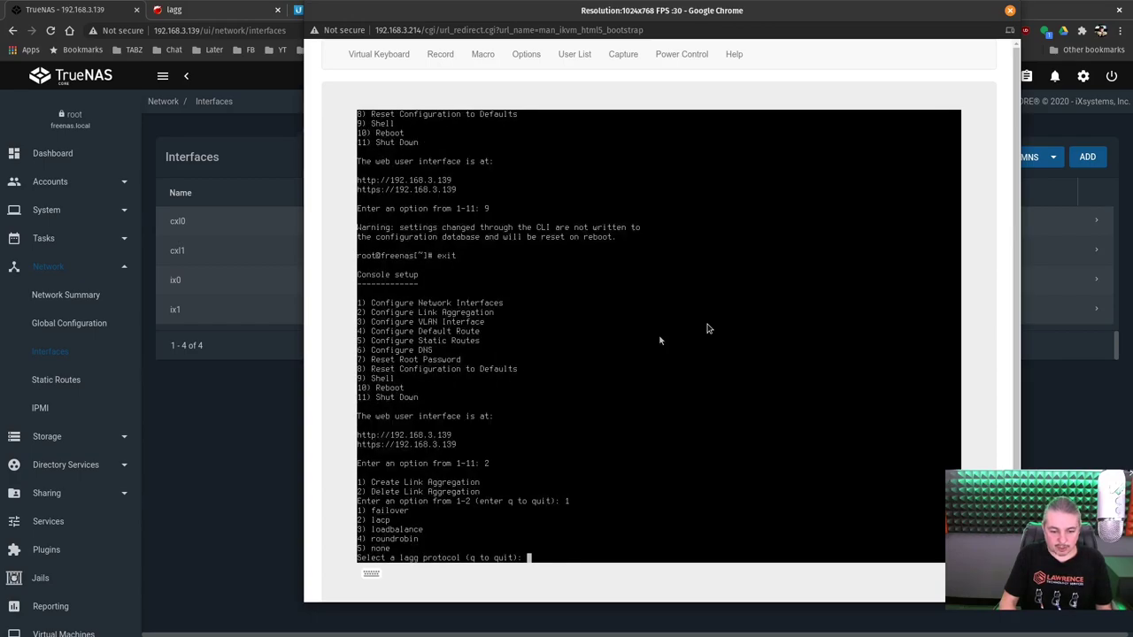
pyautogui.write('2')
pyautogui.press('Return')
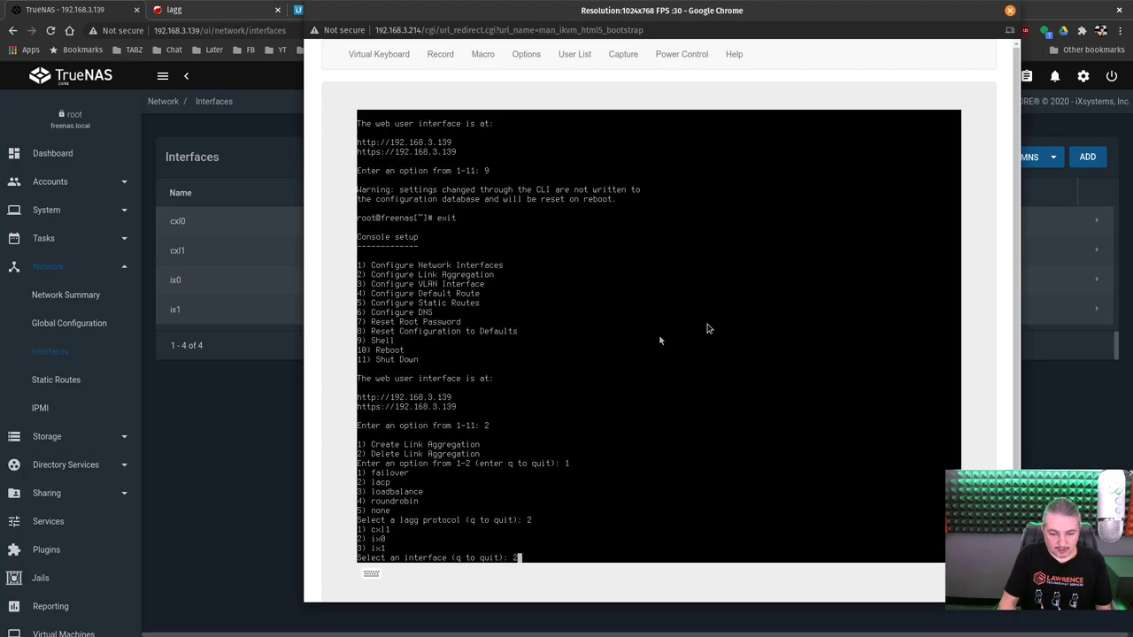
# Add ix0 and ix1 as members, then finish with q to save and restart networking
pyautogui.press('Return')
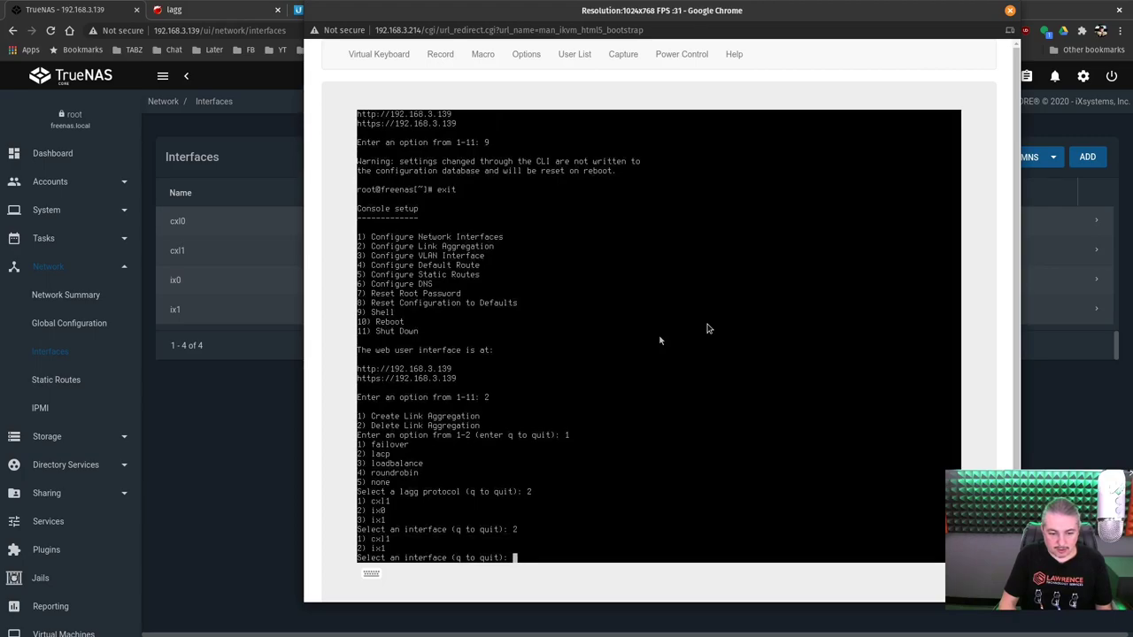
pyautogui.write('2')
pyautogui.press('Return')
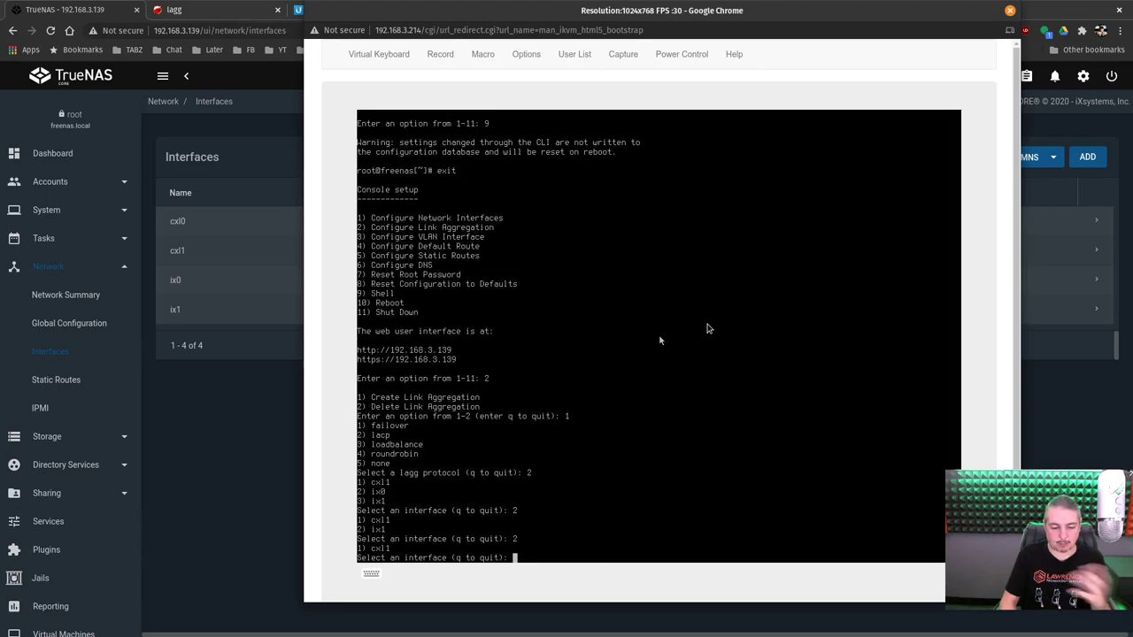
pyautogui.write('q')
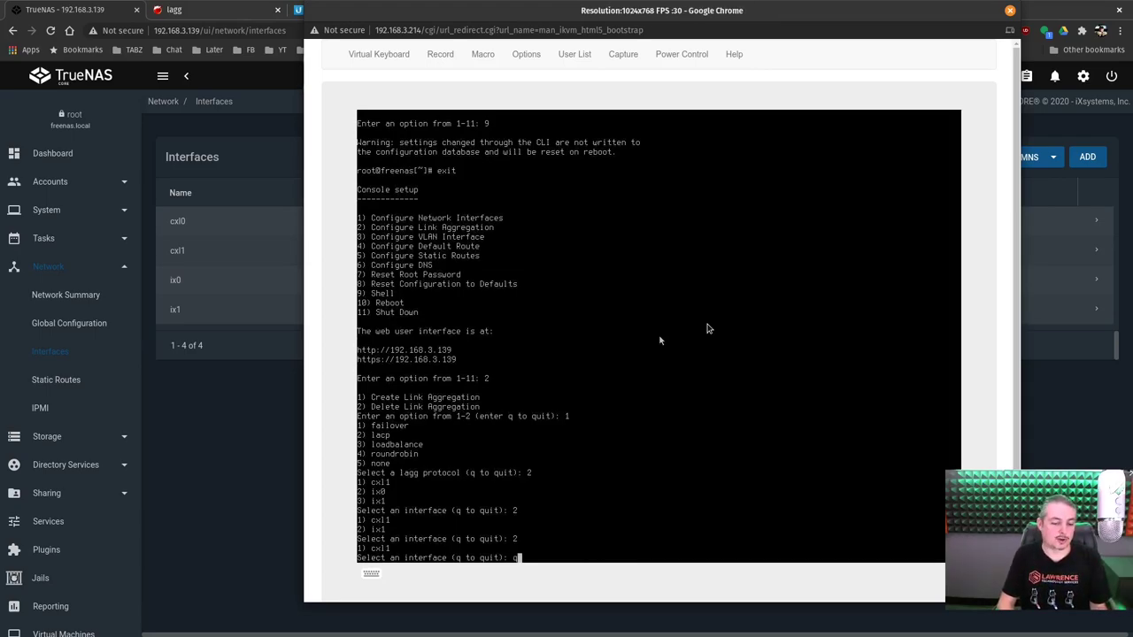
pyautogui.press('Return')
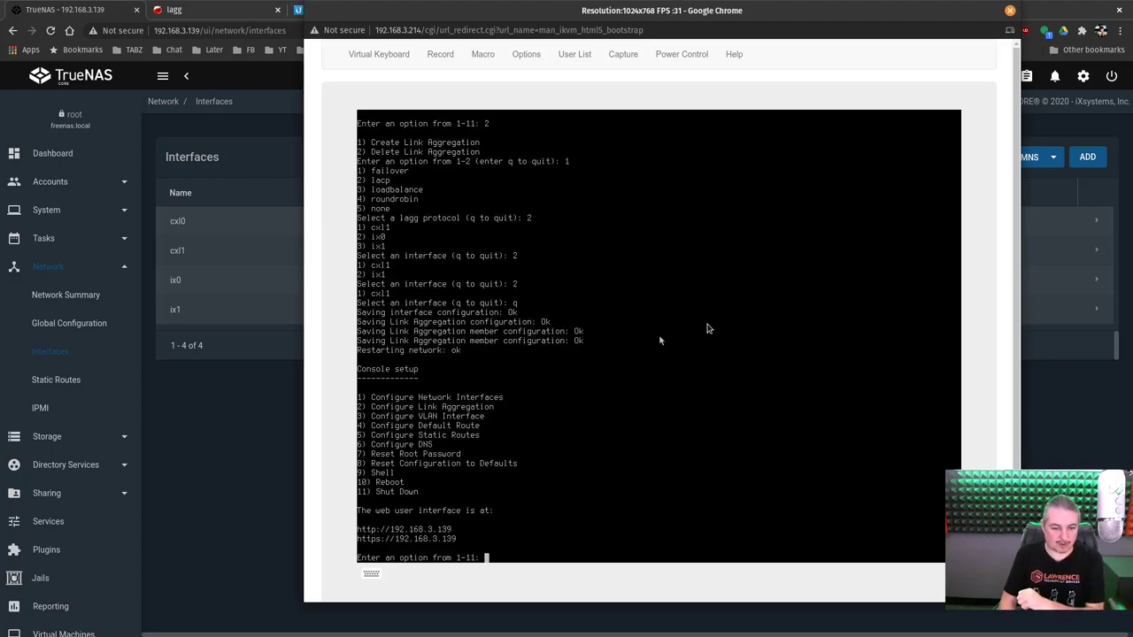
# Start configuring lagg0 from console option 1, keeping its current settings, and enable IPv4
pyautogui.write('1')
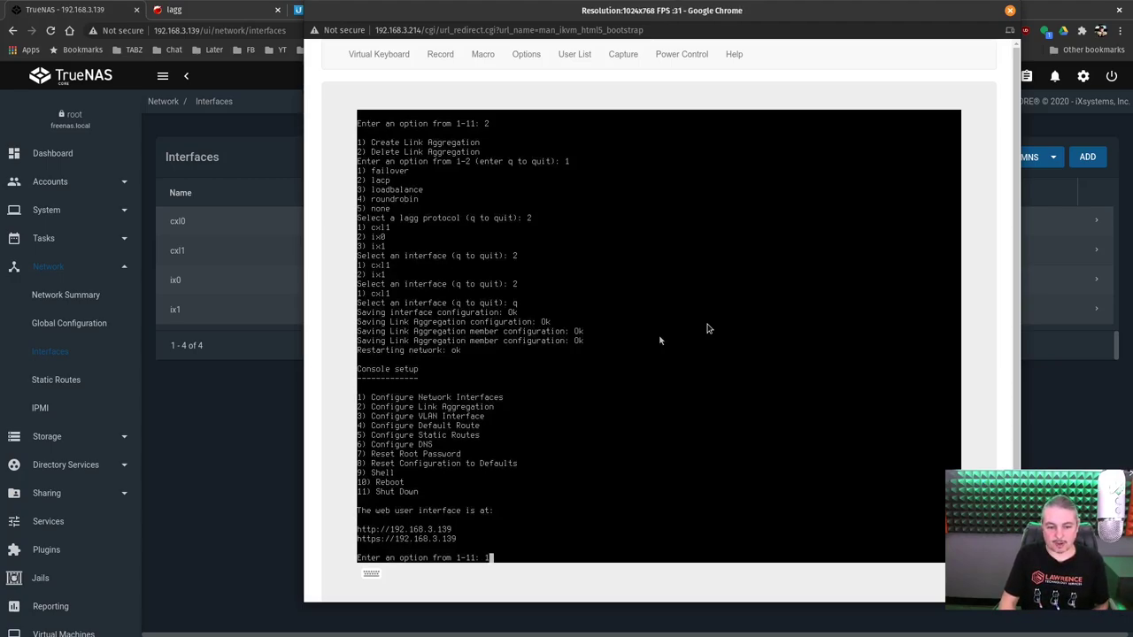
pyautogui.press('Return')
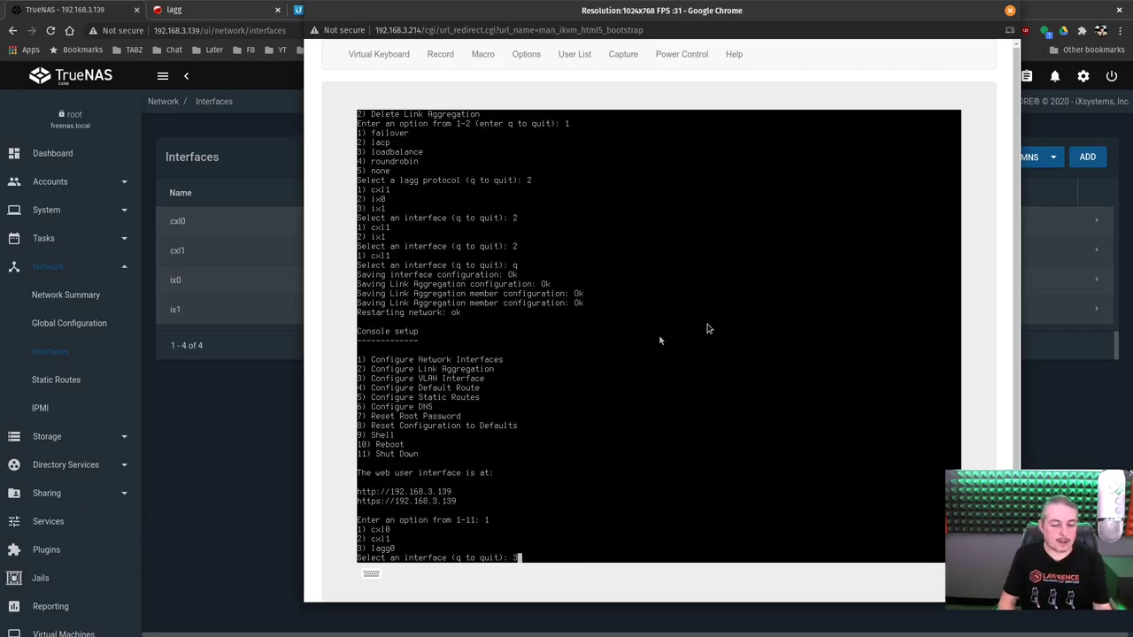
pyautogui.press('Return')
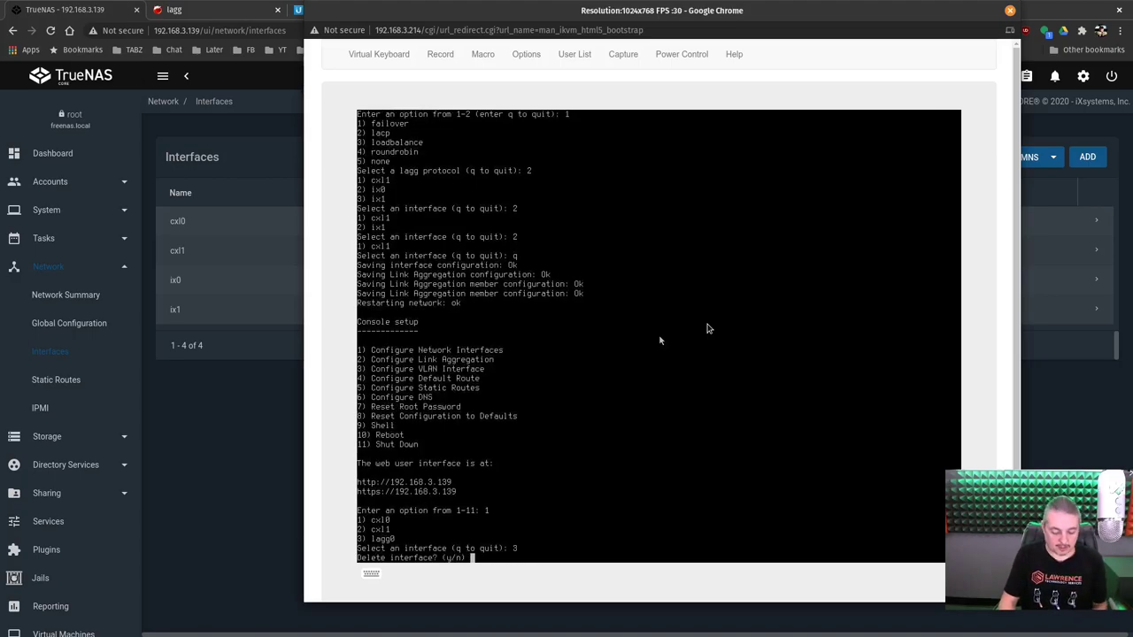
pyautogui.write('n')
pyautogui.press('Return')
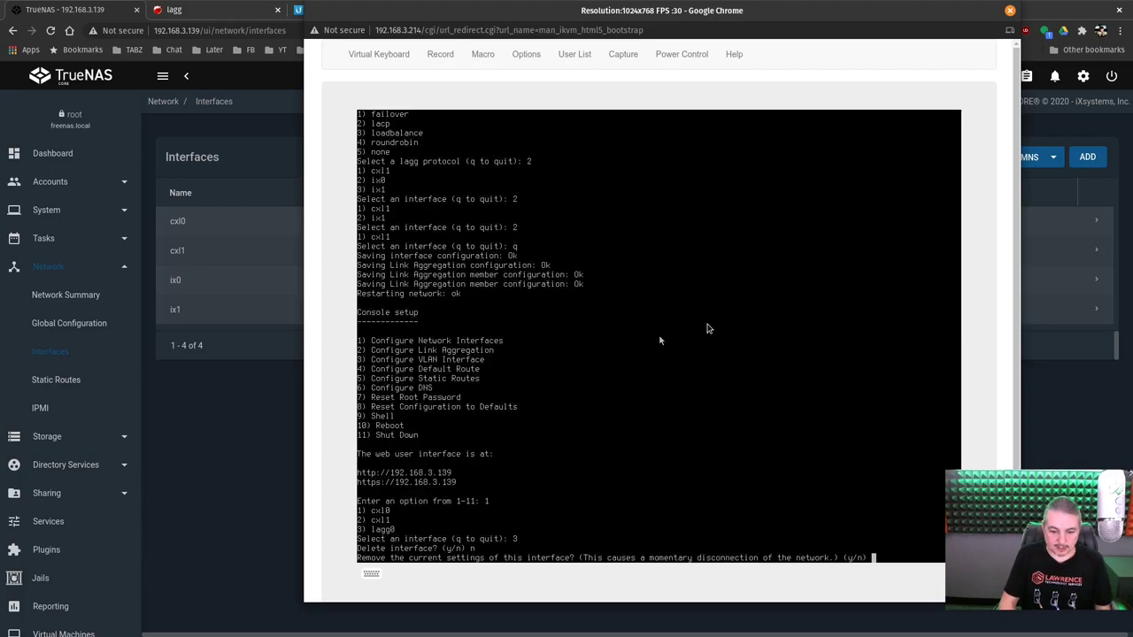
pyautogui.write('n')
pyautogui.press('Return')
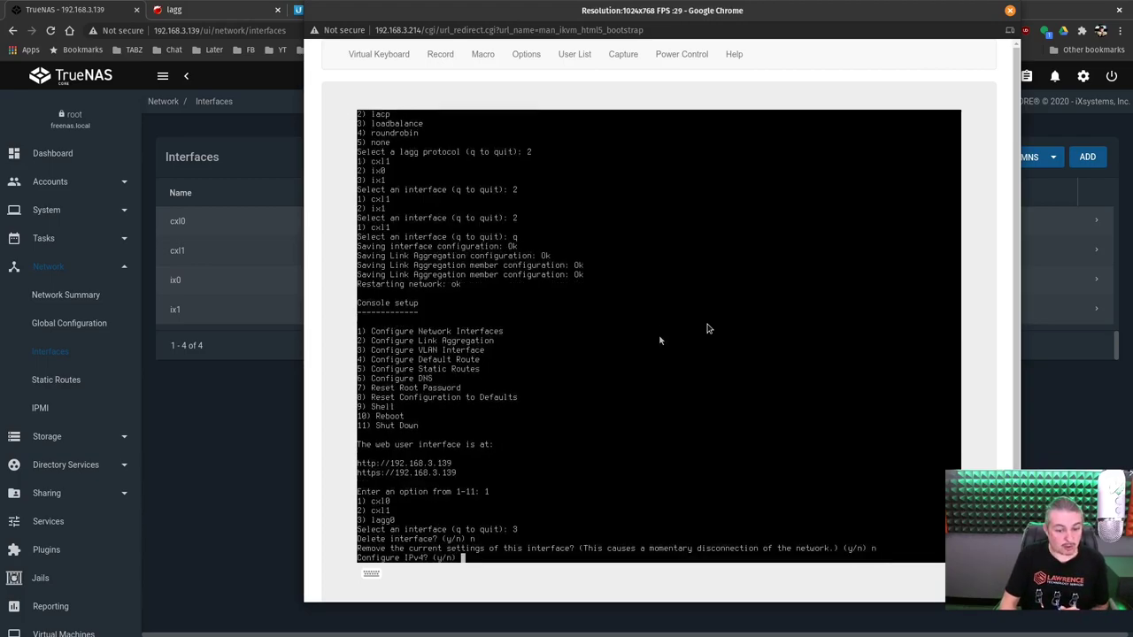
pyautogui.write('y')
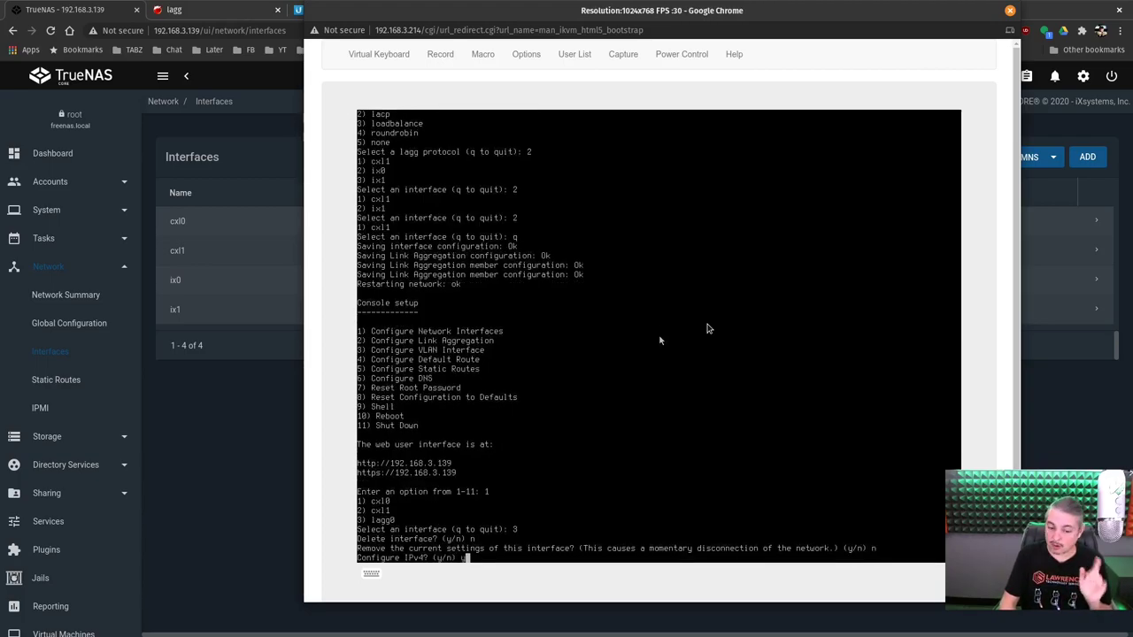
pyautogui.press('Return')
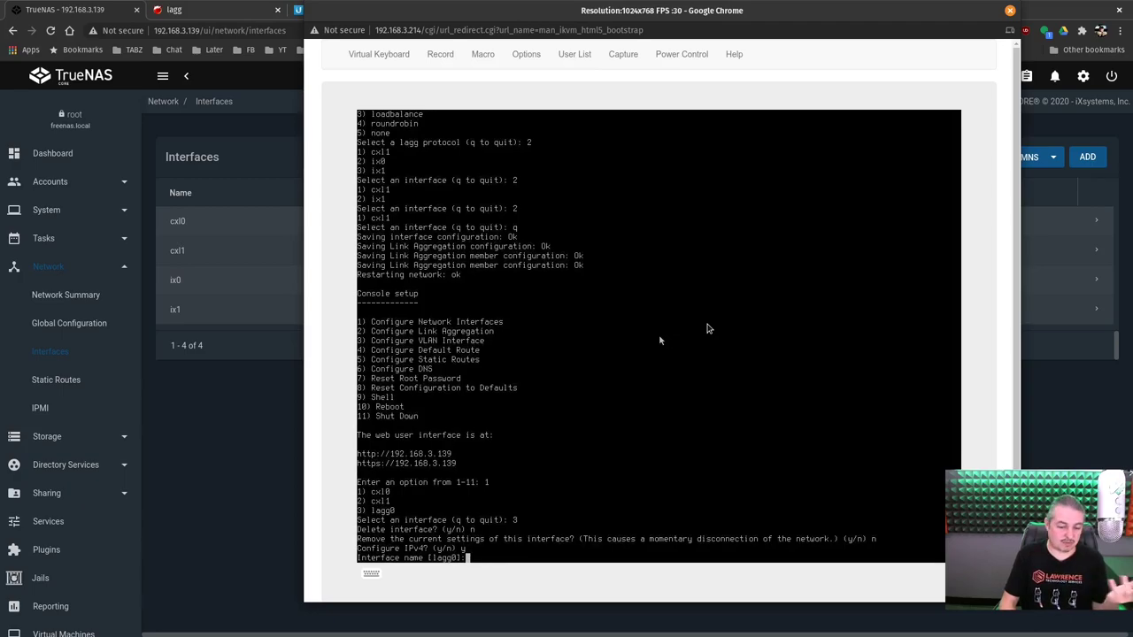
pyautogui.press('Return')
# Assign lagg0 the address 192.168.3.213 with netmask 24, skipping IPv6 and failover
pyautogui.write('192.168.')
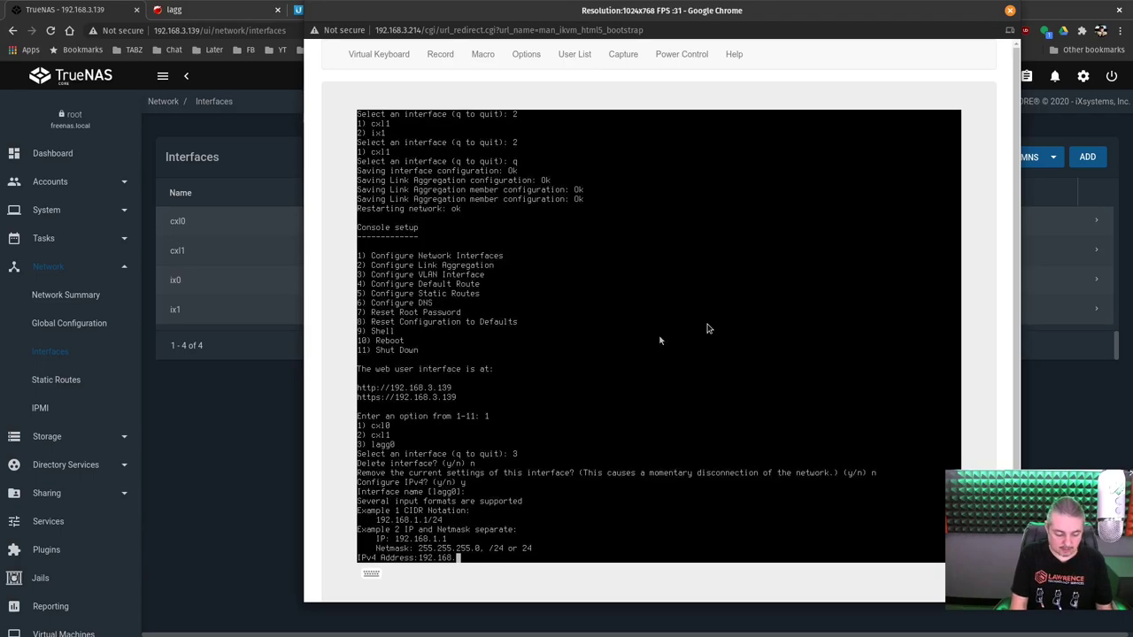
pyautogui.write('3.')
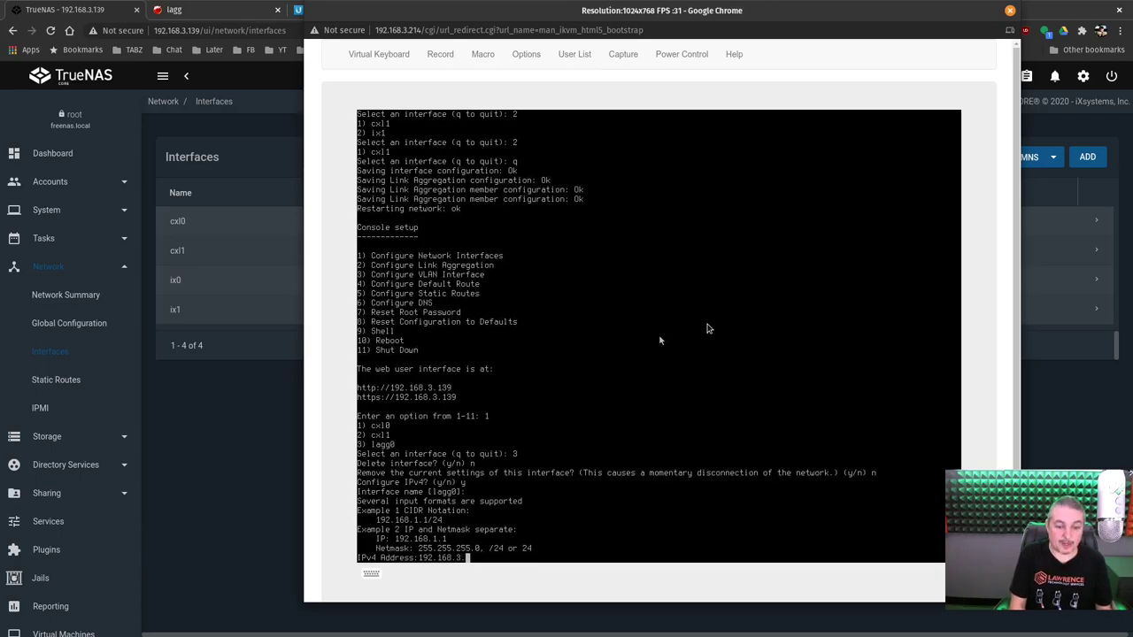
pyautogui.write('213')
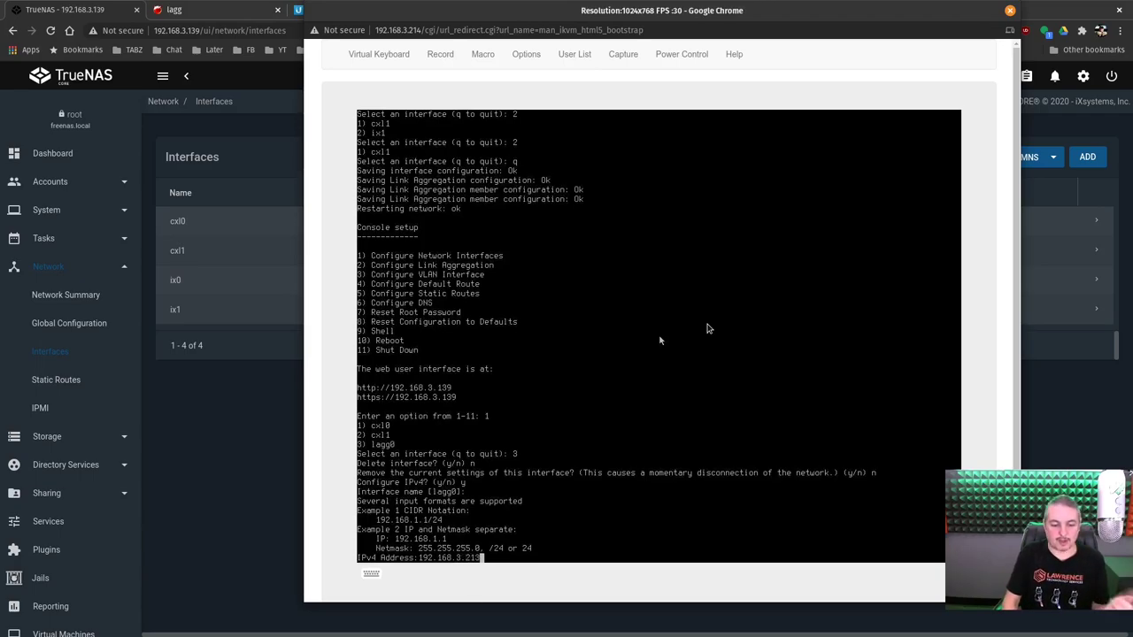
pyautogui.press('Return')
pyautogui.write('24')
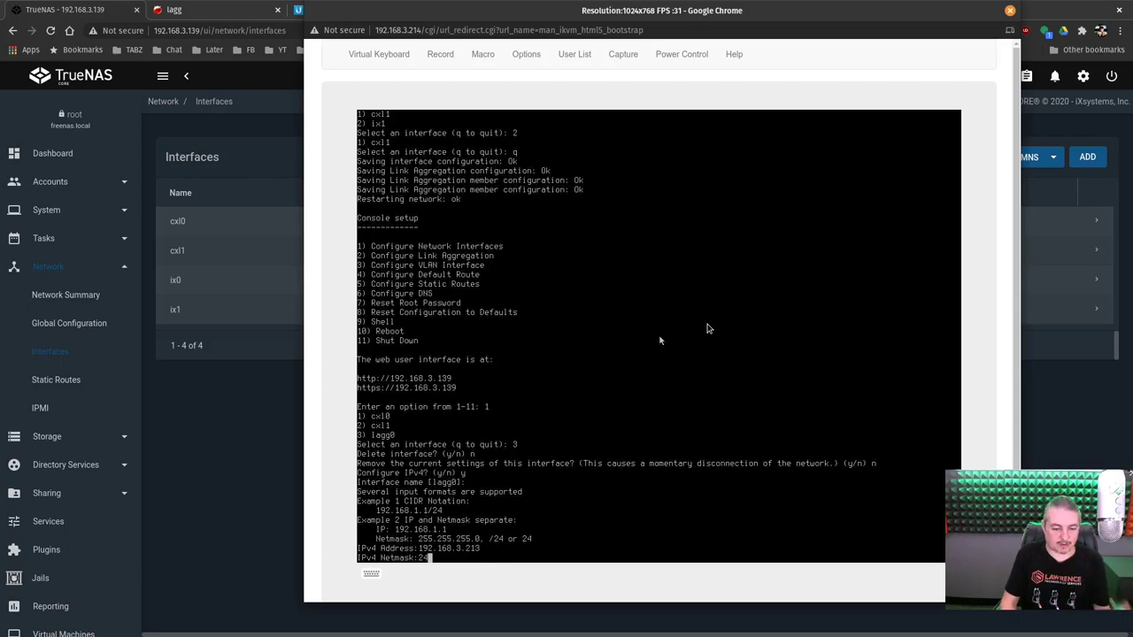
pyautogui.press('Return')
pyautogui.write('n')
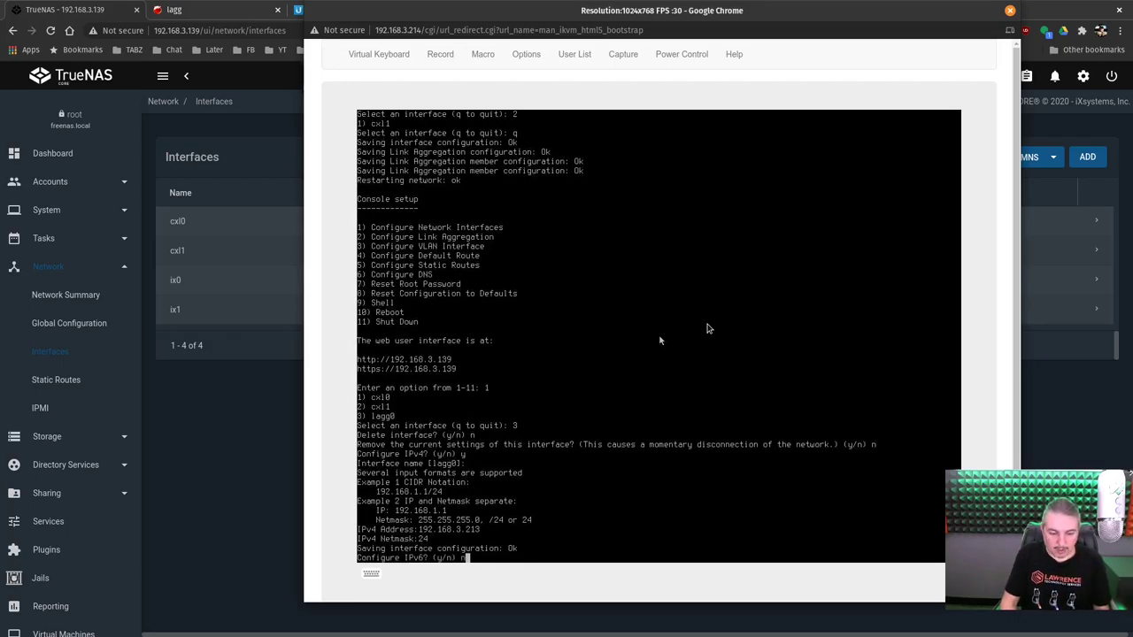
pyautogui.press('Return')
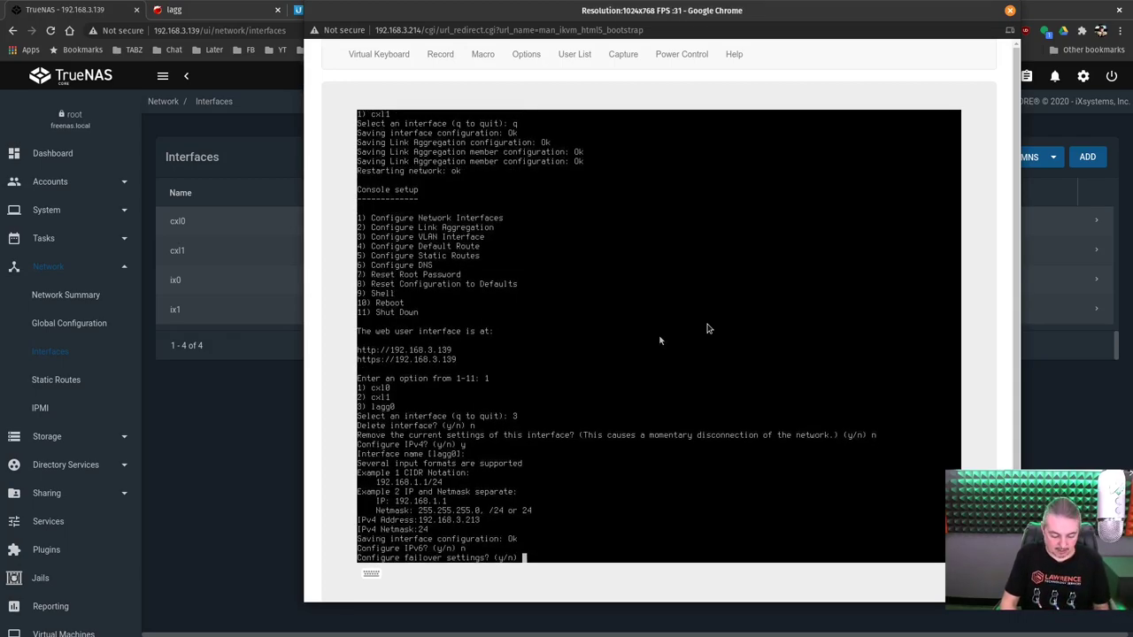
pyautogui.press('Return')
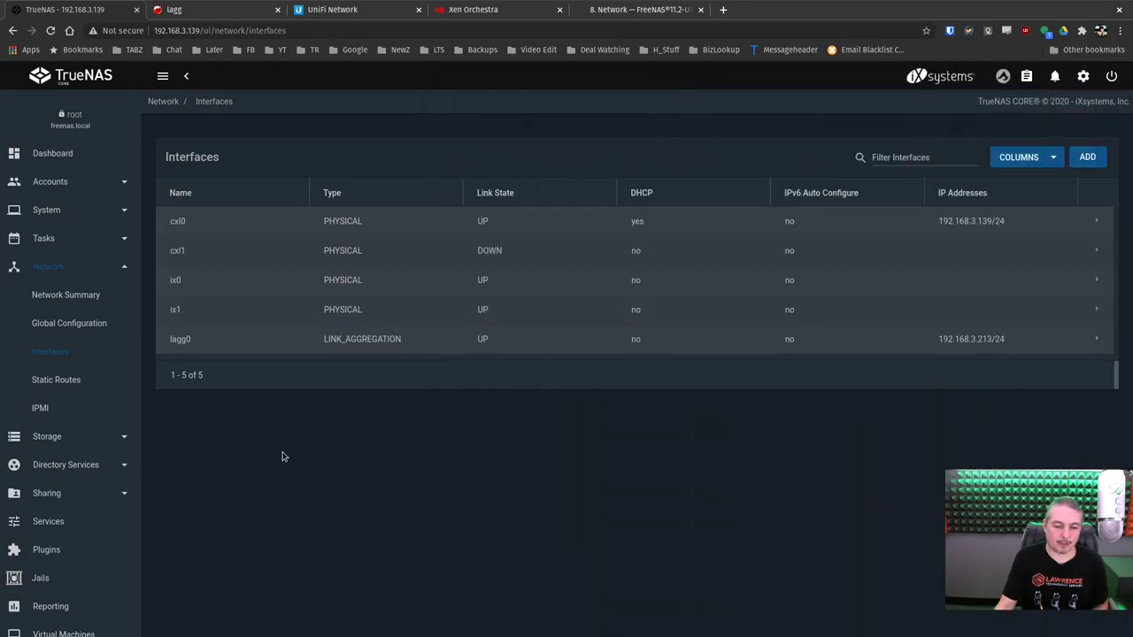
# Expand the lagg0 interface to view its LACP details on ix0,ix1, then return to the console
pyautogui.click(1098, 339)
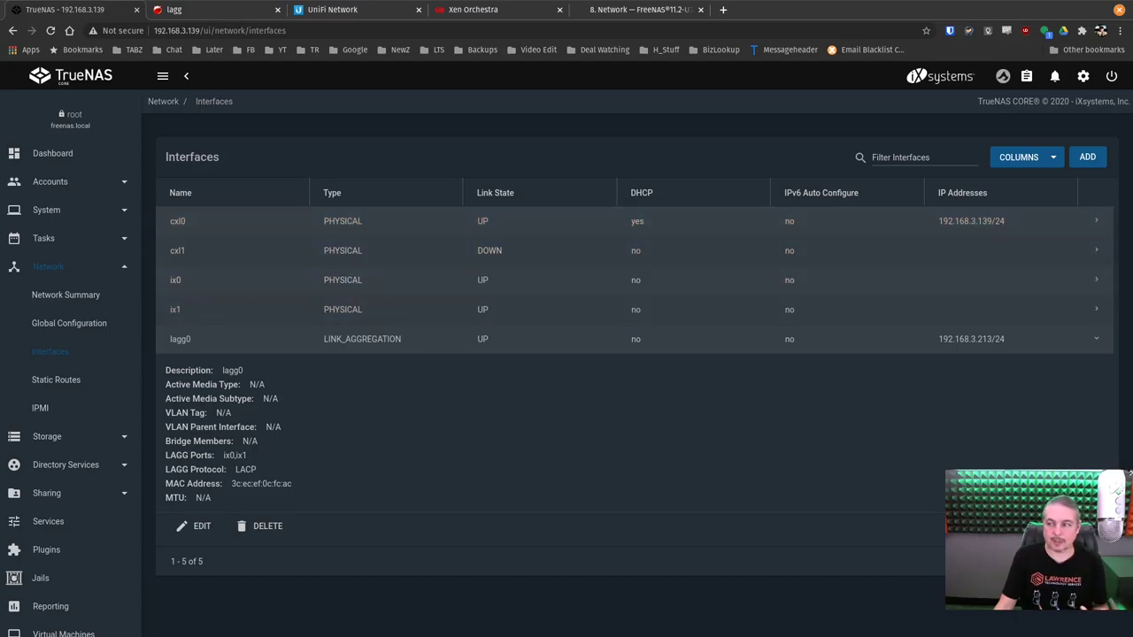
pyautogui.hotkey('alt', 'Tab')
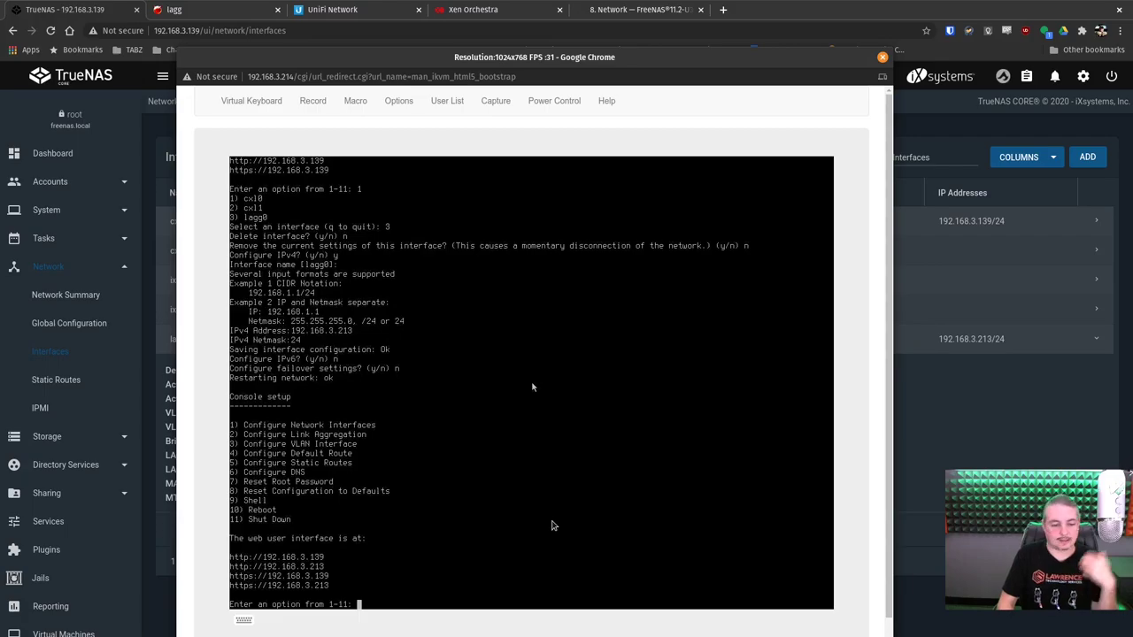
# Start configuring cxl0 from console option 1, keeping the interface and its current settings
pyautogui.write('1')
pyautogui.press('Return')
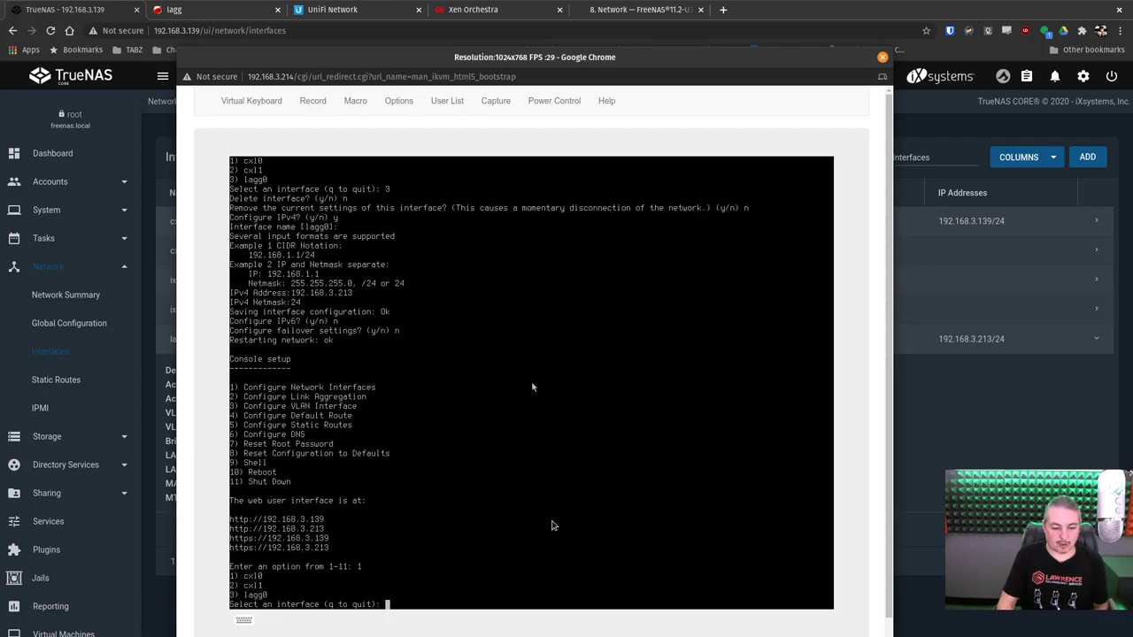
pyautogui.write('1')
pyautogui.press('Return')
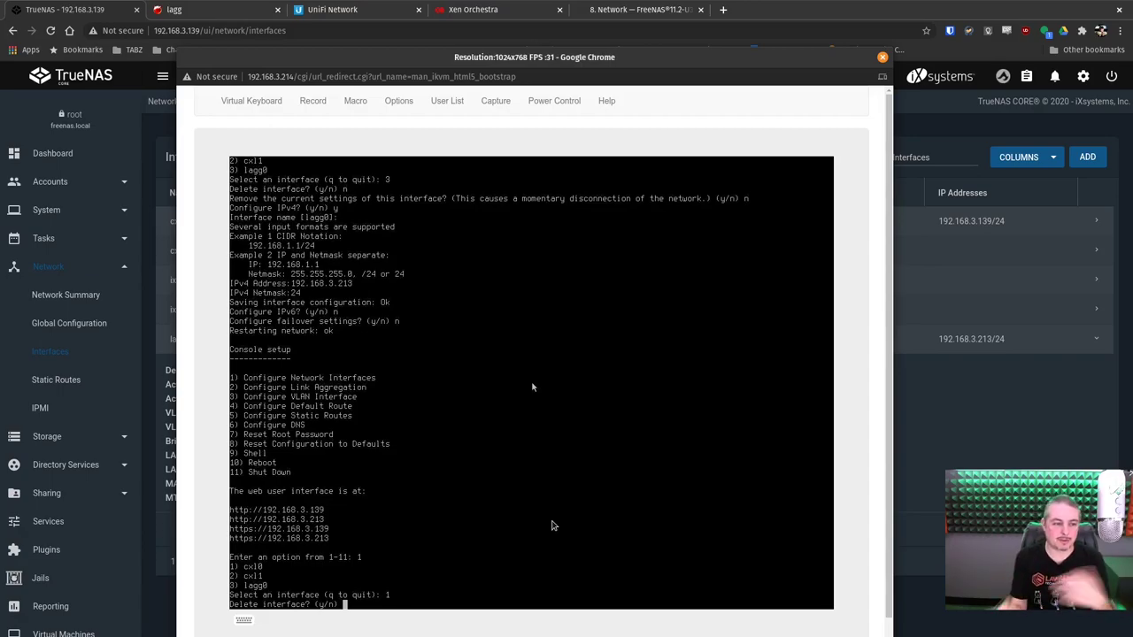
pyautogui.hotkey('ctrl', 'c')
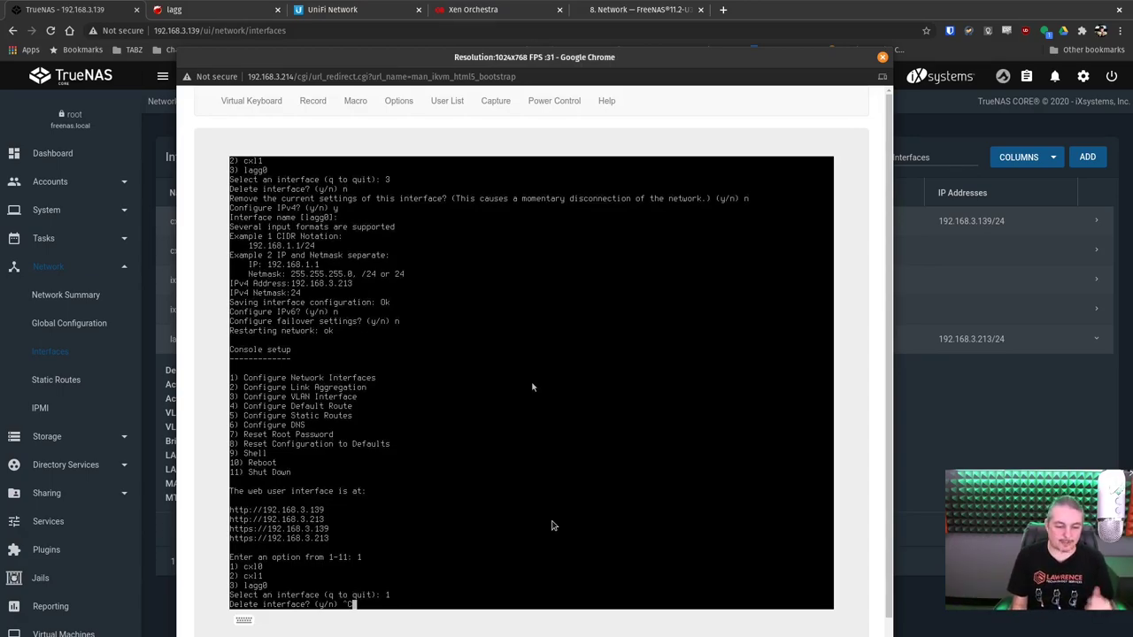
pyautogui.write('n')
pyautogui.press('Return')
pyautogui.hotkey('ctrl', 'c')
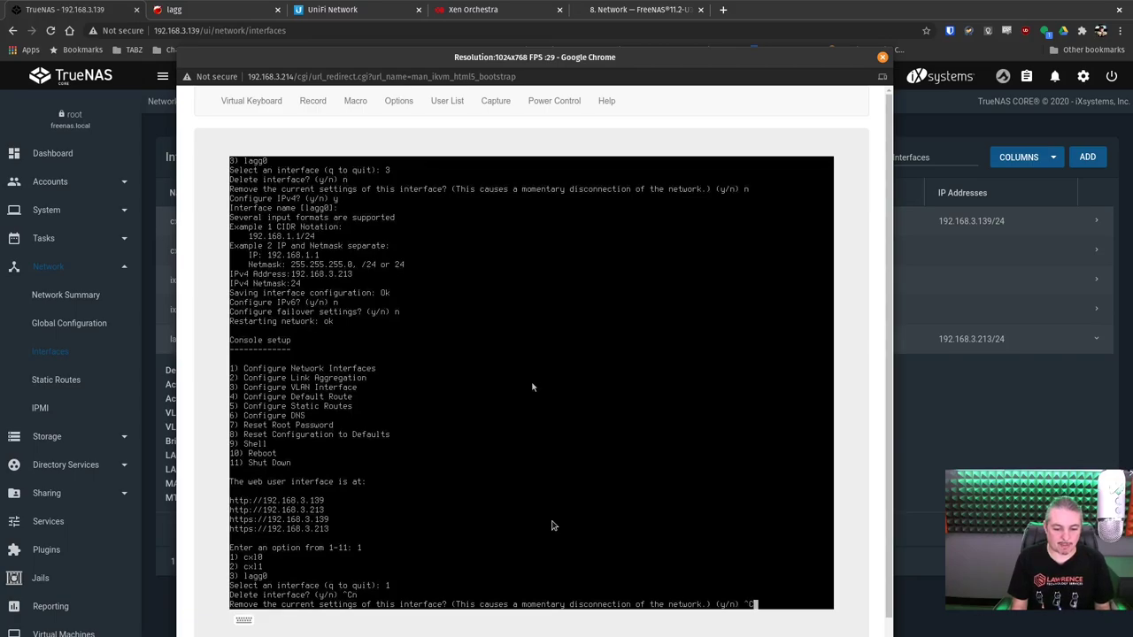
pyautogui.write('n')
pyautogui.press('Return')
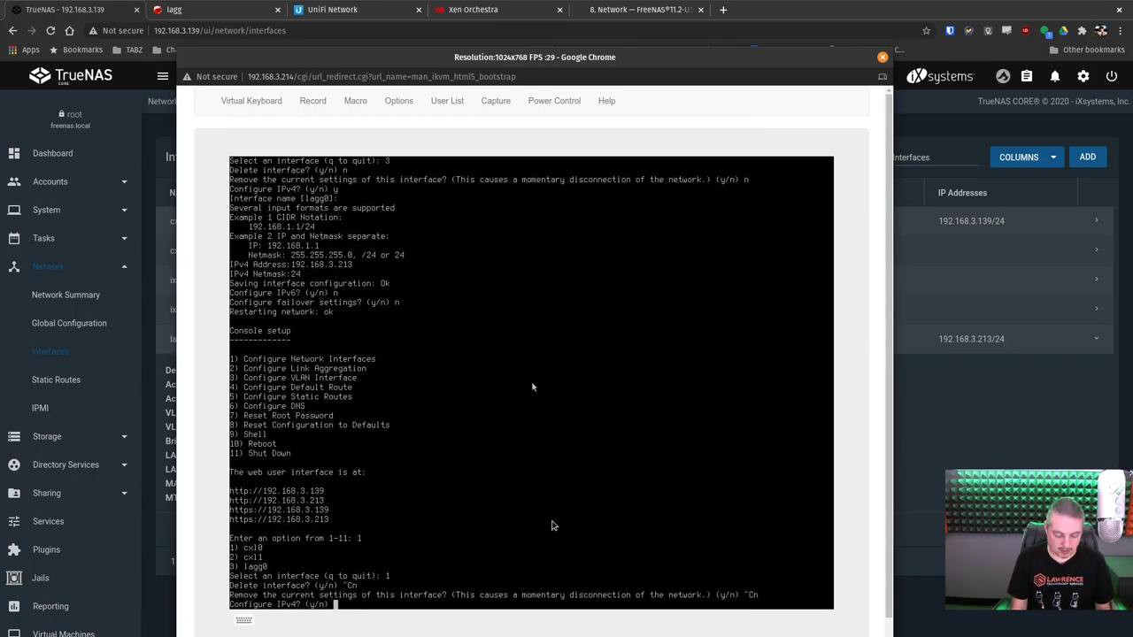
# Decline IPv4, IPv6 and failover for cxl0, cancel out, and close the remote console
pyautogui.write('n')
pyautogui.press('Return')
pyautogui.write('n')
pyautogui.press('Return')
pyautogui.write('n')
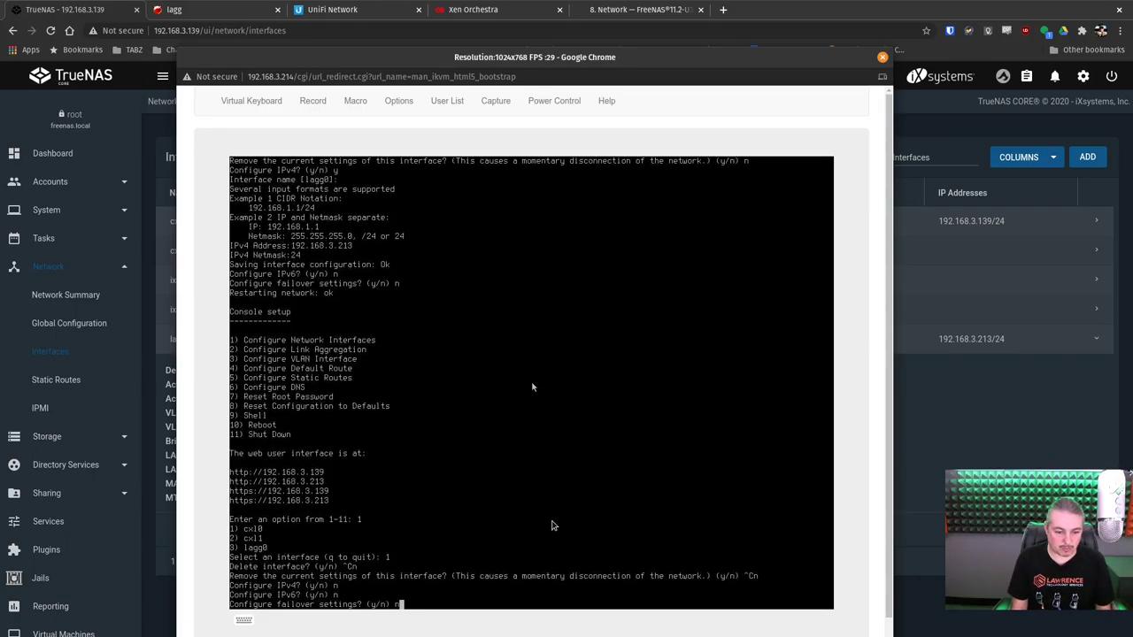
pyautogui.press('Return')
pyautogui.hotkey('ctrl', 'c')
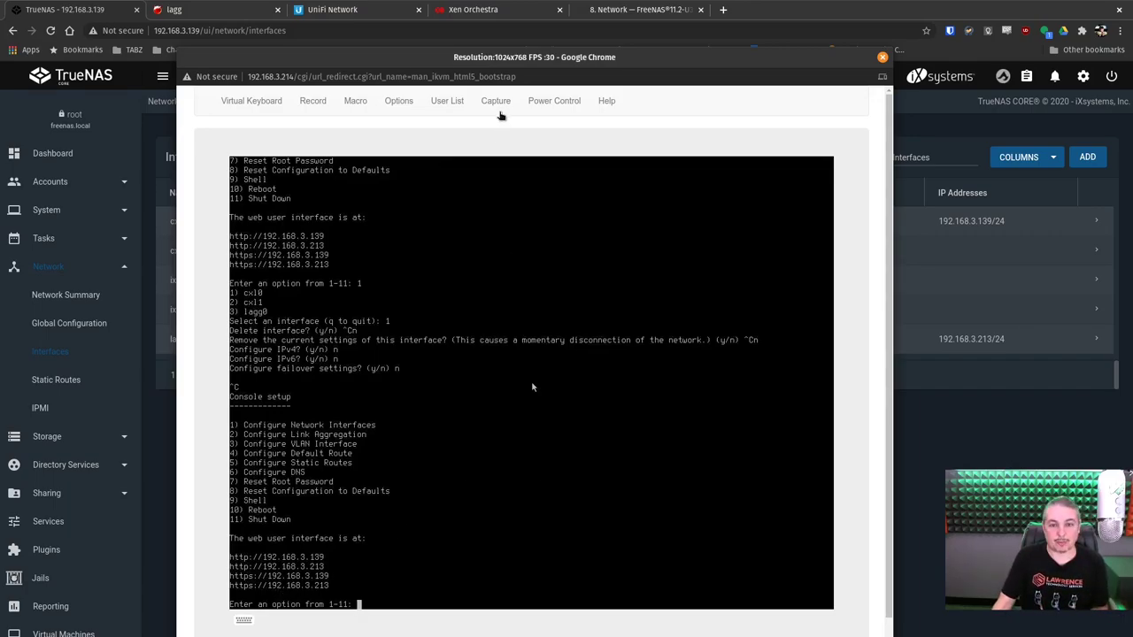
pyautogui.moveTo(509, 69); pyautogui.dragTo(604, 72)
pyautogui.hotkey('alt', 'Tab')
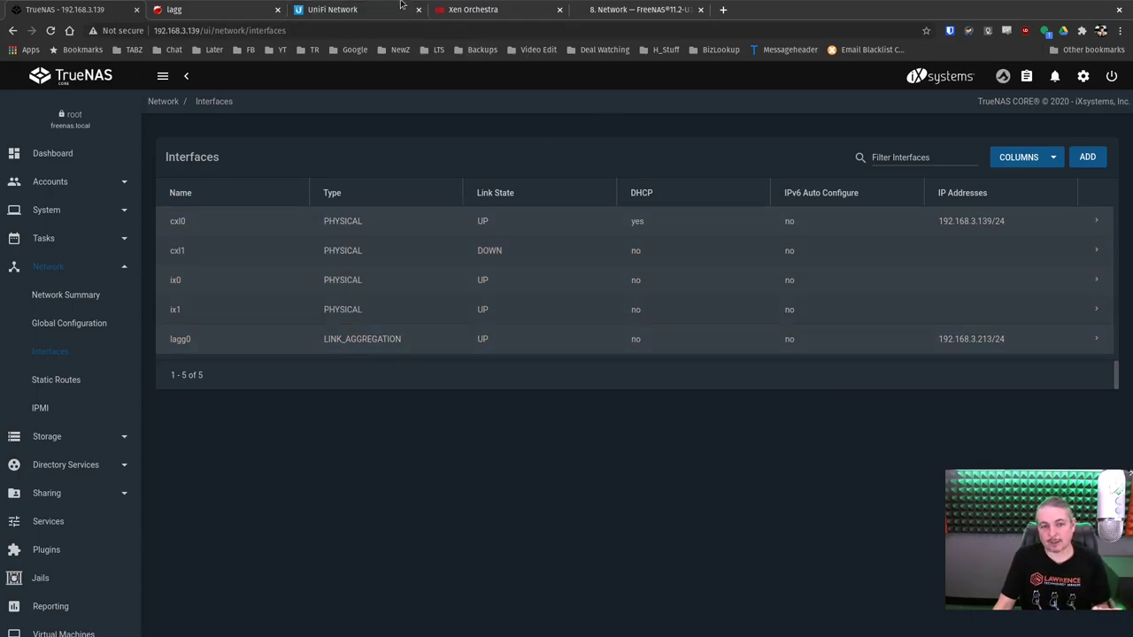
# Change the LAB 10G TrueNAS Mini XL port from aggregation to Switching and apply
pyautogui.click(352, 9)
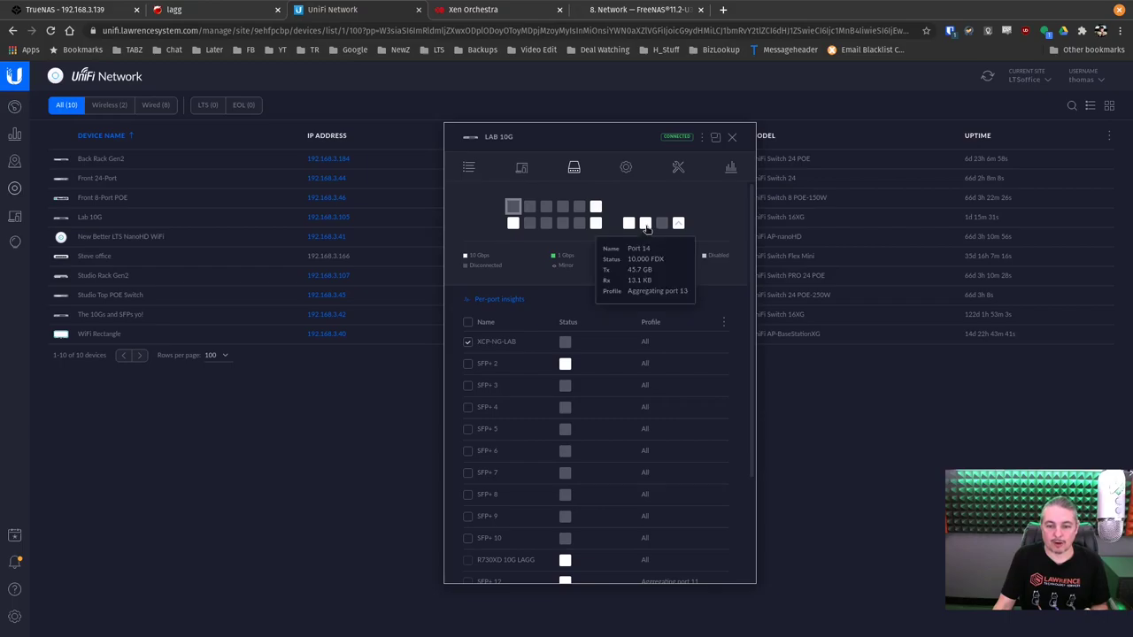
pyautogui.moveTo(626, 227)
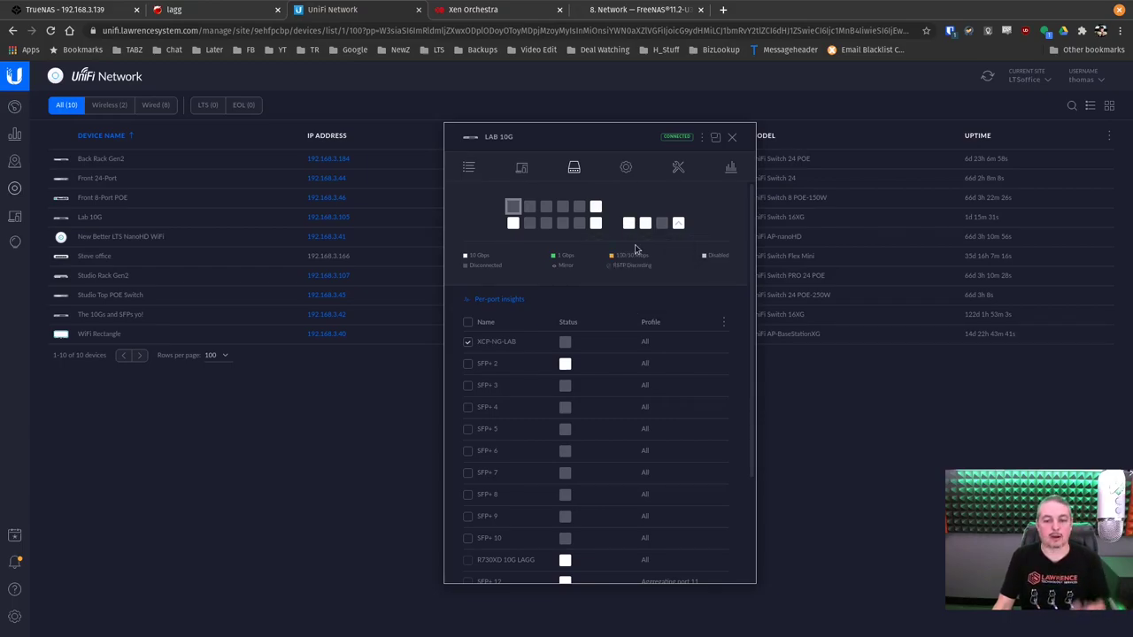
pyautogui.scroll(-3, 628, 433)
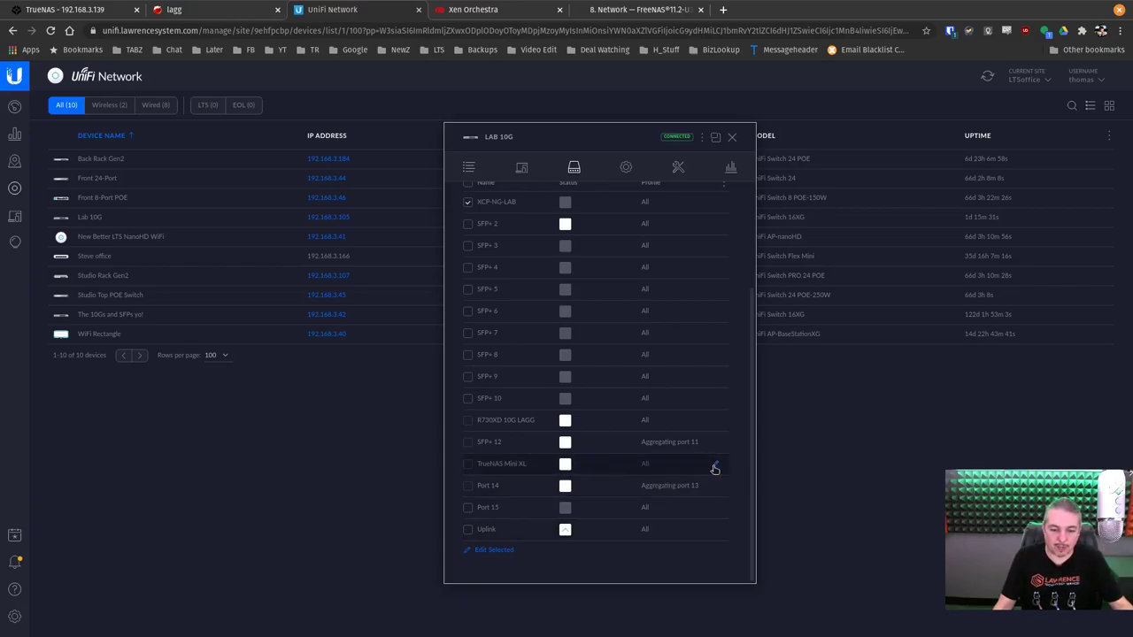
pyautogui.click(716, 469)
pyautogui.click(486, 455)
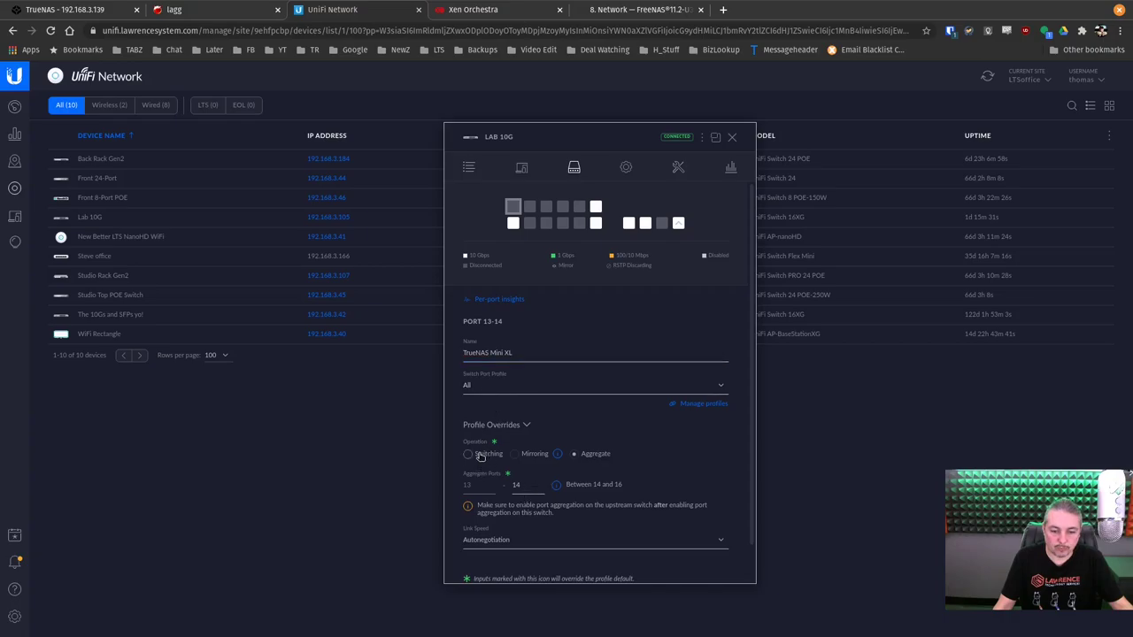
pyautogui.scroll(-3, 552, 499)
pyautogui.click(715, 565)
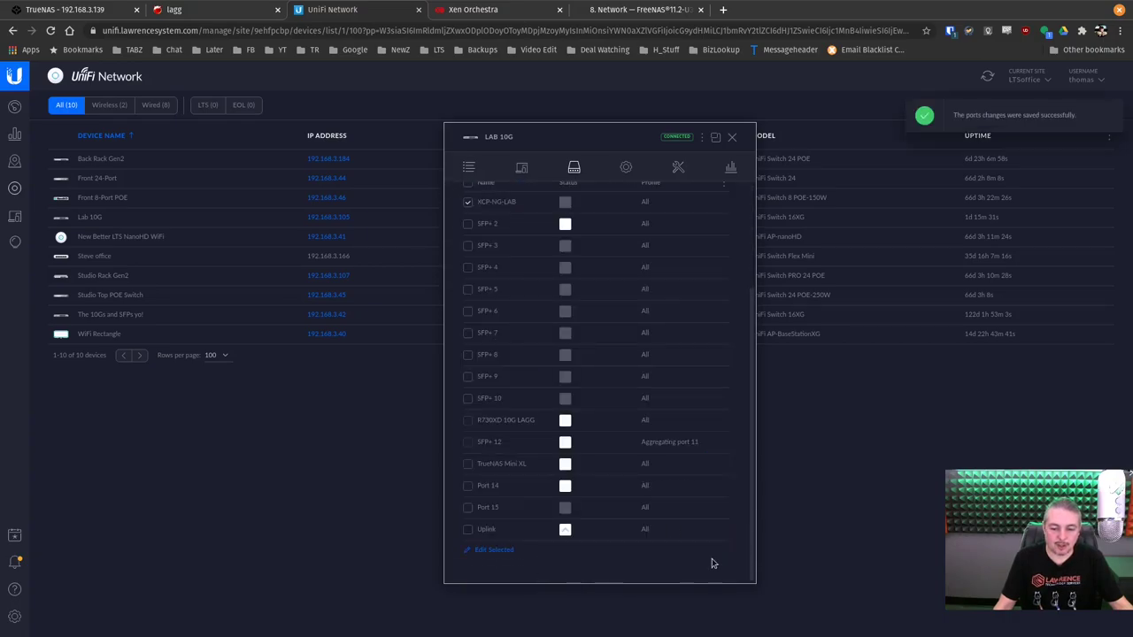
pyautogui.scroll(3, 485, 370)
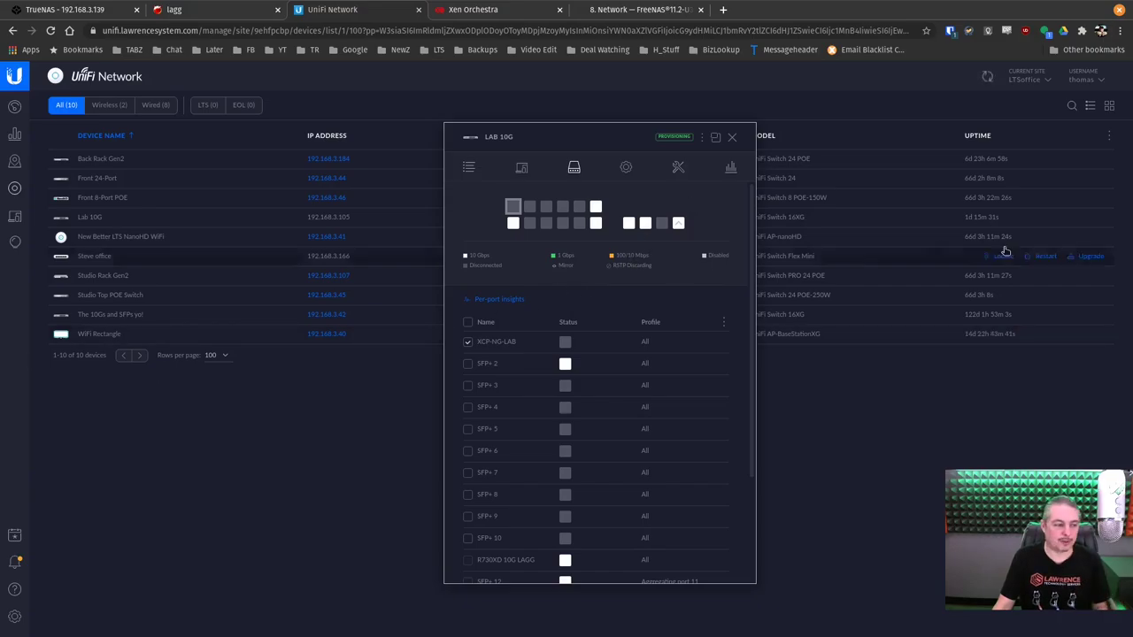
# Stop the running ping, then rerun the ping to 192.168.3.213 and check its replies
pyautogui.click(998, 184)
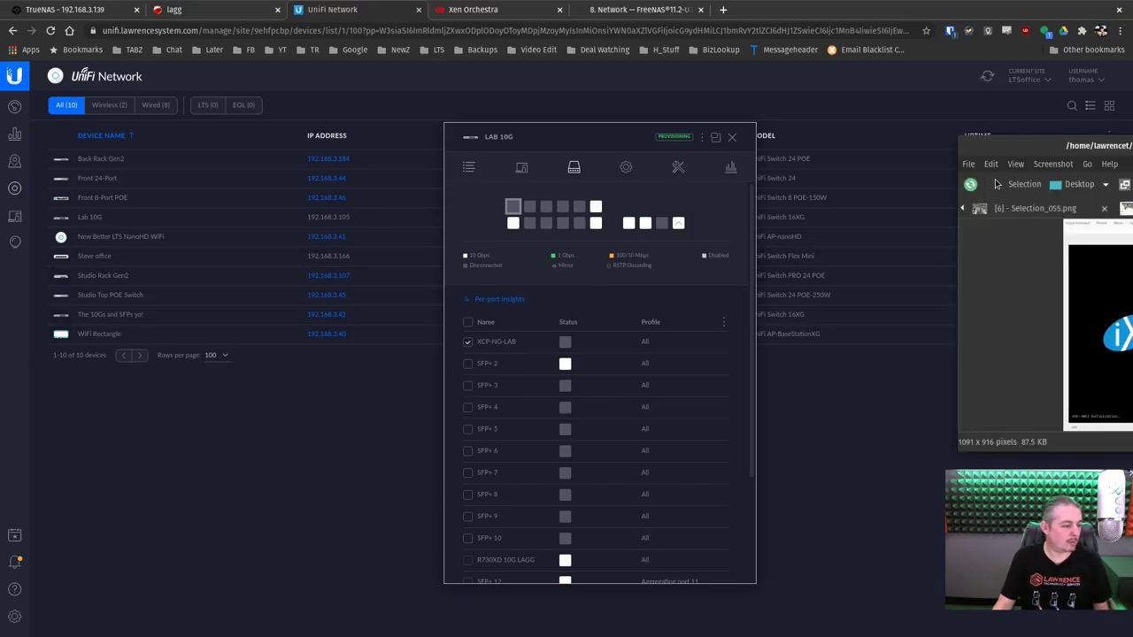
pyautogui.hotkey('alt', 'Tab')
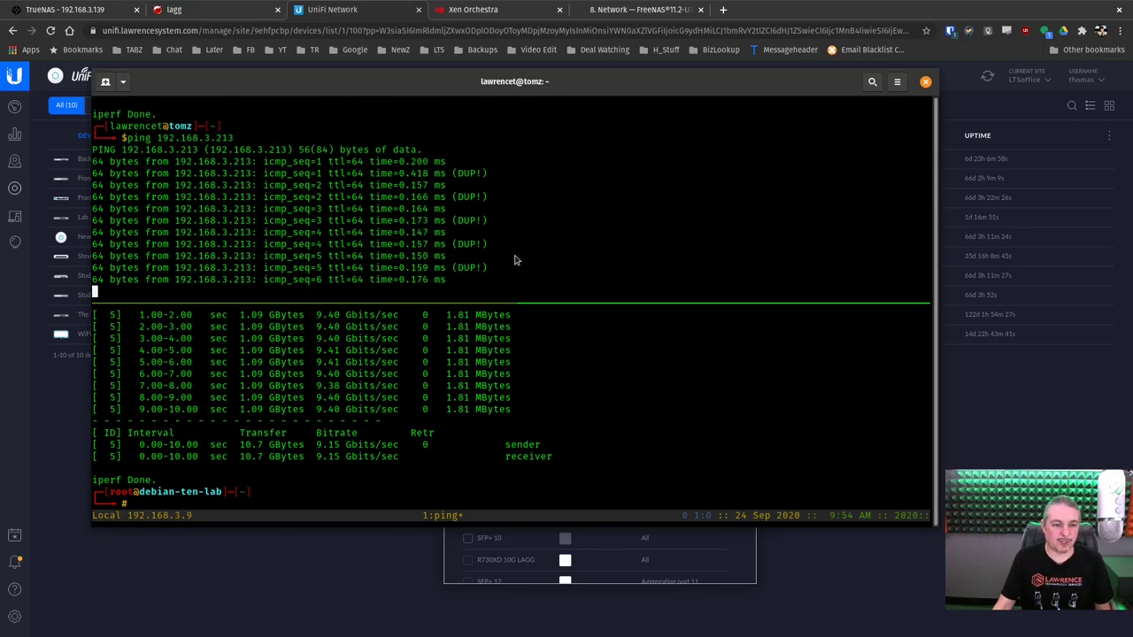
pyautogui.hotkey('ctrl', 'c')
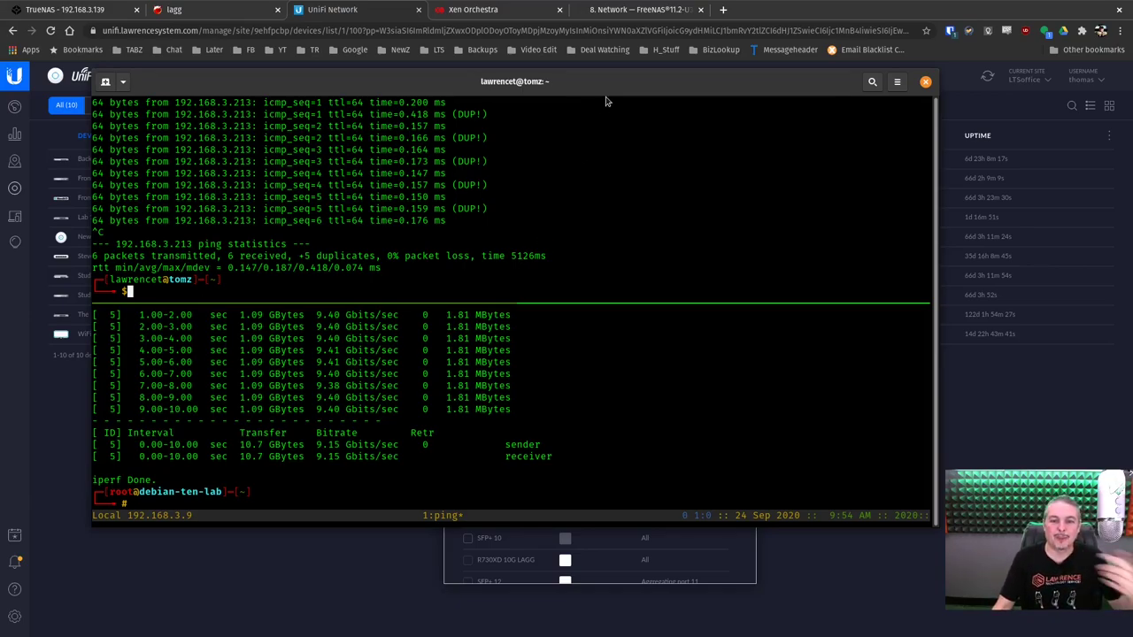
pyautogui.moveTo(623, 81); pyautogui.dragTo(619, 113)
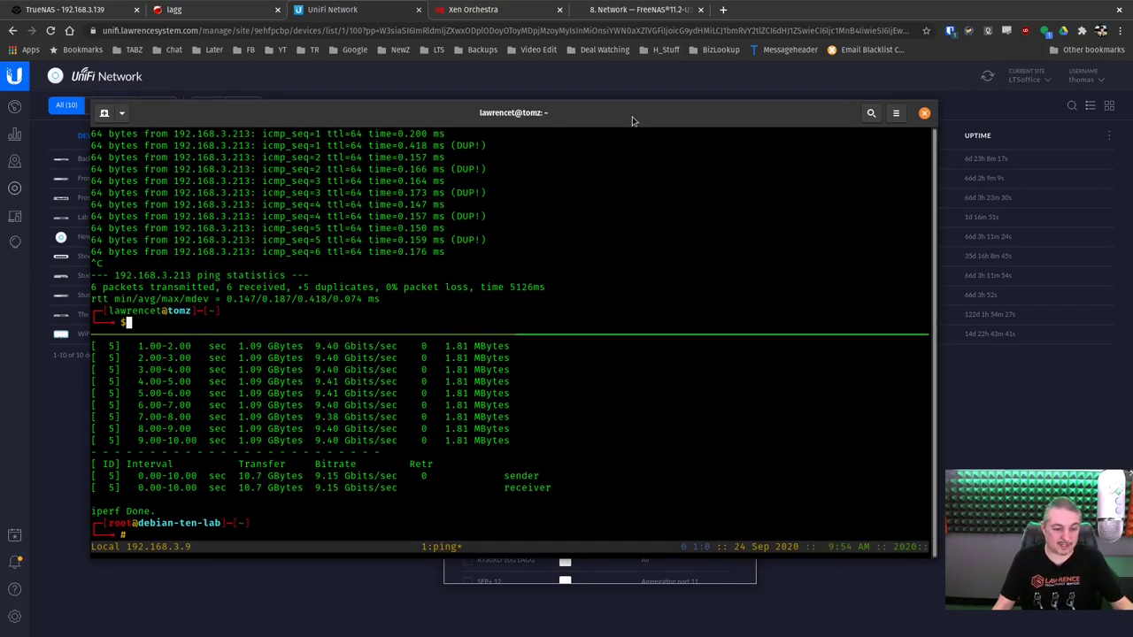
pyautogui.press('Up')
pyautogui.press('Return')
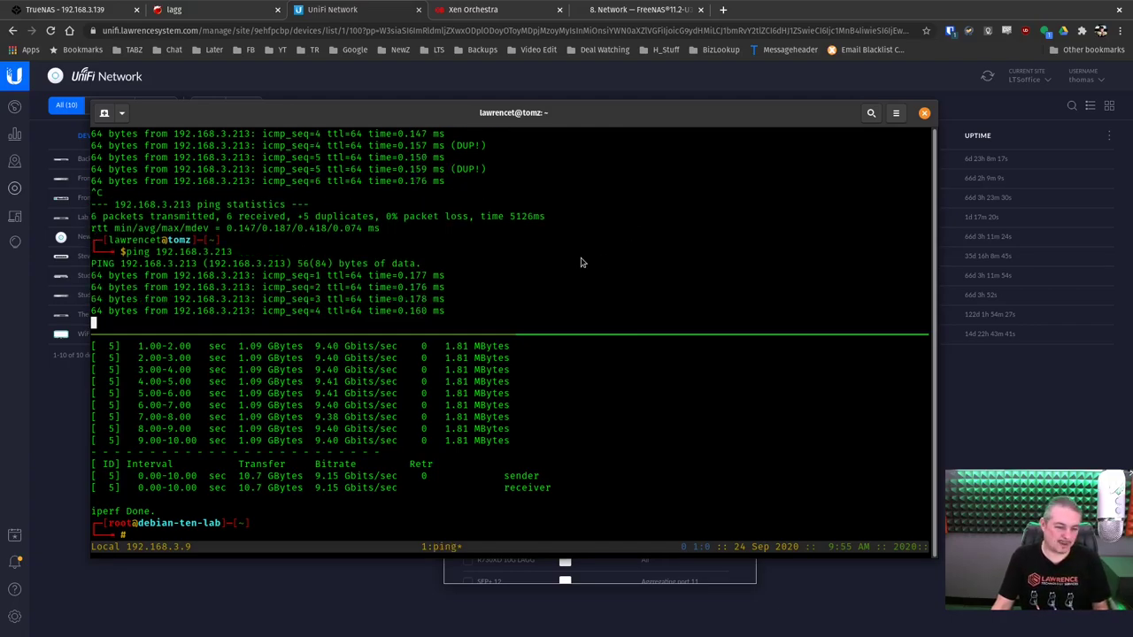
pyautogui.hotkey('ctrl', 'c')
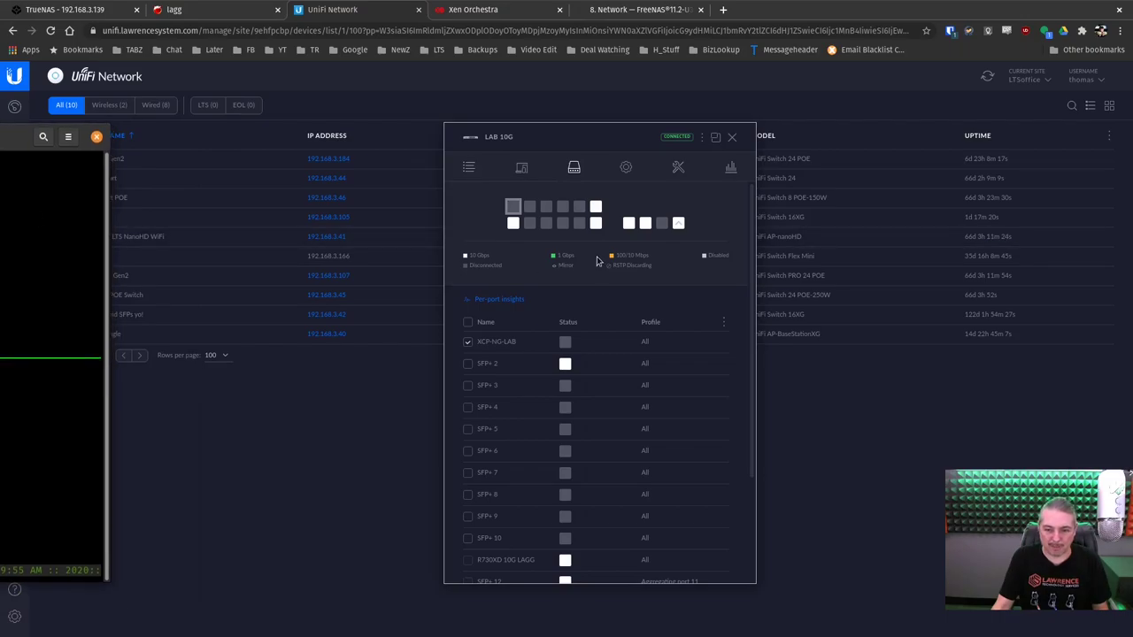
# Reopen the LAB 10G switch details as a floating panel
pyautogui.click(733, 137)
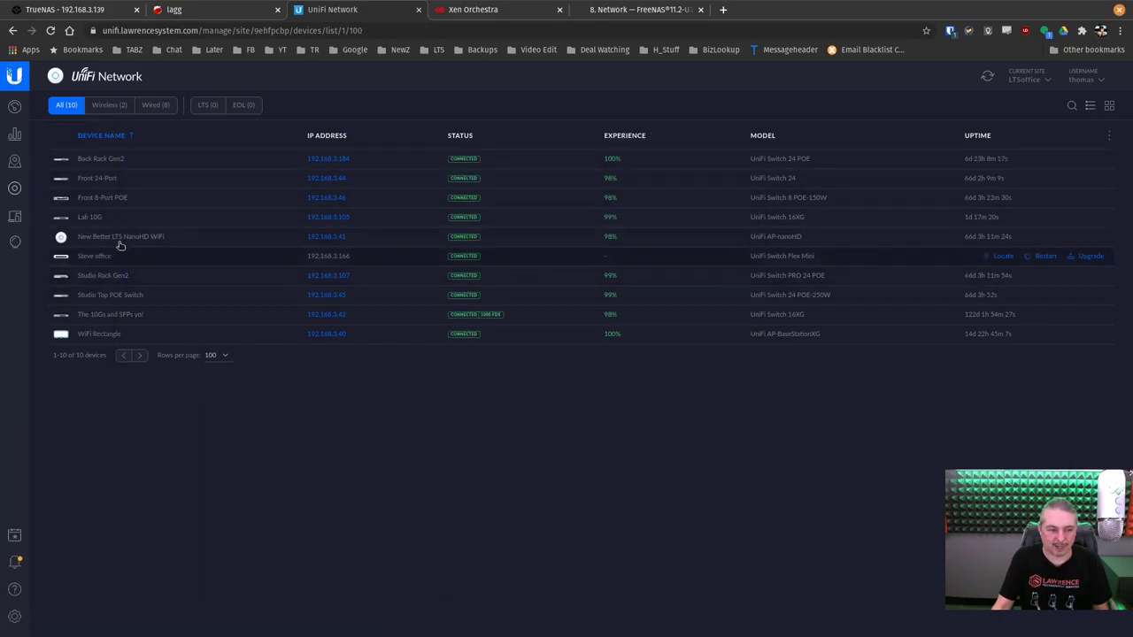
pyautogui.click(148, 224)
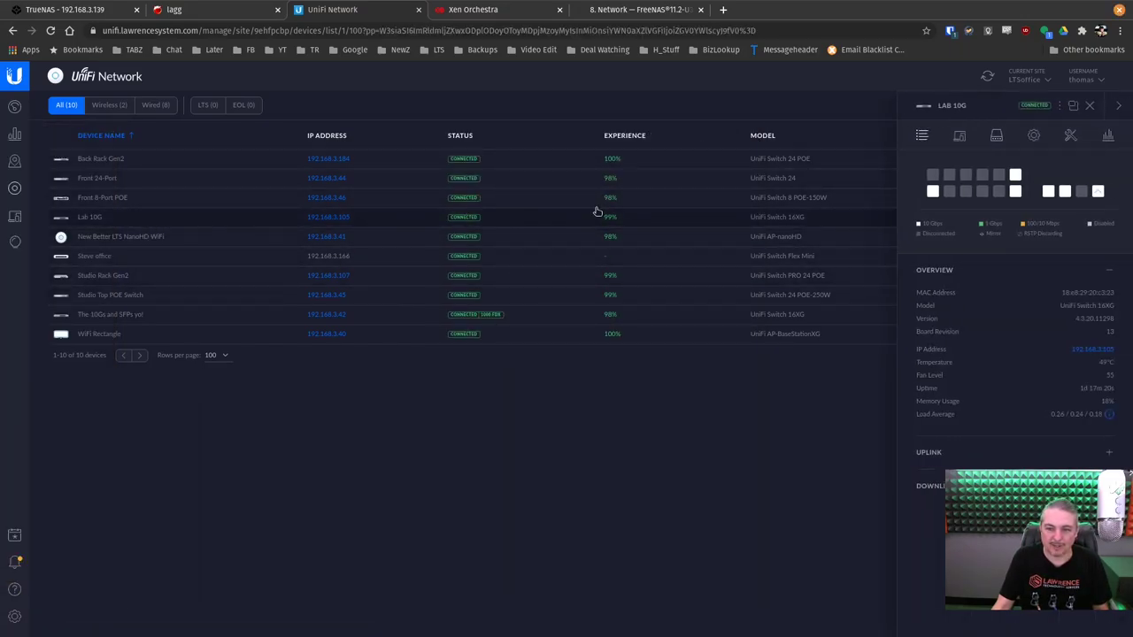
pyautogui.click(1075, 107)
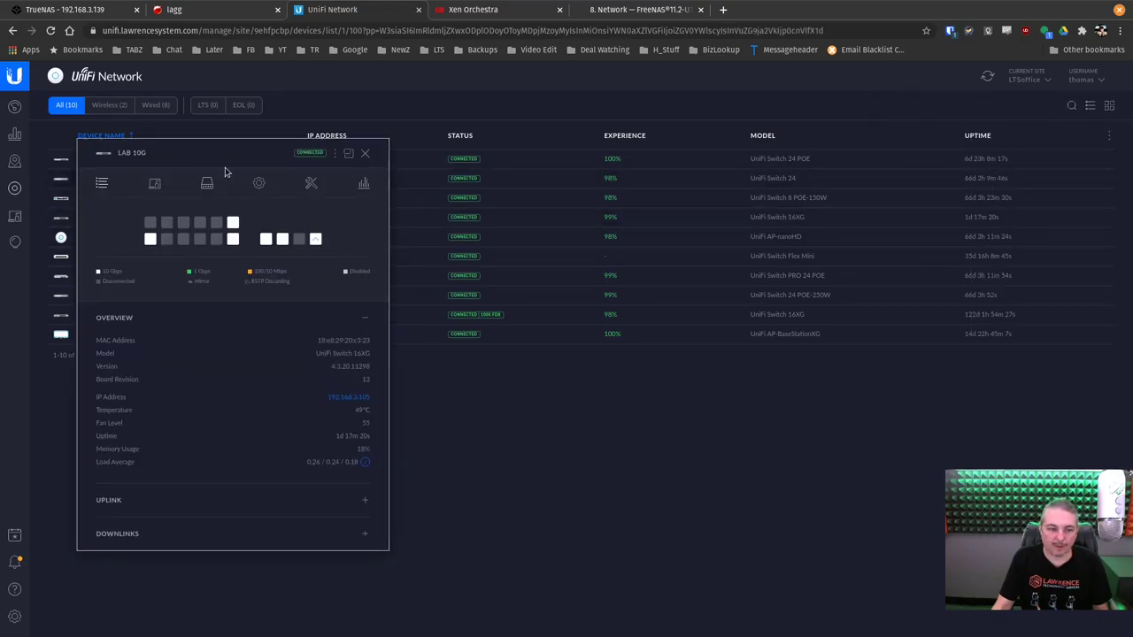
pyautogui.moveTo(267, 241)
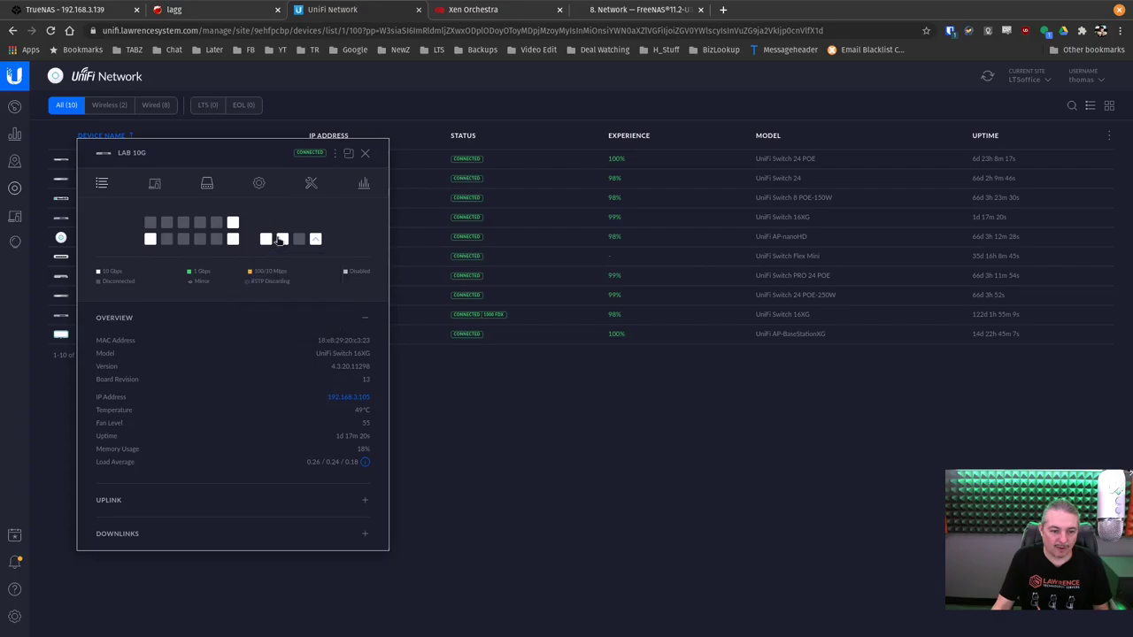
# Rerun the ping to 192.168.3.213 in the terminal and view its statistics
pyautogui.hotkey('alt', 'Tab')
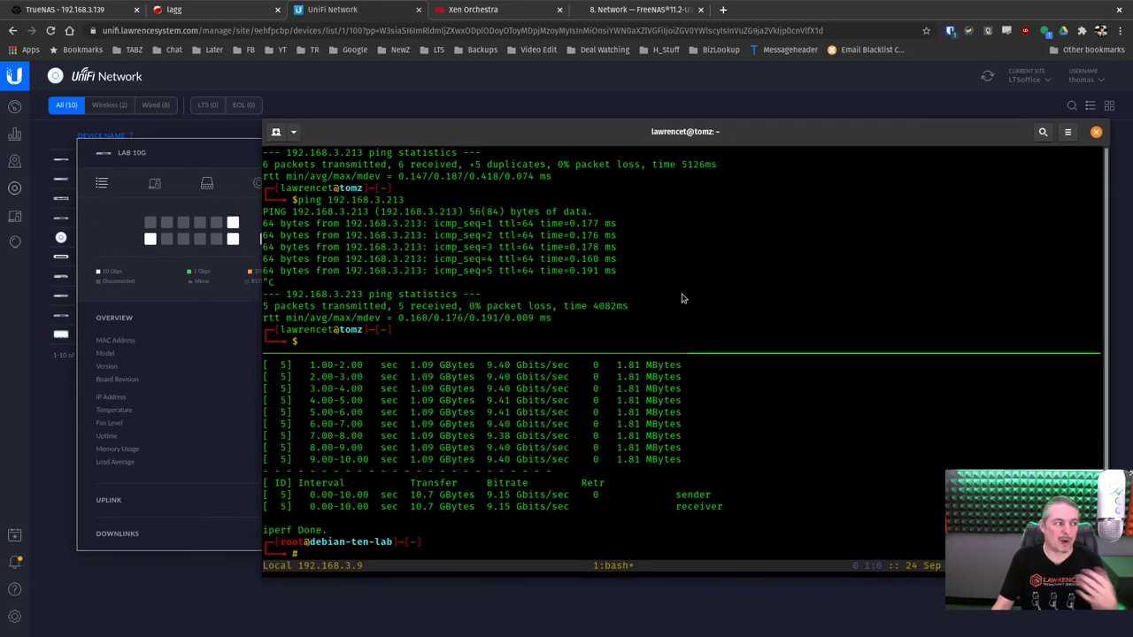
pyautogui.press('Up')
pyautogui.press('Return')
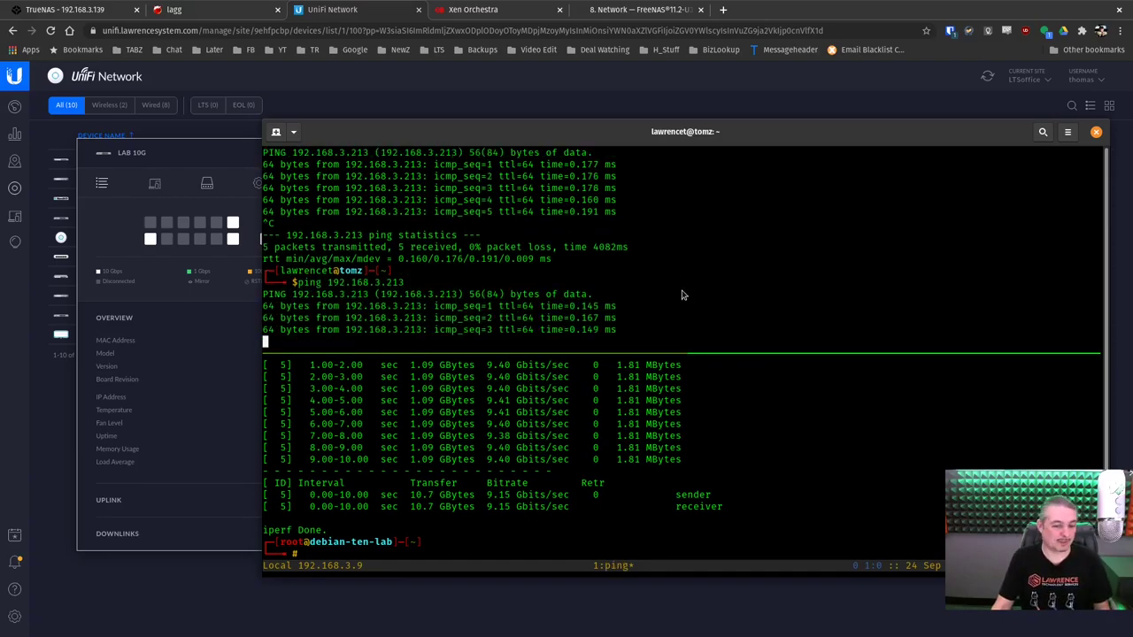
pyautogui.hotkey('ctrl', 'c')
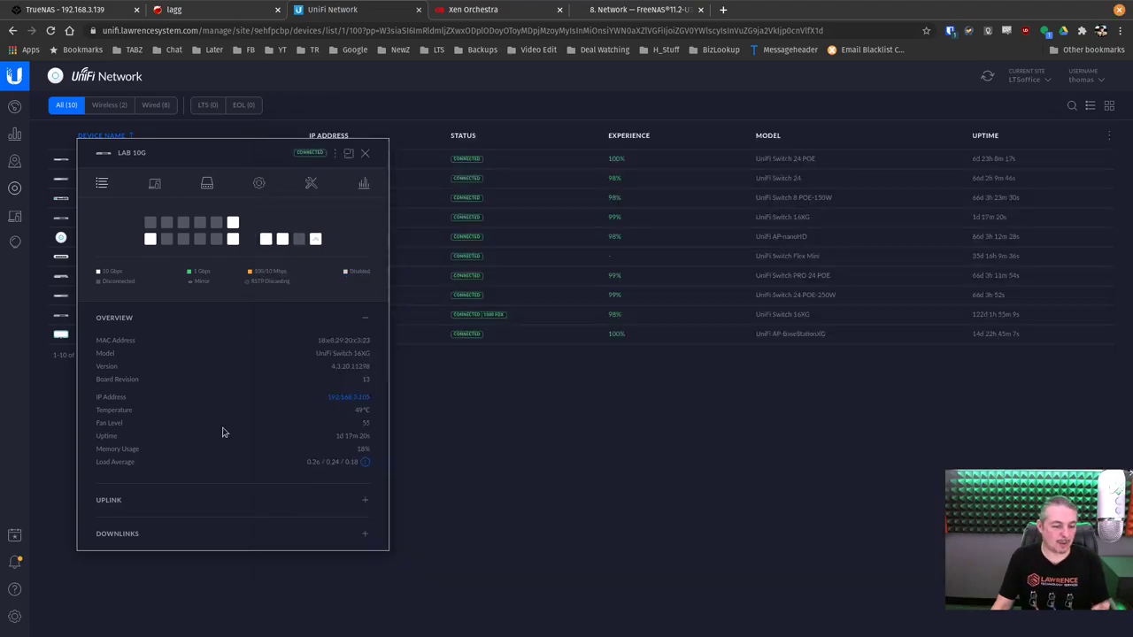
pyautogui.hotkey('alt', 'Tab')
# Open the switch's Ports list and edit the TrueNAS Mini XL port
pyautogui.click(265, 239)
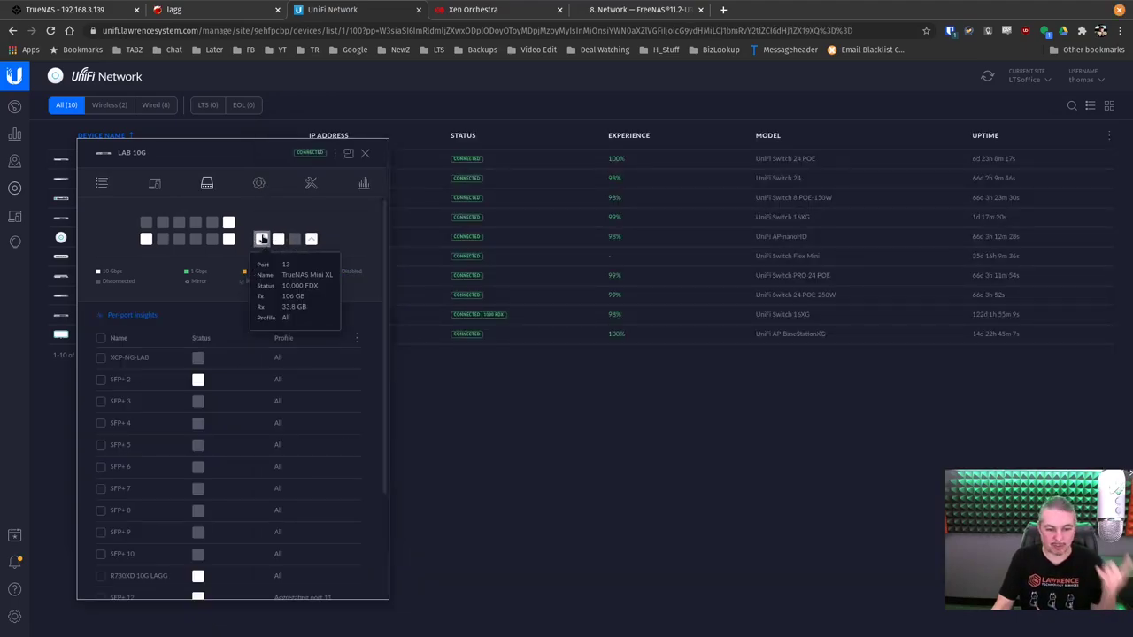
pyautogui.scroll(-2, 210, 403)
pyautogui.scroll(-2, 210, 404)
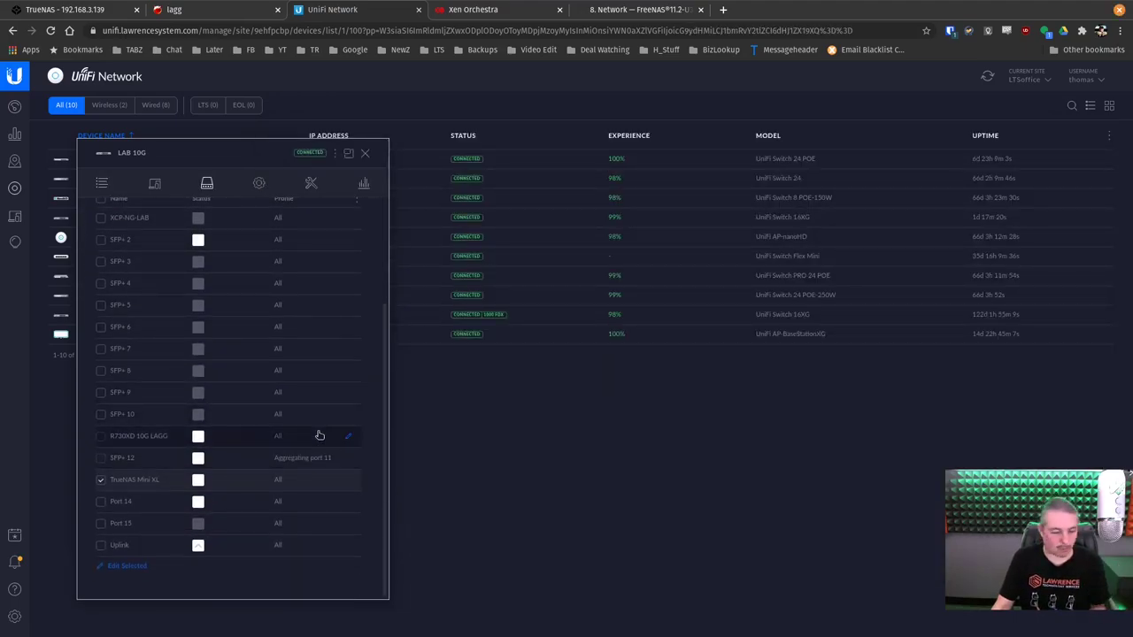
pyautogui.click(347, 482)
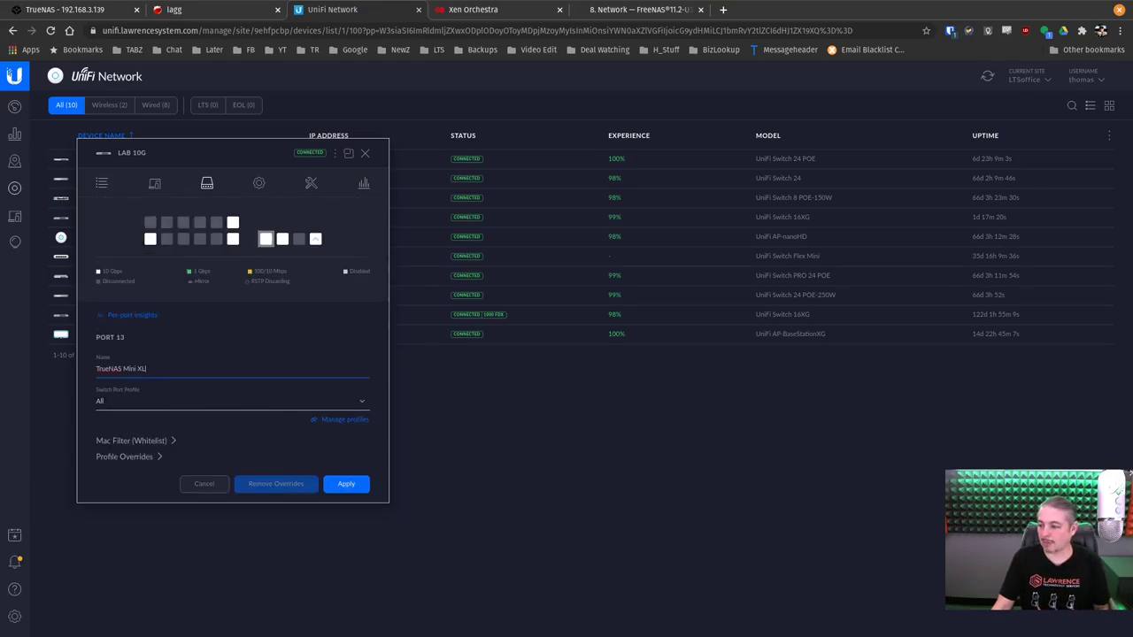
# Open the shell via console option 9 and run dmesg to view lagg0 and ix0/ix1 messages
pyautogui.hotkey('alt', 'Tab')
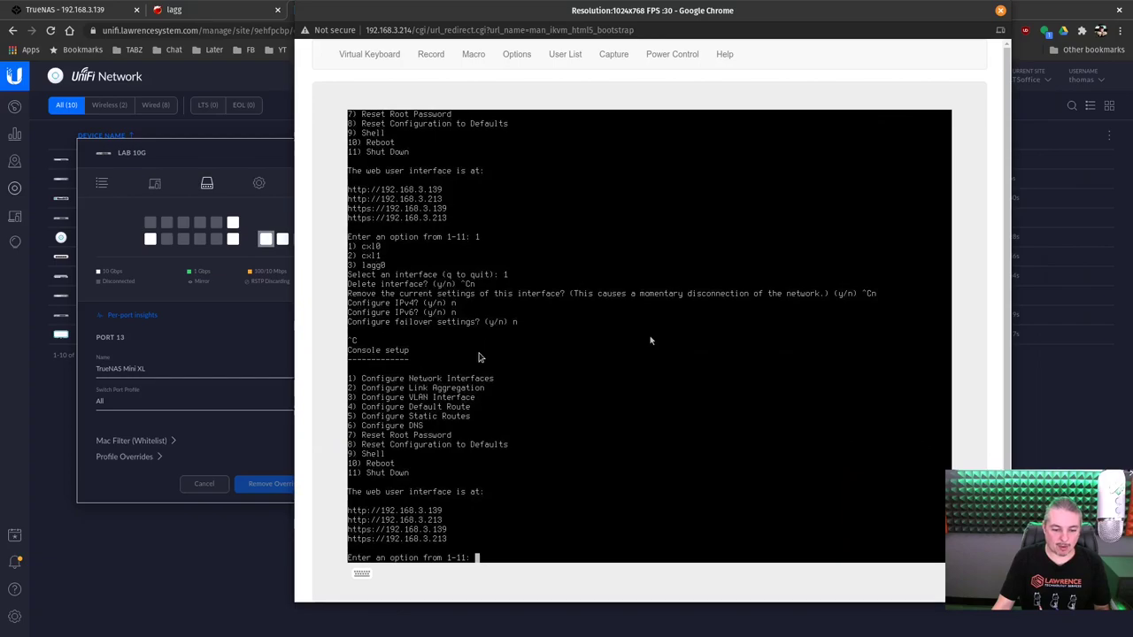
pyautogui.write('9')
pyautogui.press('Return')
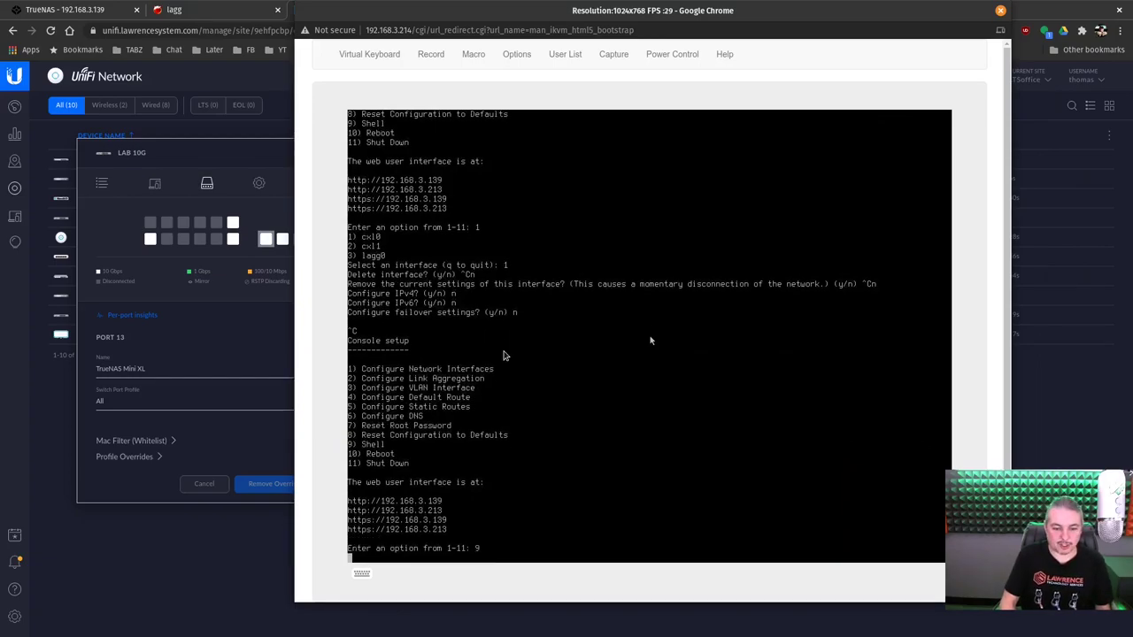
pyautogui.write('dmesg')
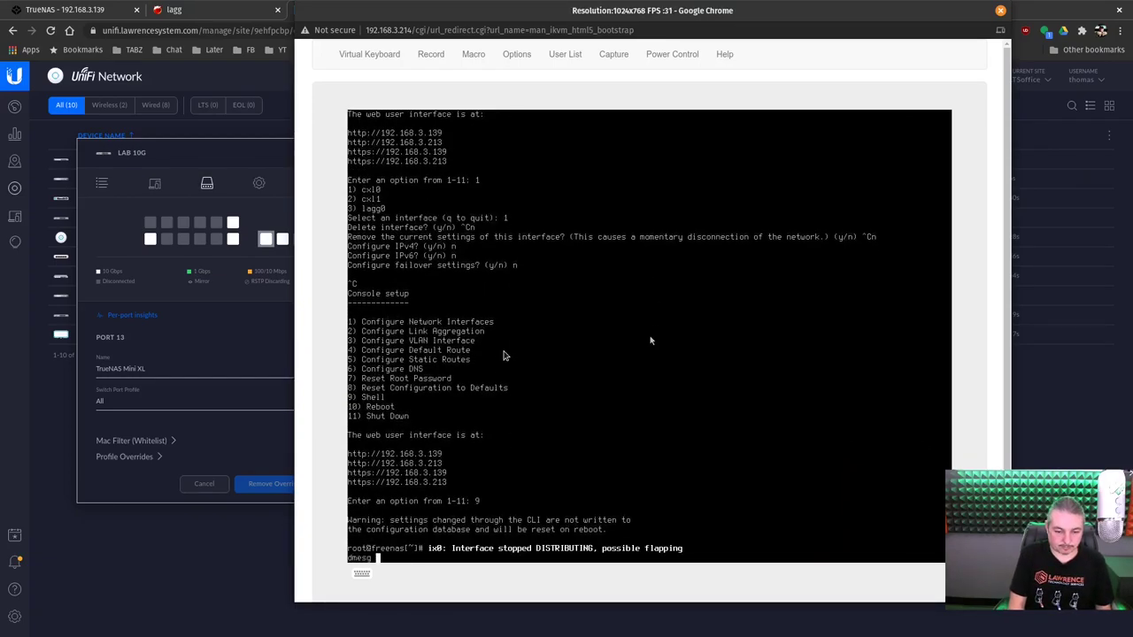
pyautogui.press('Return')
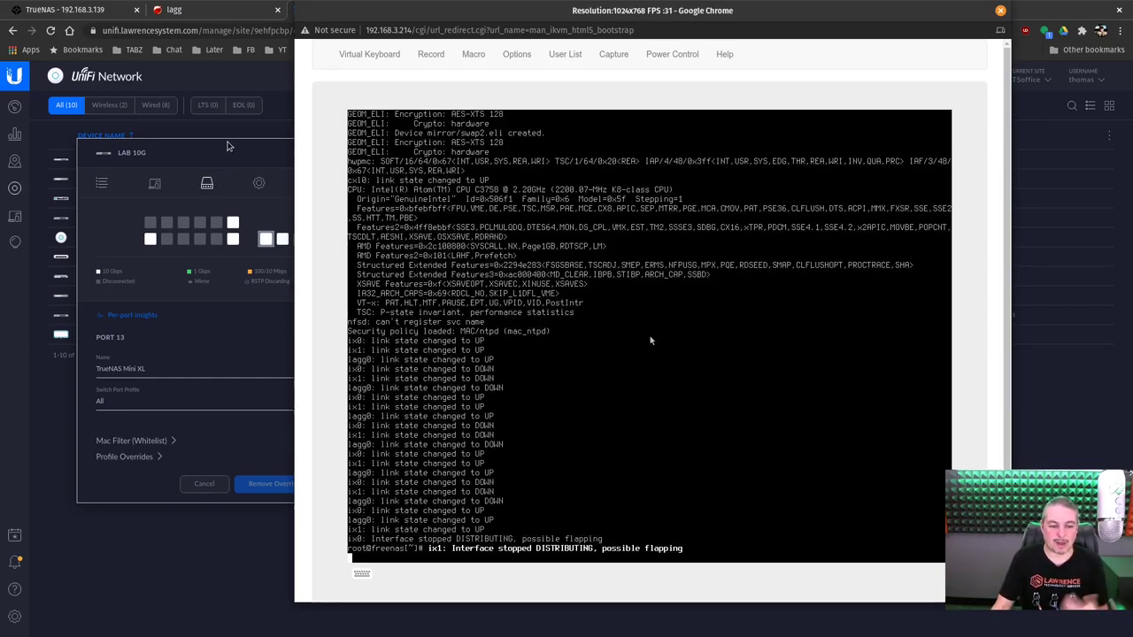
pyautogui.moveTo(623, 11); pyautogui.dragTo(620, 35)
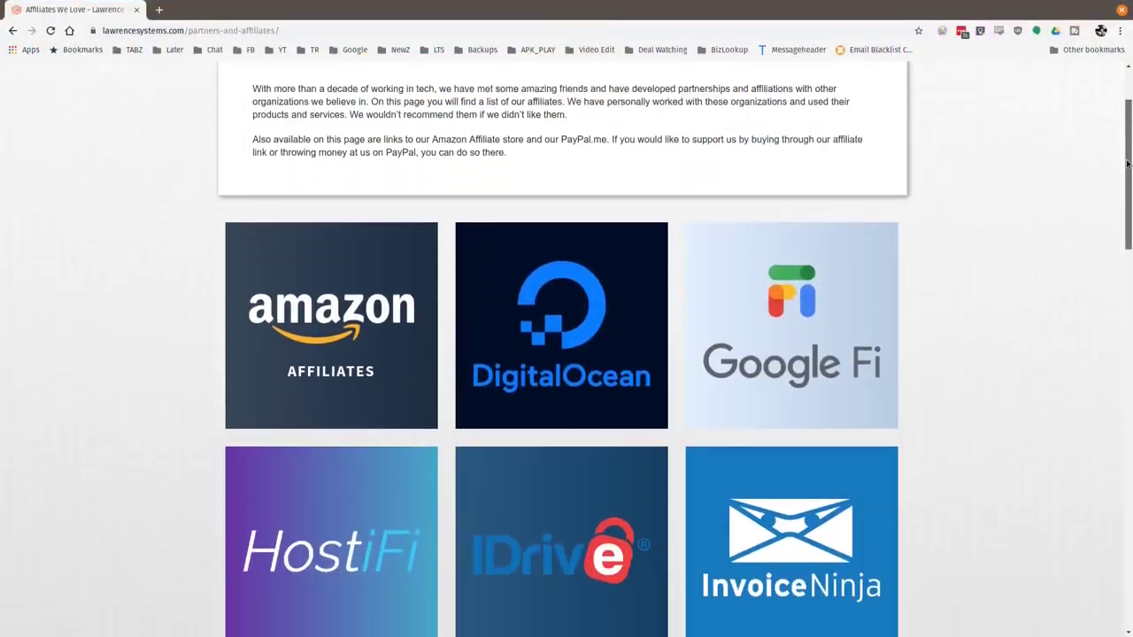
# Scroll the Affiliates page down to the PayPal.me, Private Internet Access and TubeBuddy tiles
pyautogui.moveTo(1127, 163); pyautogui.dragTo(1112, 337)
pyautogui.moveTo(640, 327)
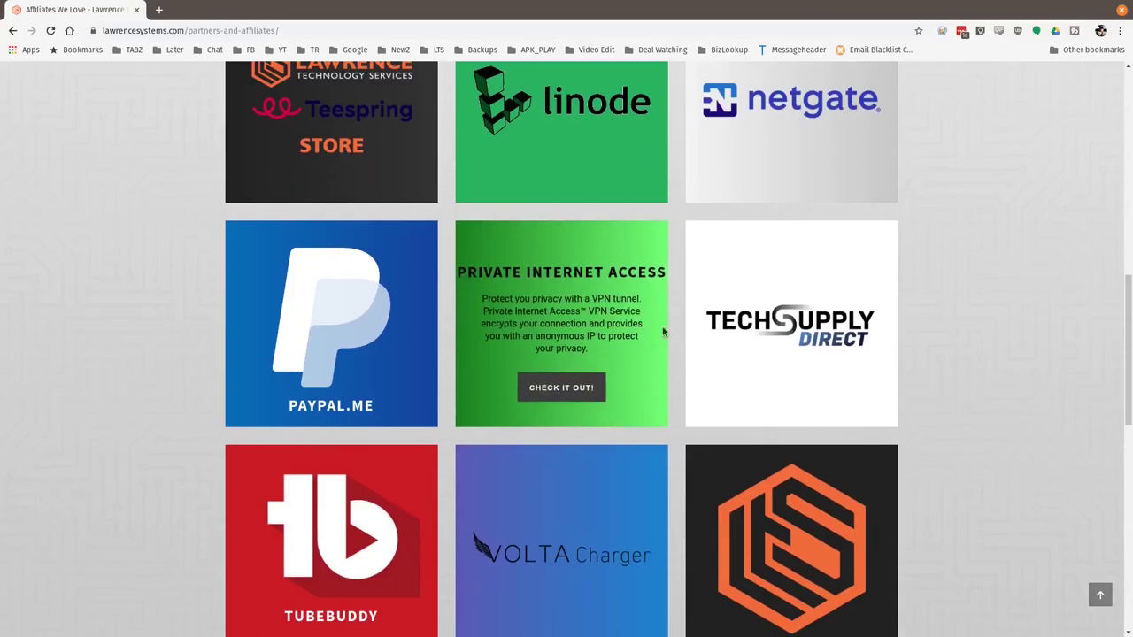